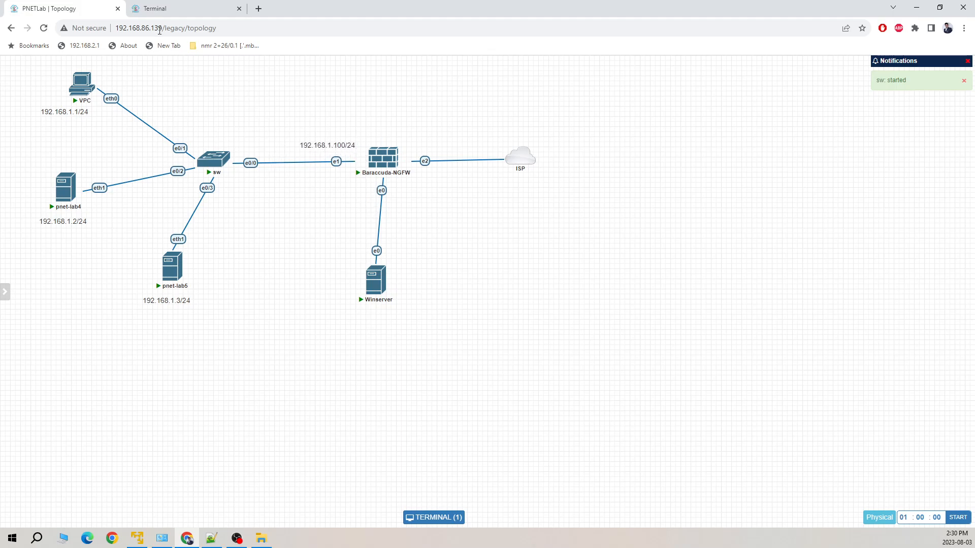
On the Winserver console, launch FirewallAdmin 8.0, clearing Server Manager and the Shutdown Event Tracker
{"action": "left_click", "coordinate": [196, 8]}
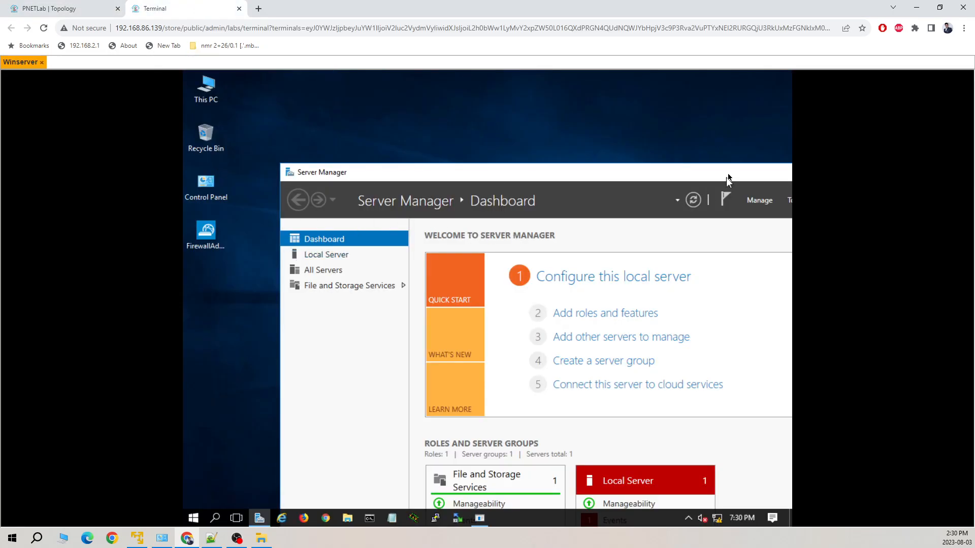
{"action": "double_click", "coordinate": [205, 237]}
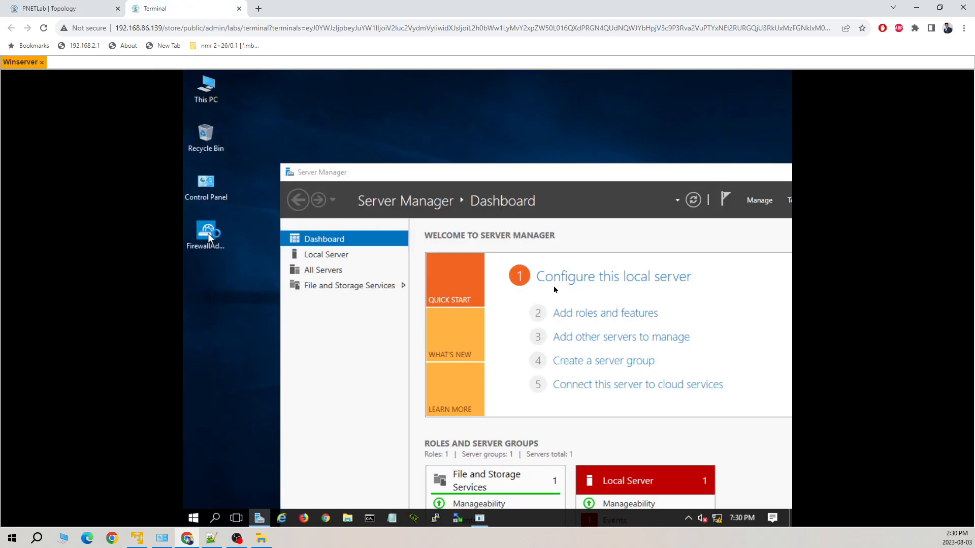
{"action": "left_click_drag", "start_coordinate": [598, 155], "coordinate": [598, 154]}
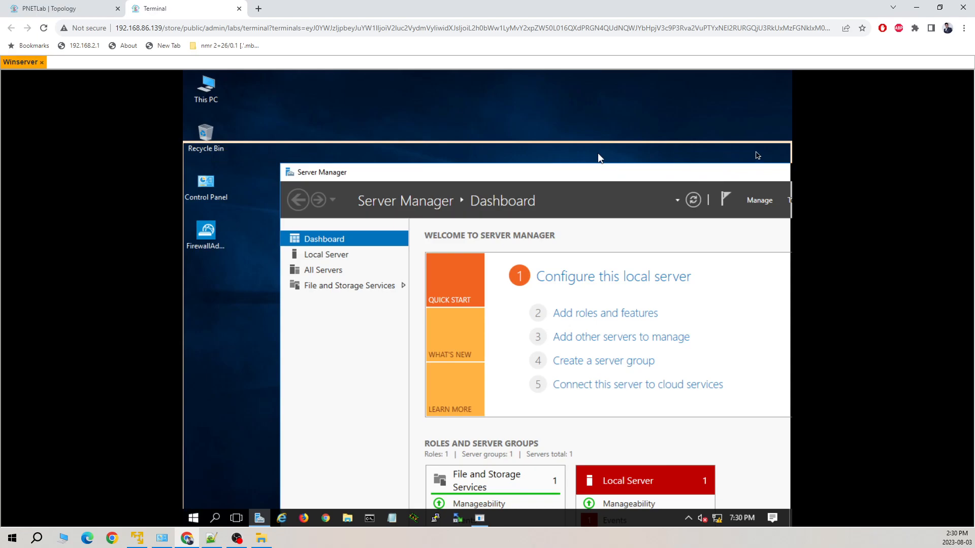
{"action": "left_click", "coordinate": [722, 150]}
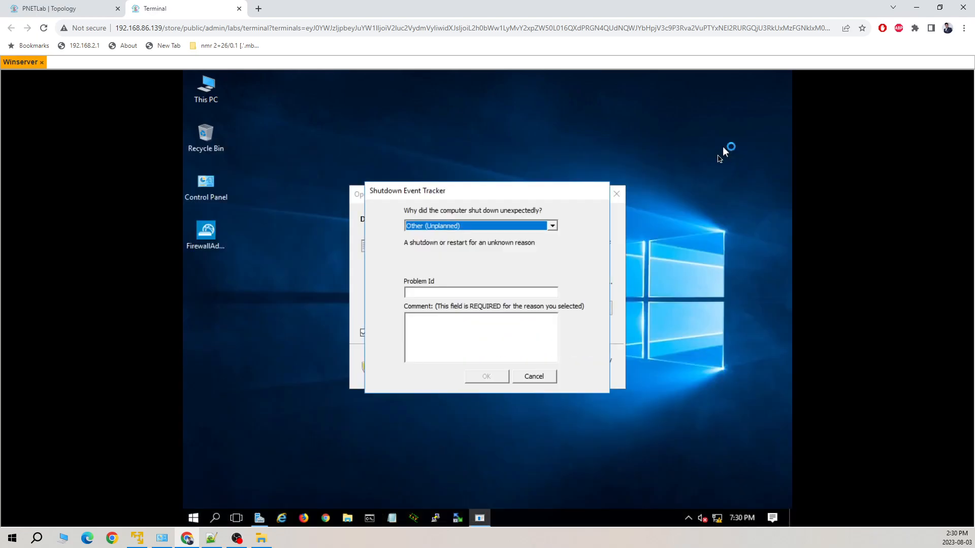
{"action": "left_click", "coordinate": [540, 377]}
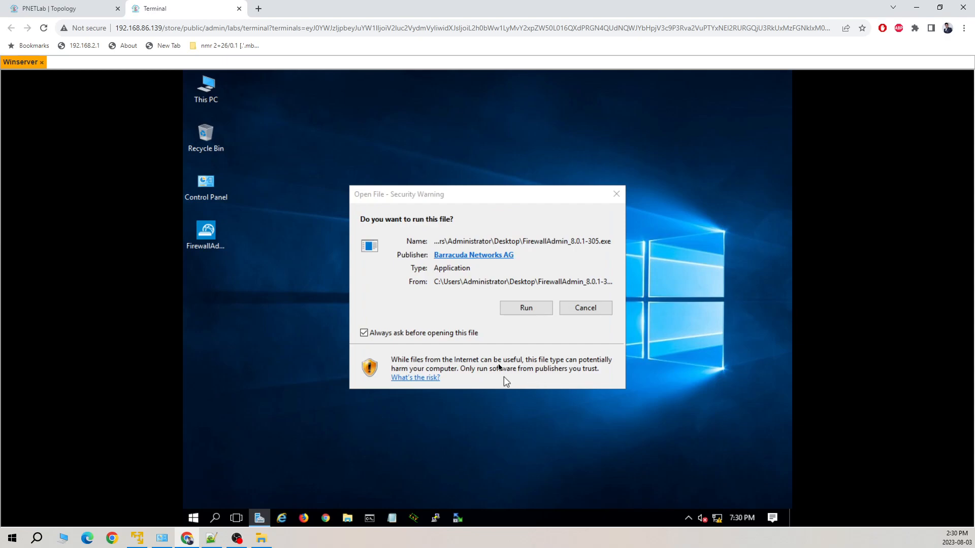
{"action": "left_click", "coordinate": [525, 309]}
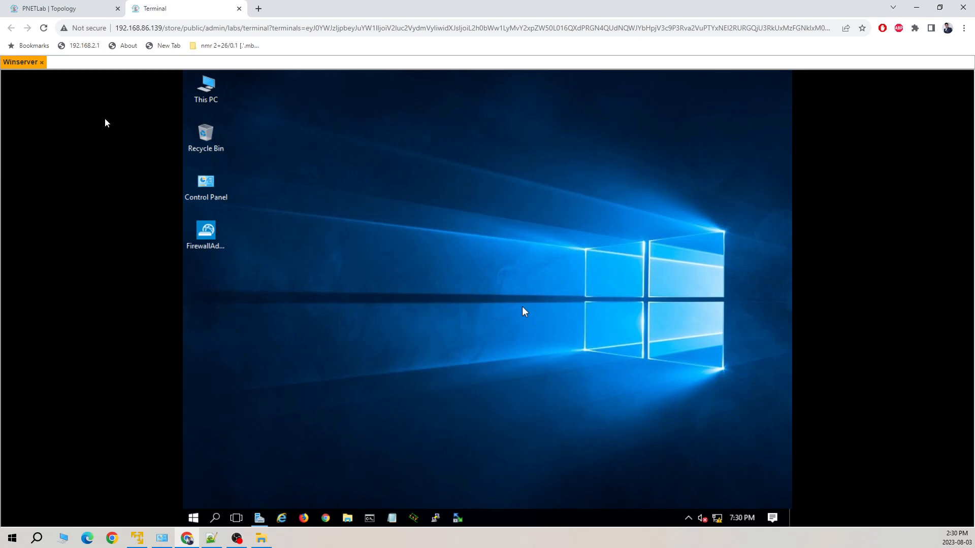
{"action": "left_click", "coordinate": [194, 235]}
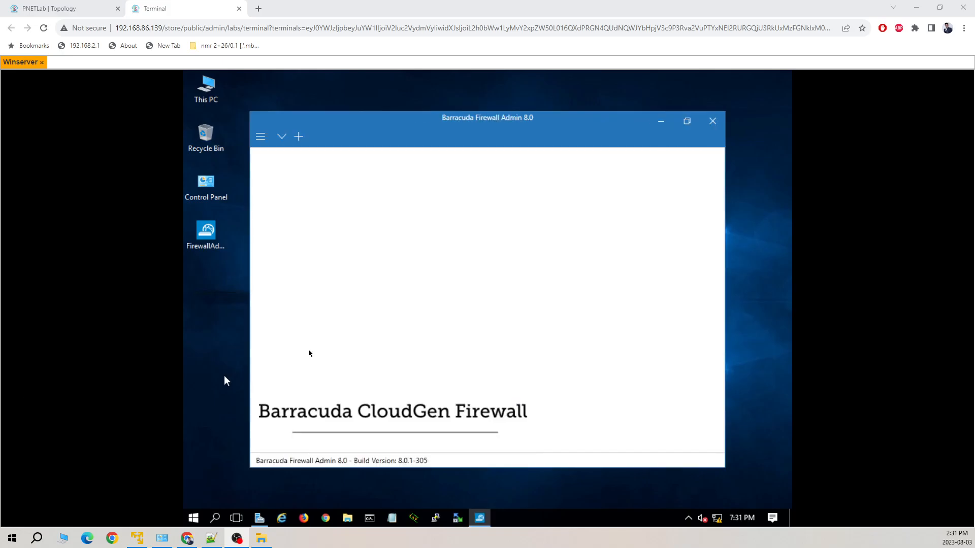
Maximize Firewall Admin and sign in to 192.168.200.200 as root with the account password
{"action": "left_click", "coordinate": [687, 121]}
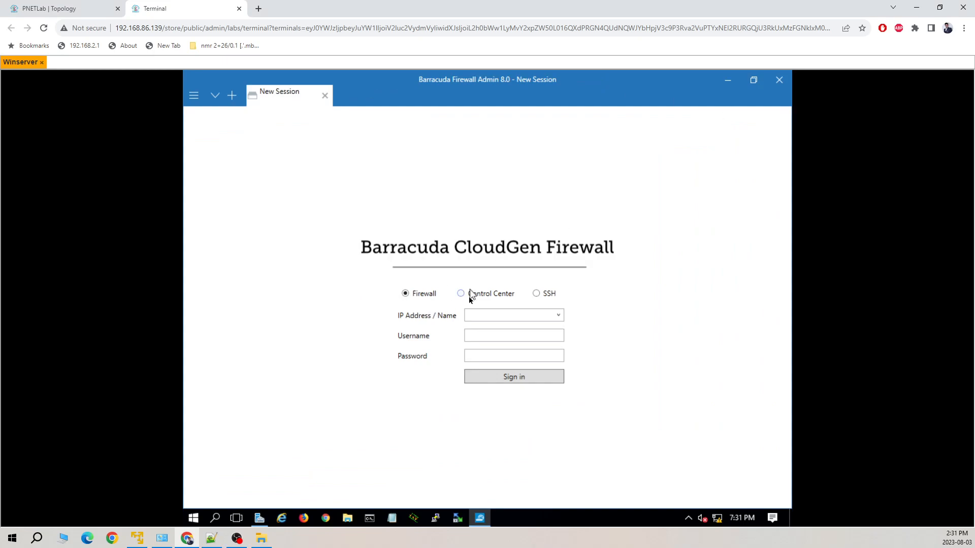
{"action": "left_click", "coordinate": [486, 314]}
{"action": "key", "text": "Tab"}
{"action": "type", "text": "root"}
{"action": "key", "text": "Tab"}
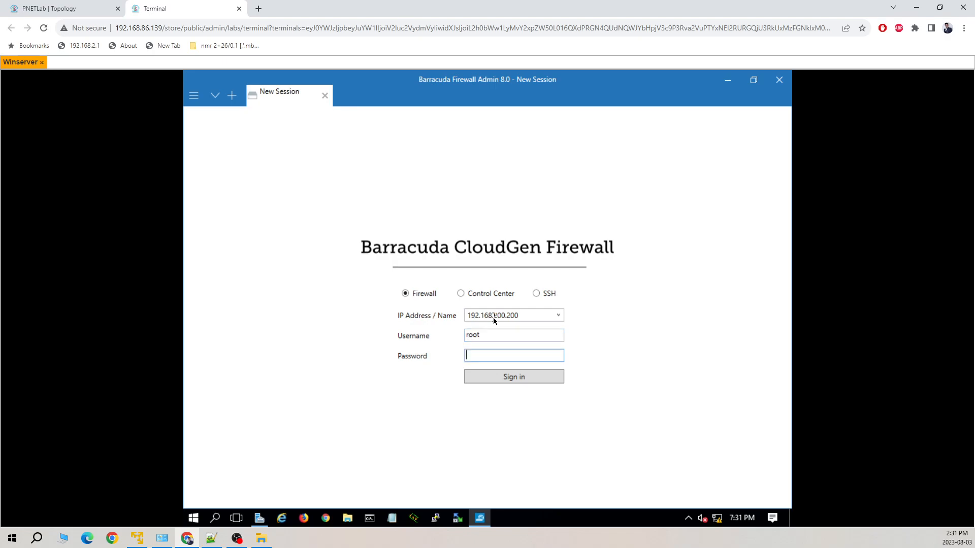
{"action": "type", "text": "ngf1r3wall"}
{"action": "key", "text": "Return"}
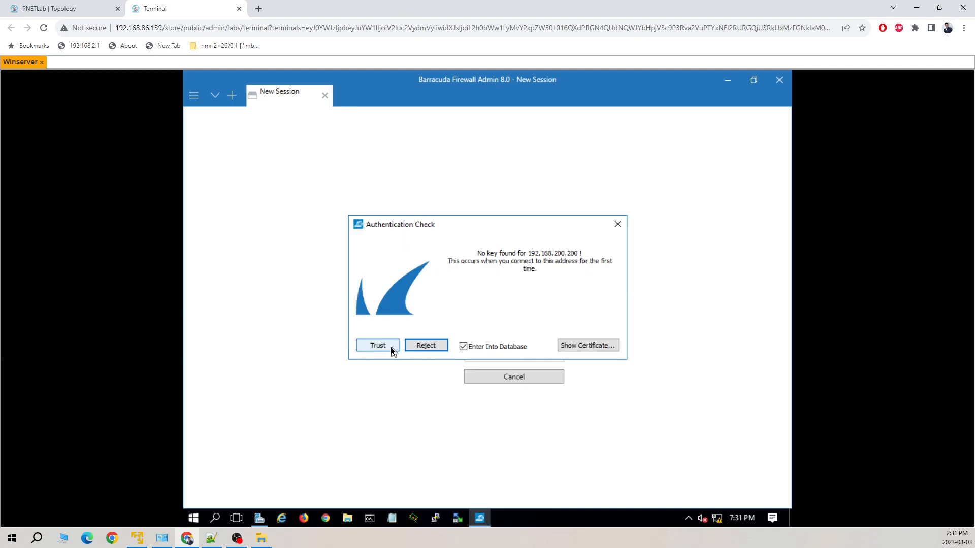
Trust the firewall's key and replace the enforced root password with a new one
{"action": "left_click", "coordinate": [377, 345]}
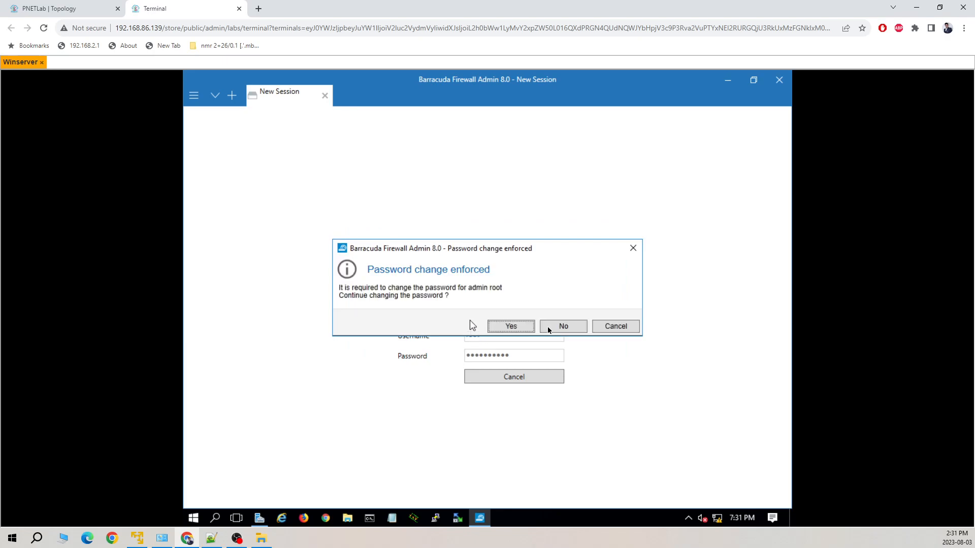
{"action": "left_click", "coordinate": [521, 330]}
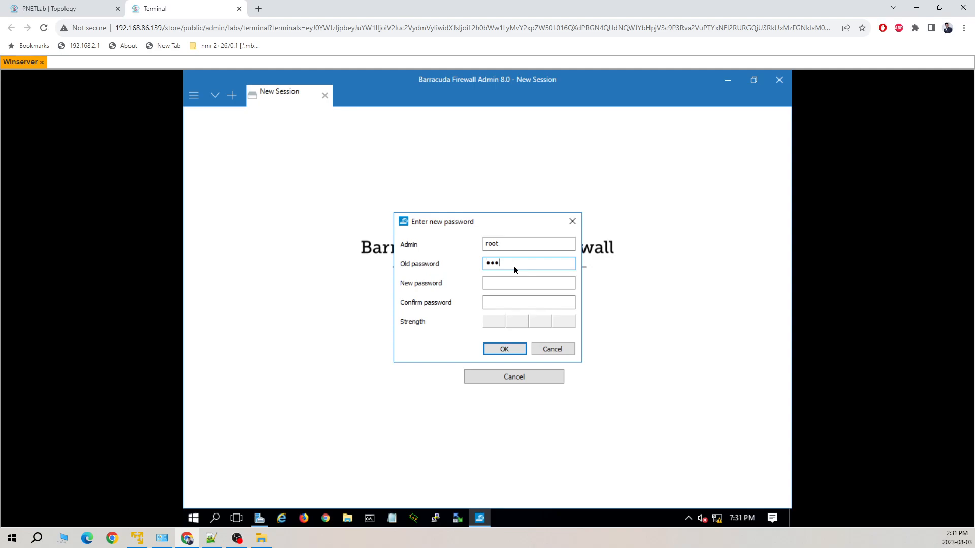
{"action": "type", "text": "ngf1r3wa"}
{"action": "key", "text": "Tab"}
{"action": "type", "text": "123"}
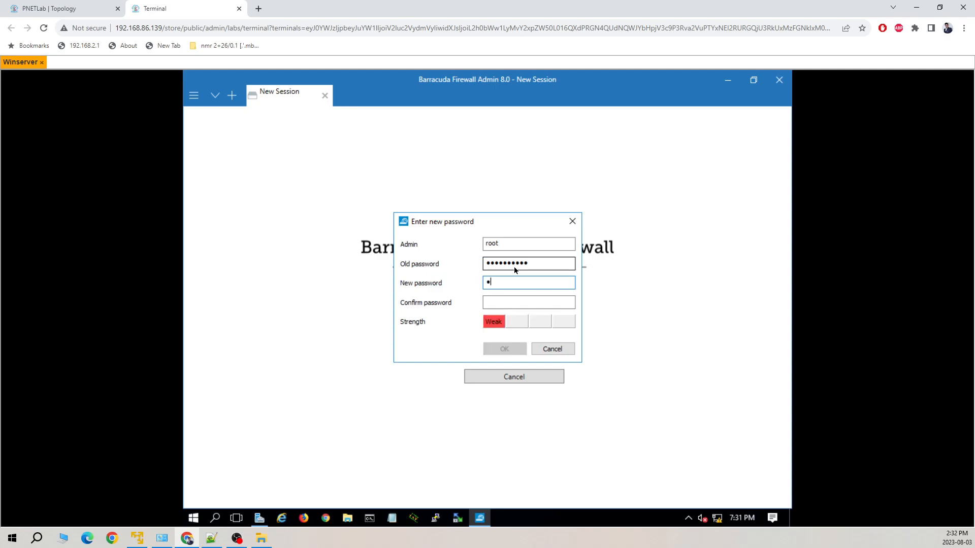
{"action": "key", "text": "Tab"}
{"action": "type", "text": "123"}
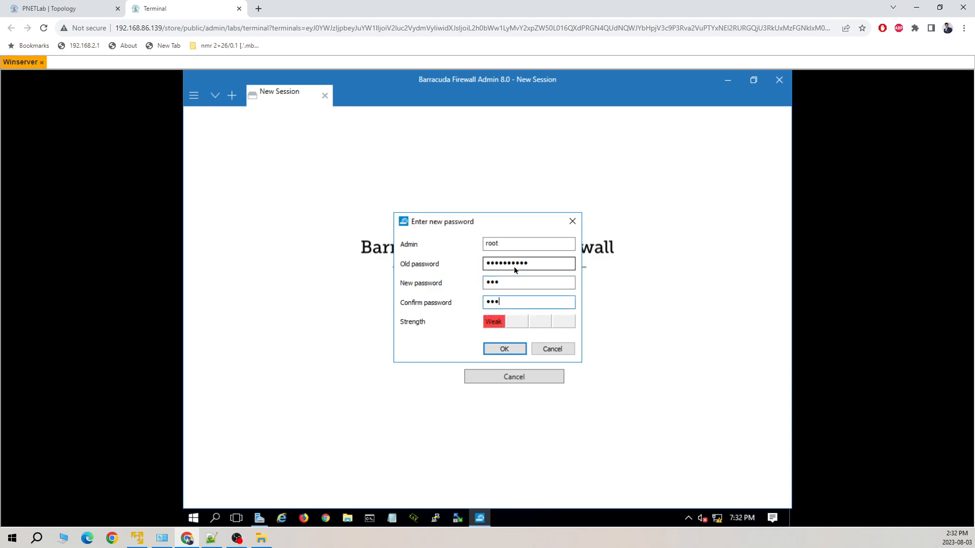
{"action": "left_click", "coordinate": [513, 264]}
{"action": "key", "text": "Return"}
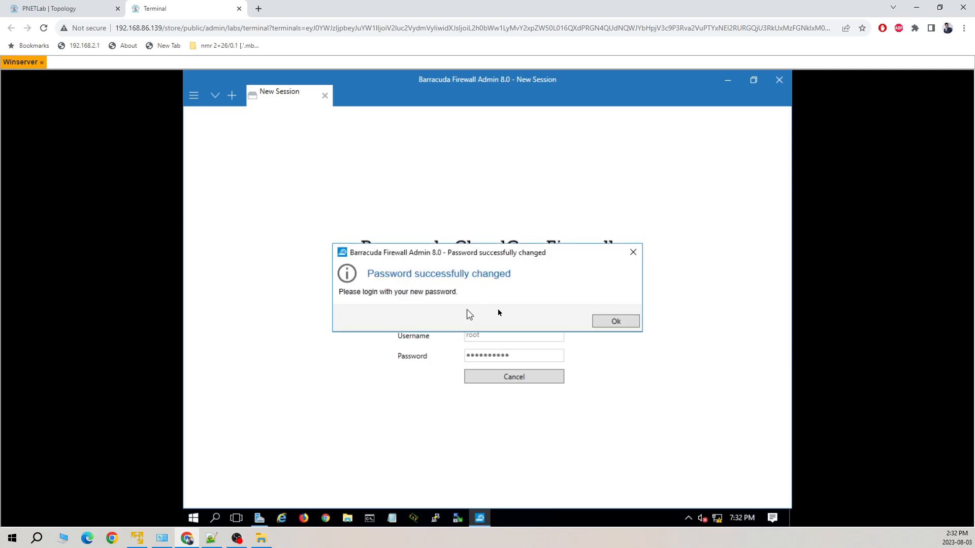
{"action": "left_click", "coordinate": [623, 322]}
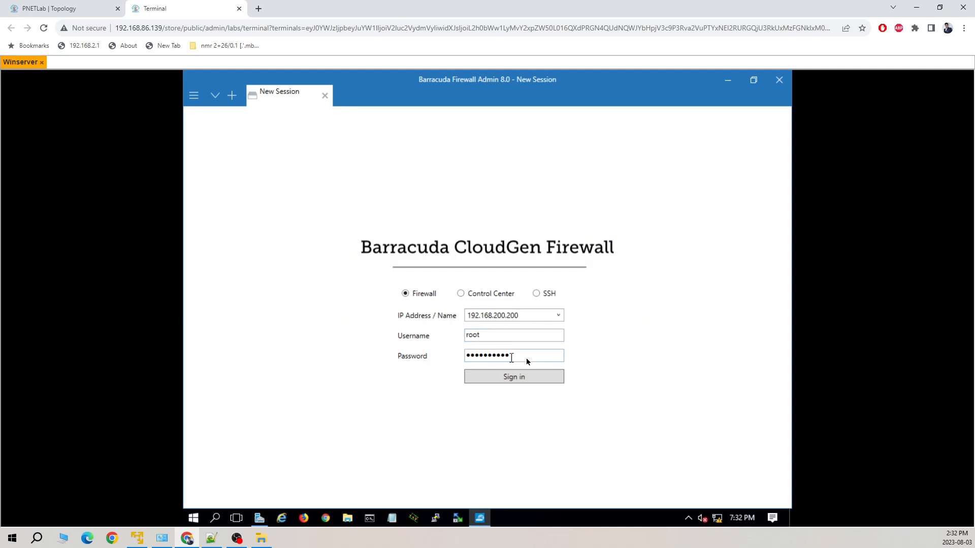
Sign in again to 192.168.200.200 using the new root password
{"action": "key", "text": "ctrl+a"}
{"action": "type", "text": "•••"}
{"action": "key", "text": "Return"}
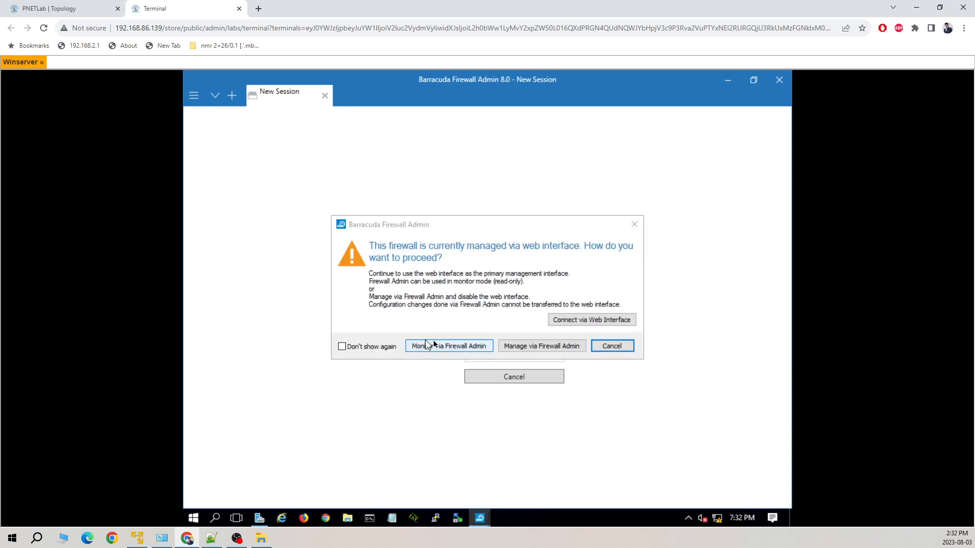
Switch the firewall to management via Firewall Admin instead of the web interface
{"action": "left_click", "coordinate": [547, 346]}
{"action": "left_click", "coordinate": [528, 347]}
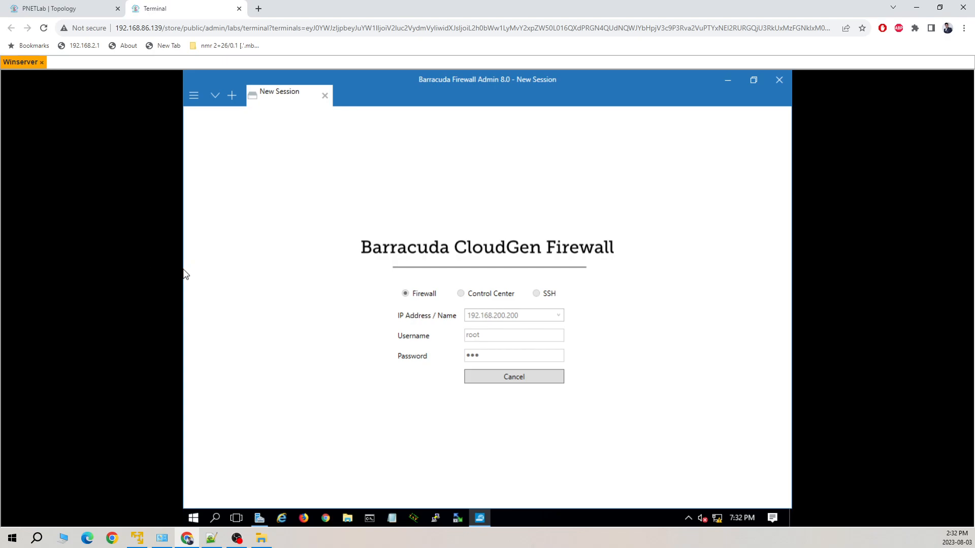
{"action": "left_click", "coordinate": [586, 299]}
View the PNETLab topology with the firewall linked to the switch, Winserver and ISP
{"action": "left_click", "coordinate": [88, 11]}
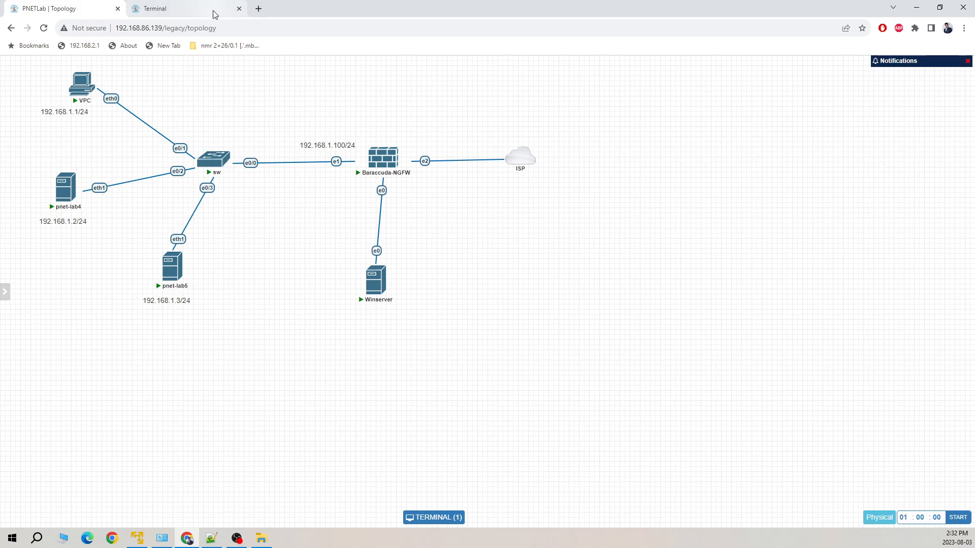
Back on the Winserver console, open the Box Network settings under CONFIGURATION
{"action": "left_click", "coordinate": [198, 9]}
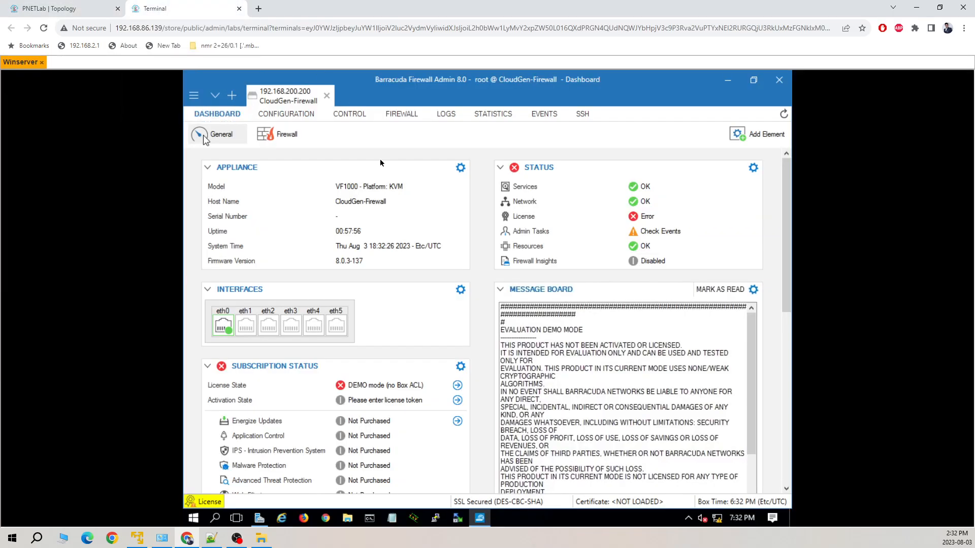
{"action": "left_click", "coordinate": [285, 114]}
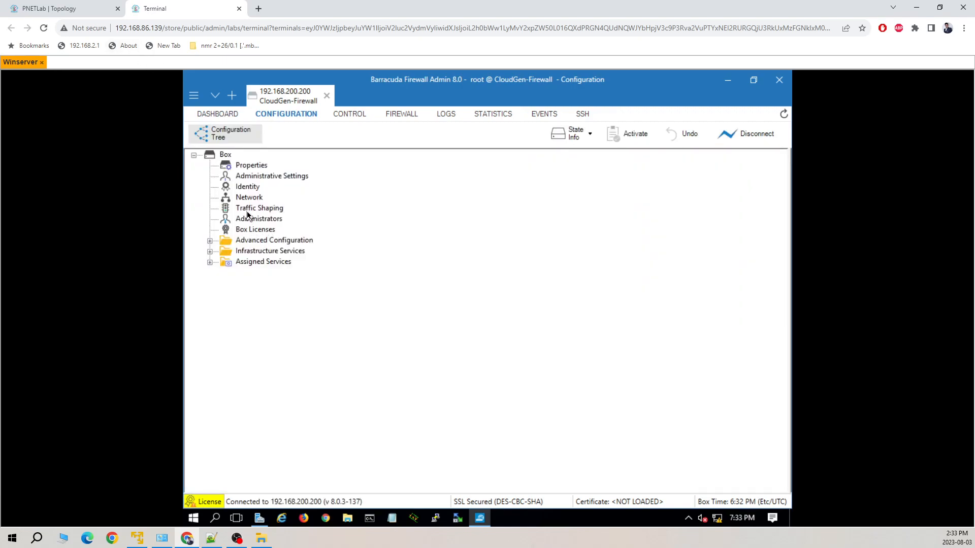
{"action": "double_click", "coordinate": [244, 197]}
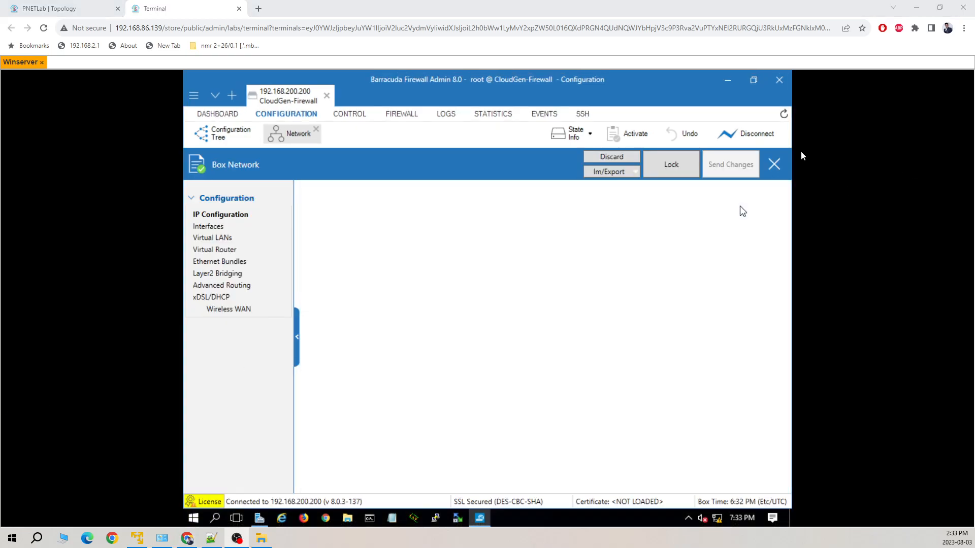
Lock the Box Network configuration for editing and go to its Interfaces section
{"action": "left_click", "coordinate": [671, 167]}
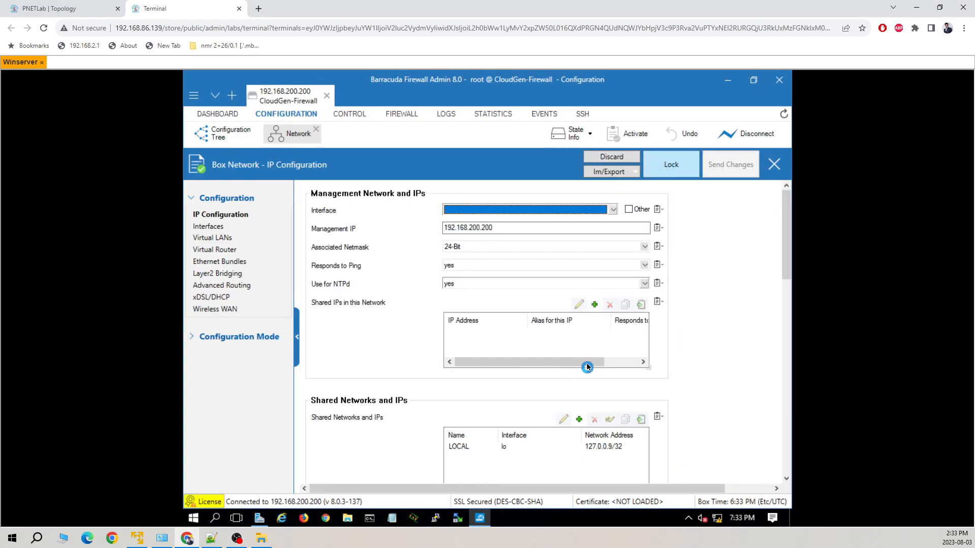
{"action": "left_click", "coordinate": [229, 228]}
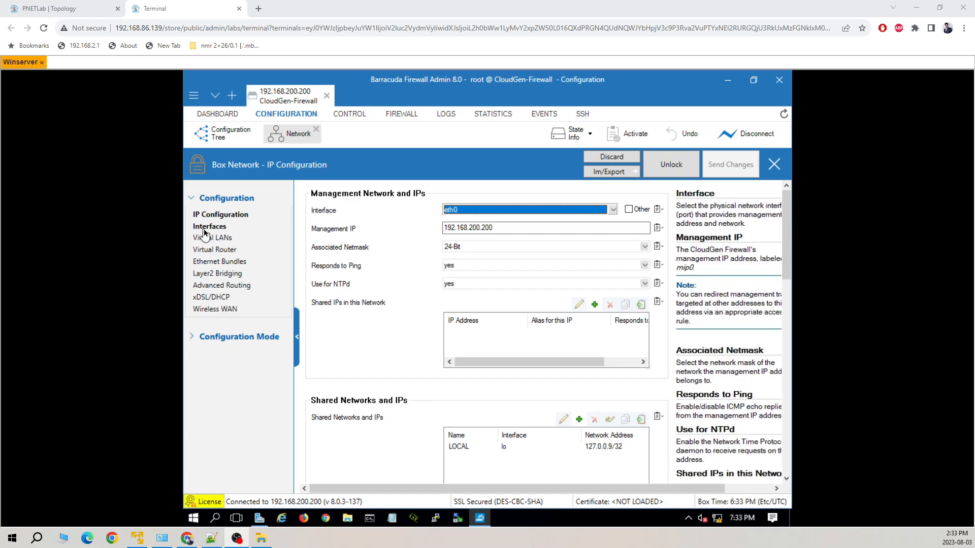
Set the 10dynmod network card to 6 interfaces
{"action": "left_click", "coordinate": [210, 227]}
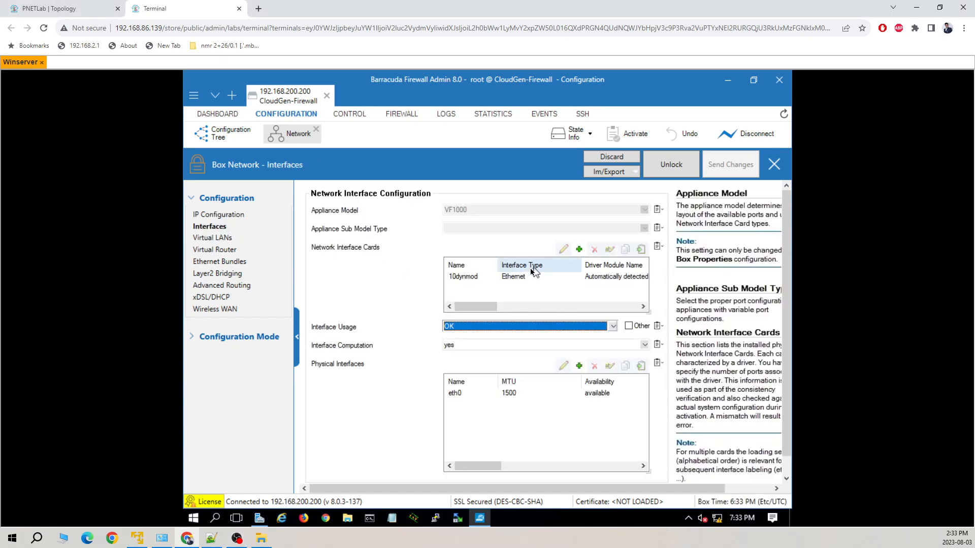
{"action": "double_click", "coordinate": [498, 276]}
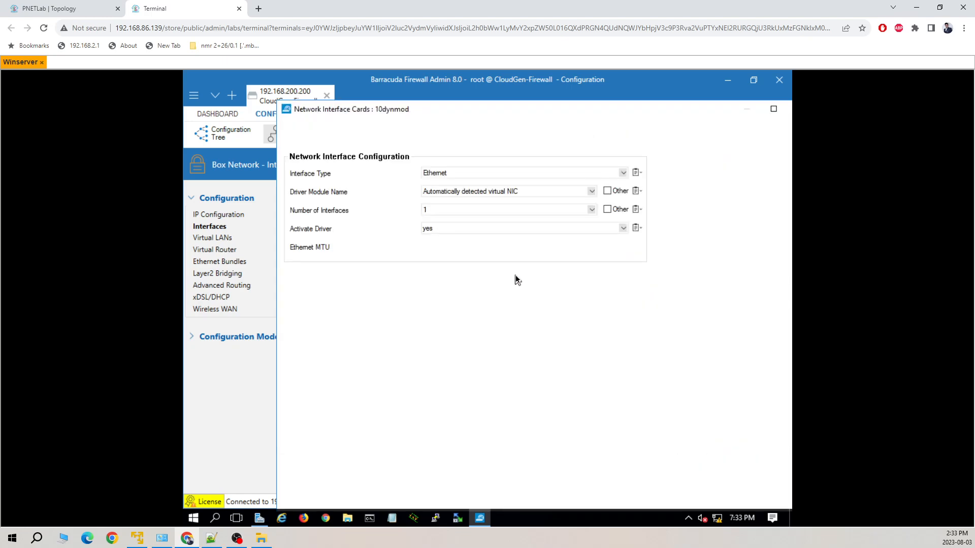
{"action": "left_click", "coordinate": [591, 210]}
{"action": "left_click", "coordinate": [464, 263]}
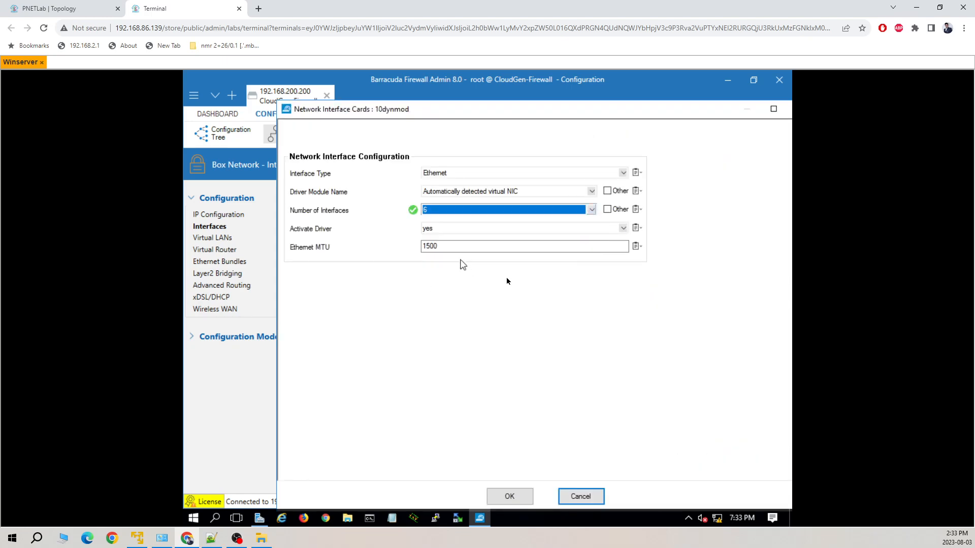
{"action": "left_click", "coordinate": [510, 496]}
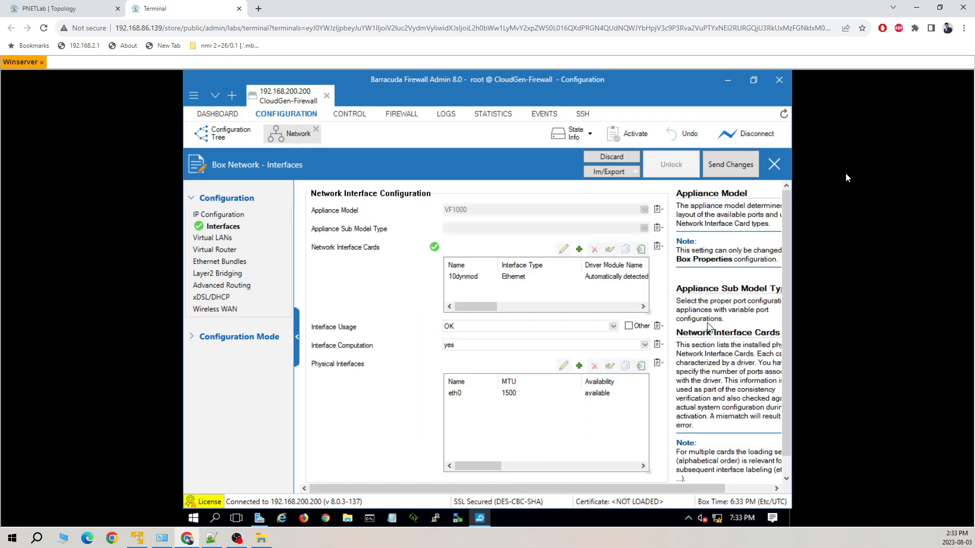
Send the network changes and activate them, keeping the locks
{"action": "left_click", "coordinate": [732, 165]}
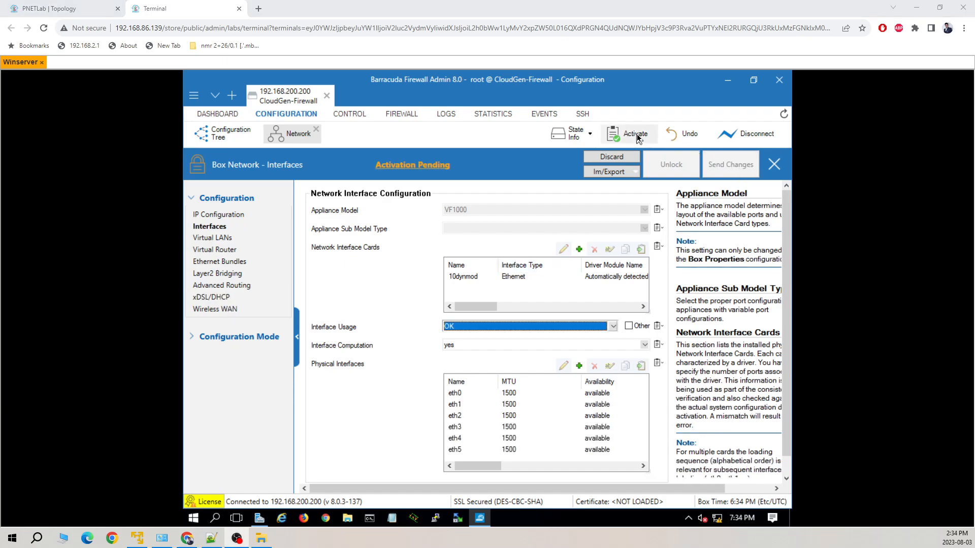
{"action": "left_click", "coordinate": [636, 137]}
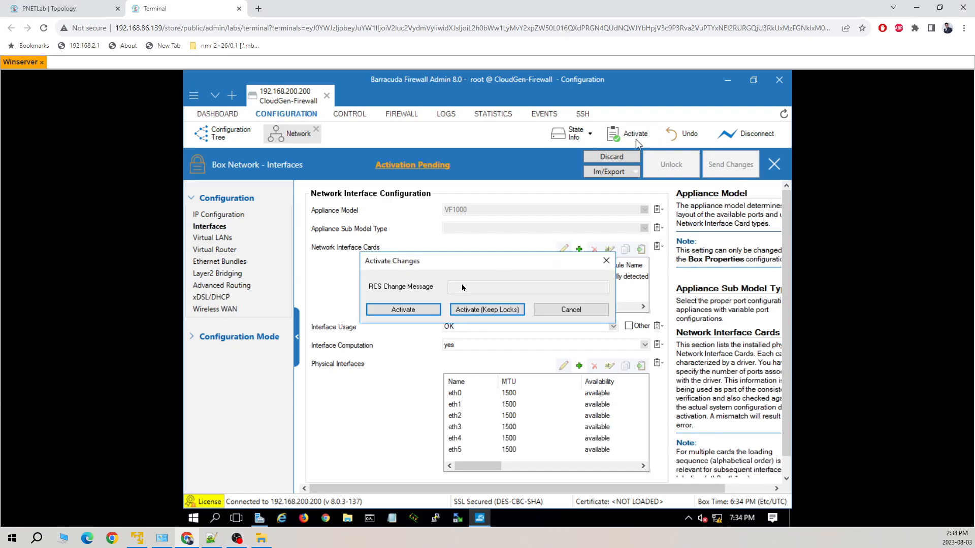
{"action": "left_click", "coordinate": [491, 310]}
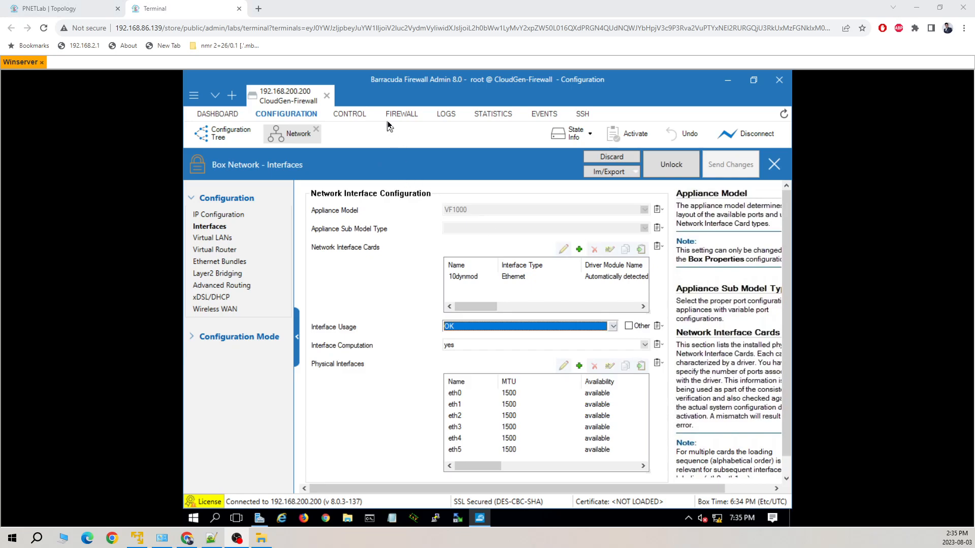
From CONTROL > Box, activate the new network configuration in Failsafe mode
{"action": "left_click", "coordinate": [359, 120]}
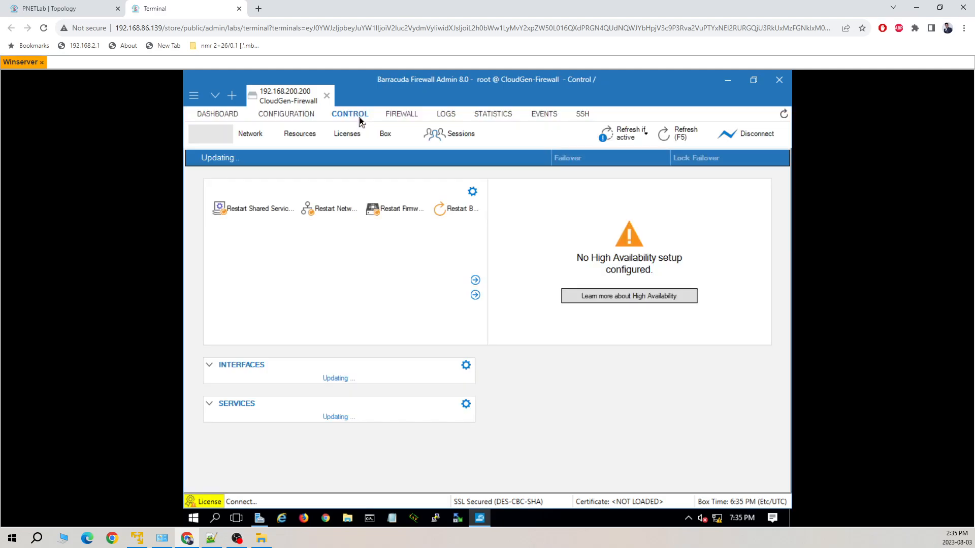
{"action": "left_click", "coordinate": [478, 136]}
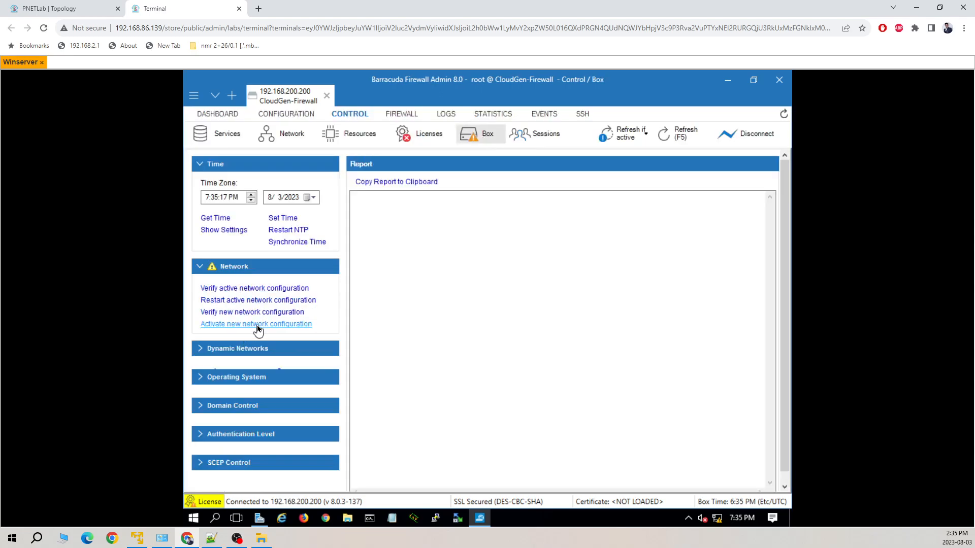
{"action": "left_click", "coordinate": [257, 325]}
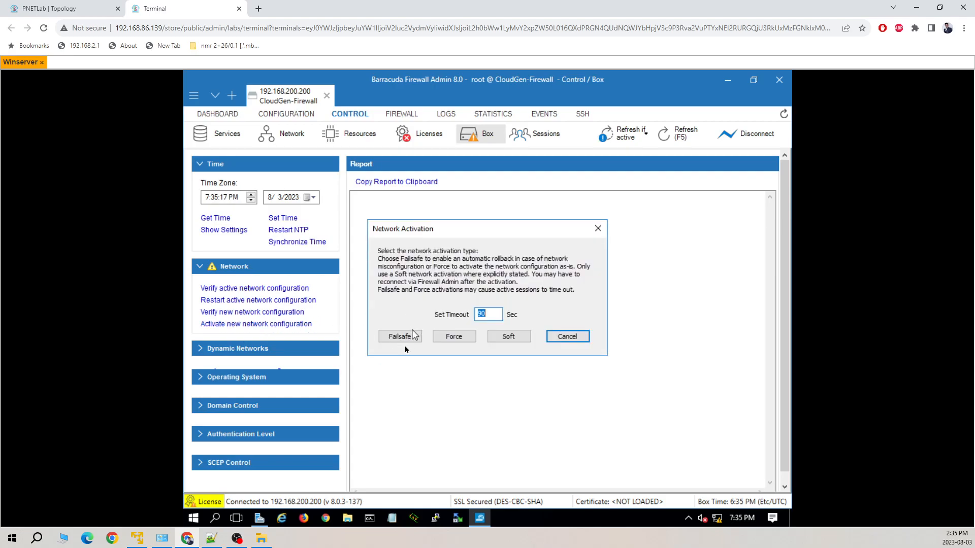
{"action": "left_click", "coordinate": [399, 336]}
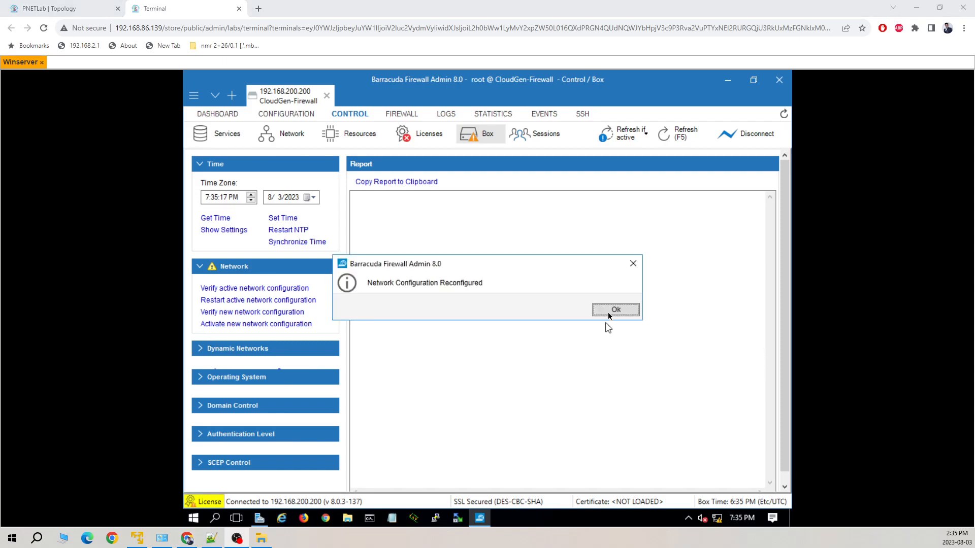
{"action": "left_click", "coordinate": [614, 310]}
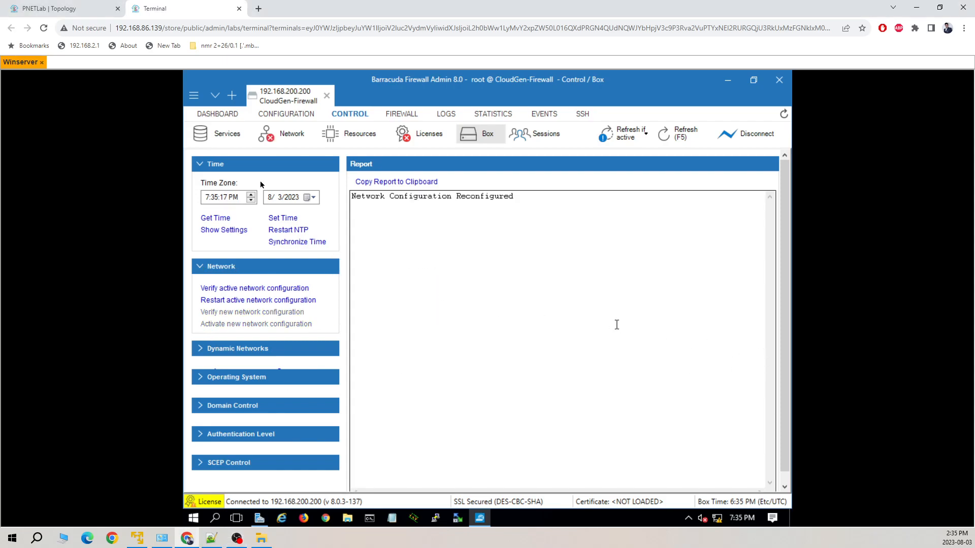
Check live interfaces under CONTROL > Network and the lab topology, then return to configuration
{"action": "left_click", "coordinate": [287, 134]}
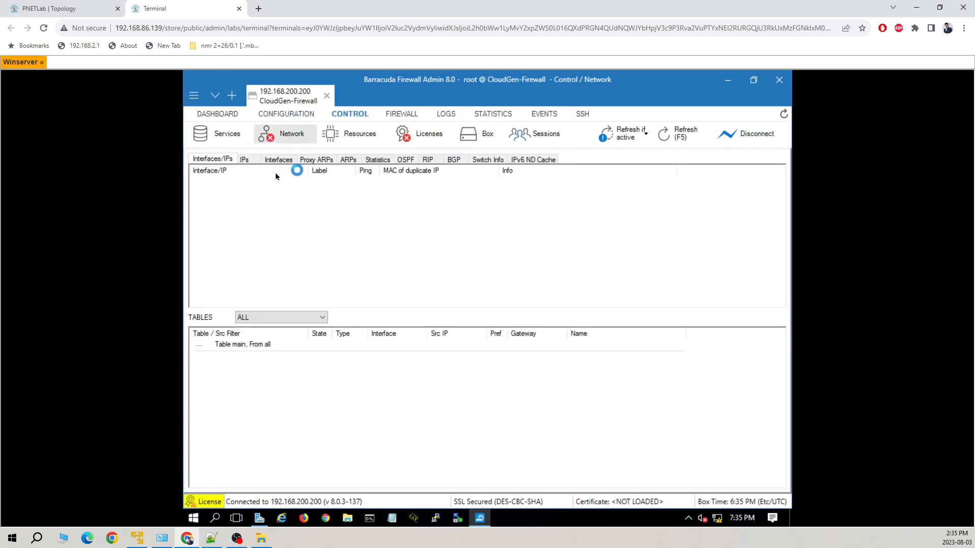
{"action": "left_click", "coordinate": [292, 119]}
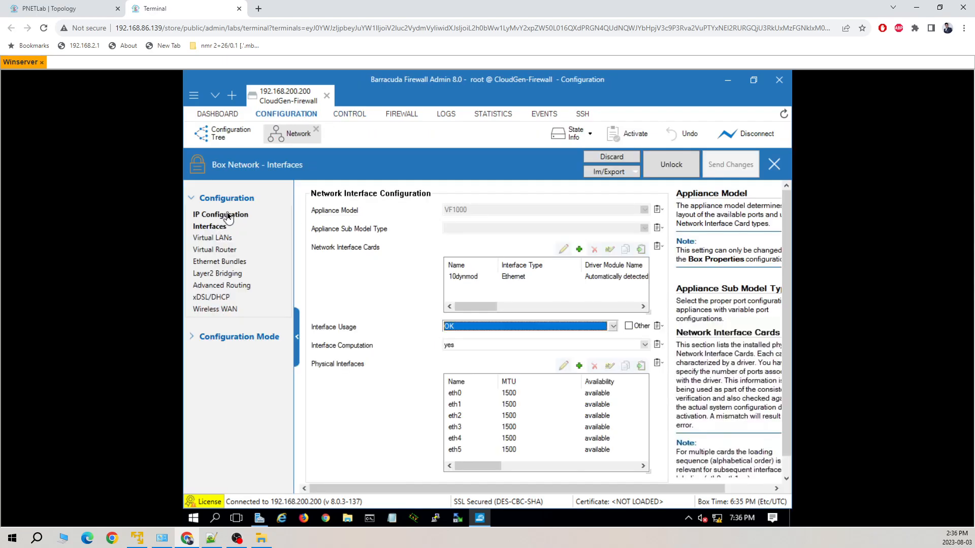
{"action": "left_click", "coordinate": [90, 9]}
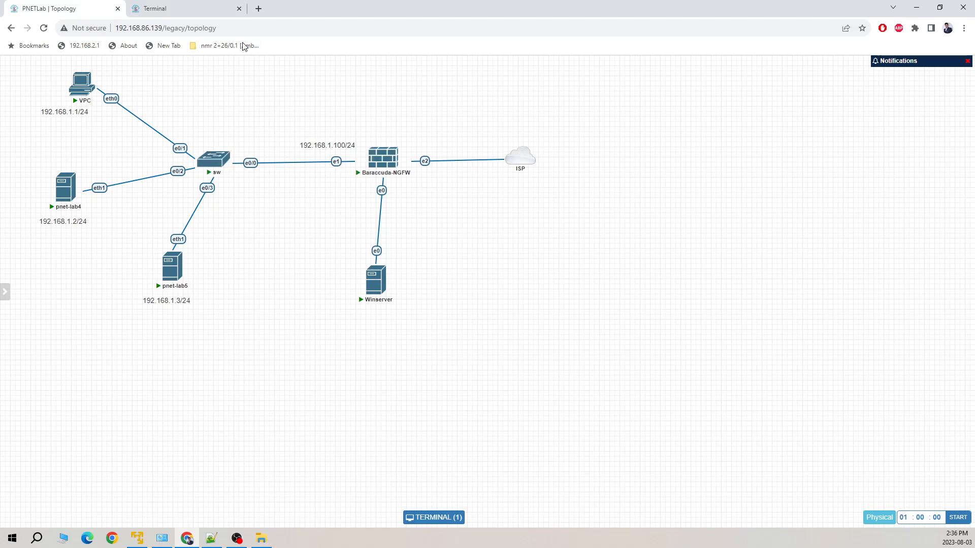
{"action": "left_click", "coordinate": [201, 7]}
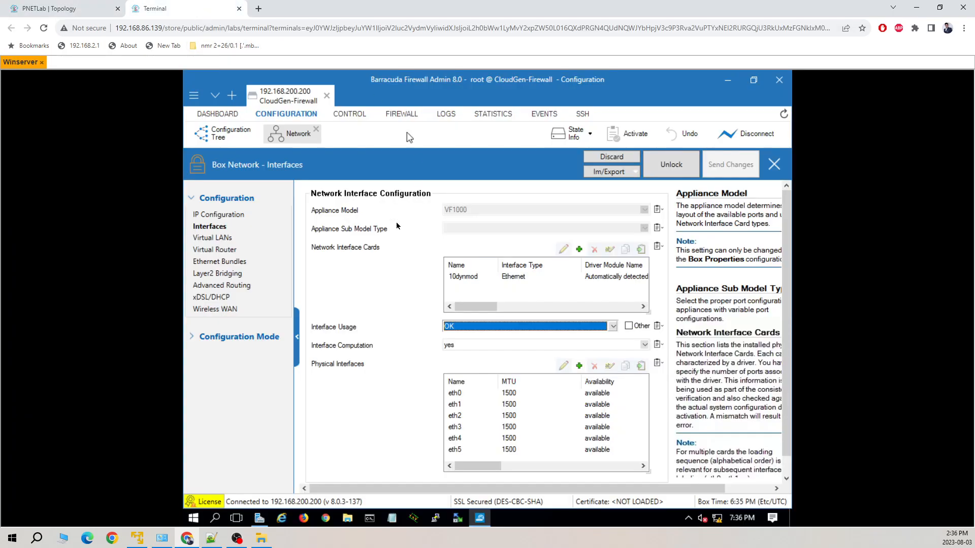
Create shared network LAN on eth1 with network address 192.168.1.0/24
{"action": "left_click", "coordinate": [231, 215]}
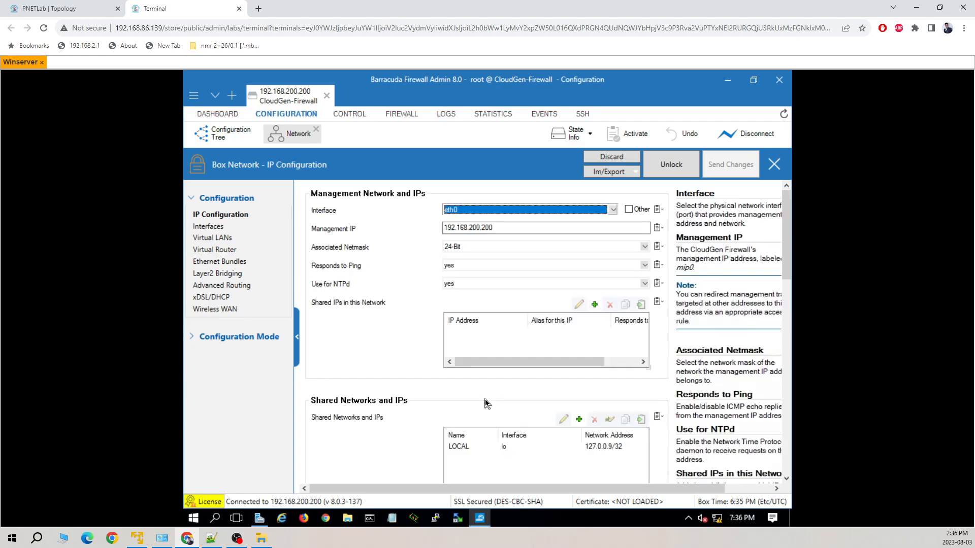
{"action": "left_click", "coordinate": [579, 420]}
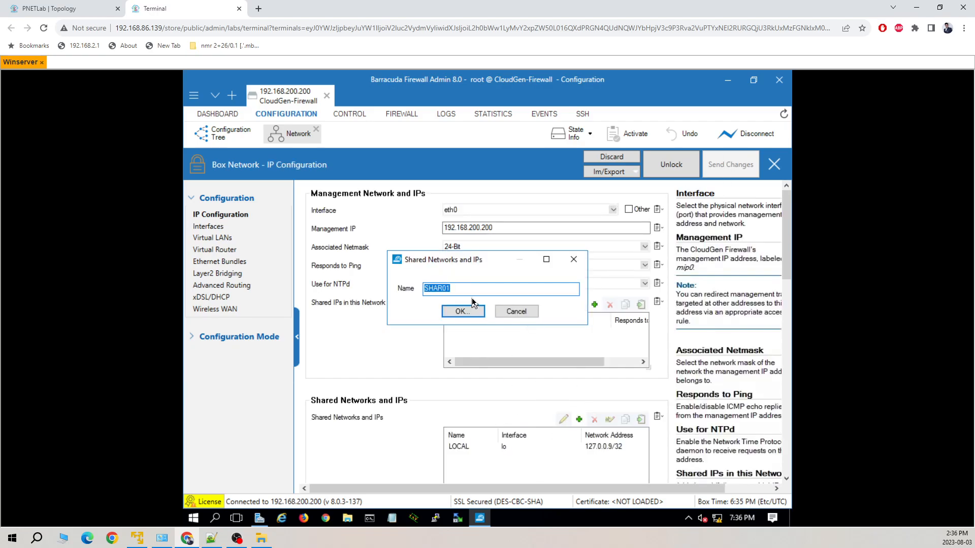
{"action": "type", "text": "LAN"}
{"action": "key", "text": "Return"}
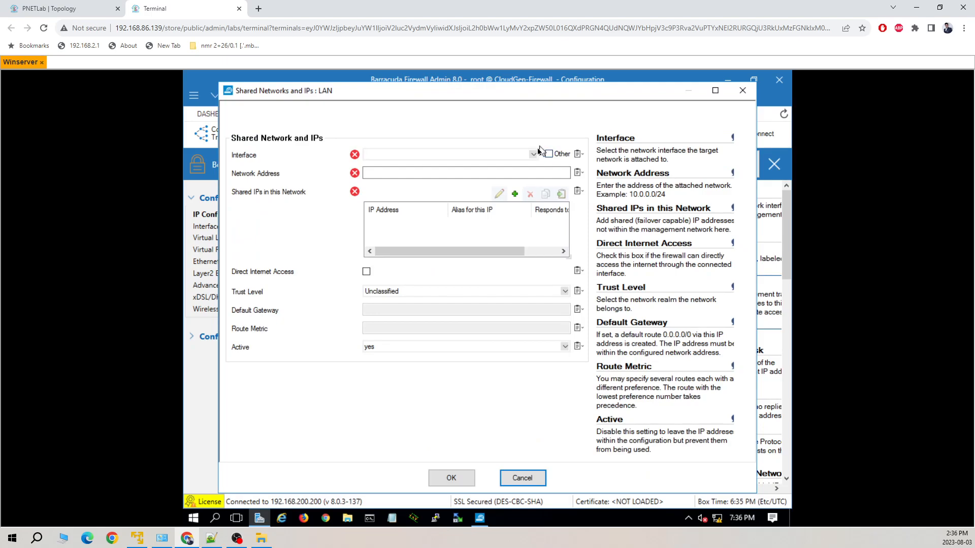
{"action": "left_click", "coordinate": [533, 154]}
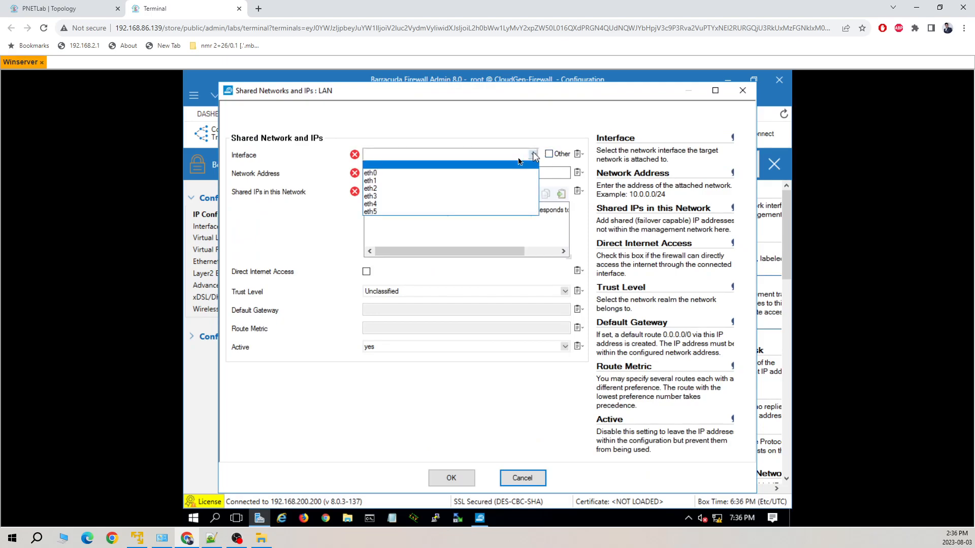
{"action": "left_click", "coordinate": [416, 182]}
{"action": "left_click", "coordinate": [415, 173]}
{"action": "type", "text": "192"}
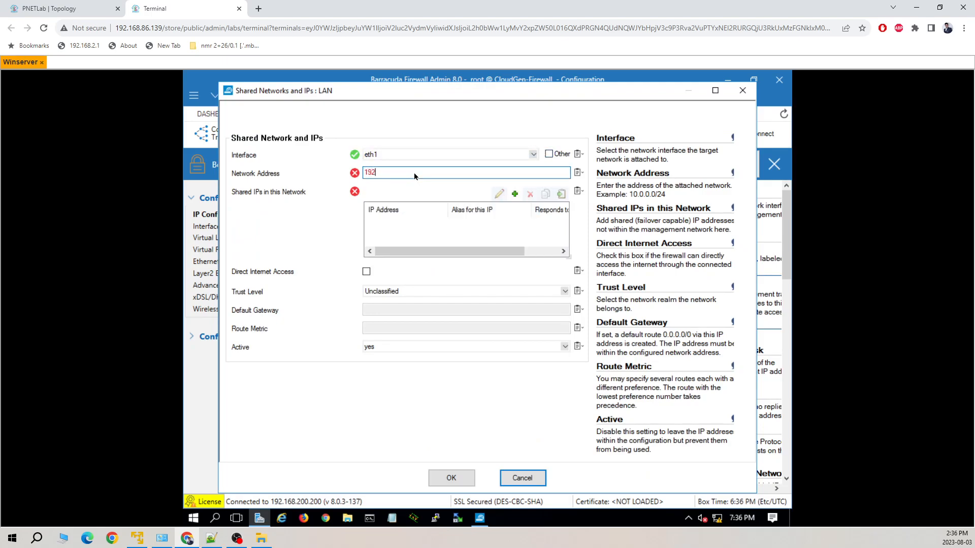
{"action": "type", "text": ".168.1.100"}
{"action": "key", "text": "BackSpace"}
{"action": "key", "text": "BackSpace"}
{"action": "key", "text": "BackSpace"}
{"action": "type", "text": "0/24"}
Add shared IP 192.168.1.100 answering ping, then save the LAN network
{"action": "left_click", "coordinate": [515, 194]}
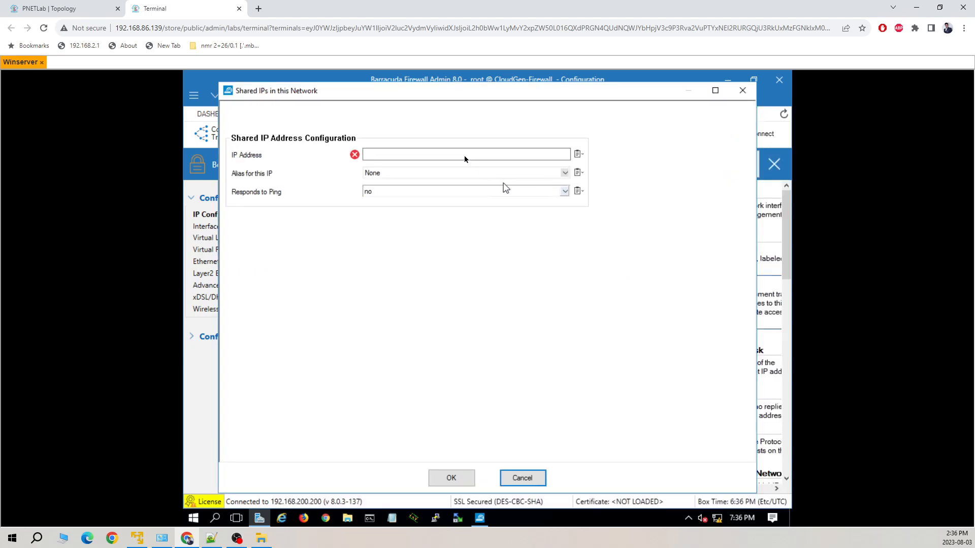
{"action": "left_click", "coordinate": [464, 153]}
{"action": "type", "text": "192."}
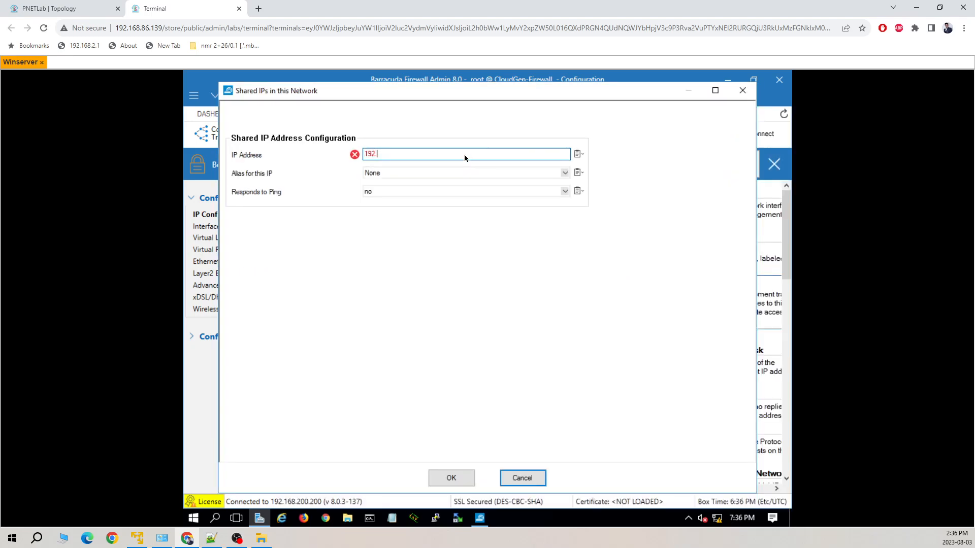
{"action": "type", "text": "168.1.100"}
{"action": "left_click", "coordinate": [565, 191]}
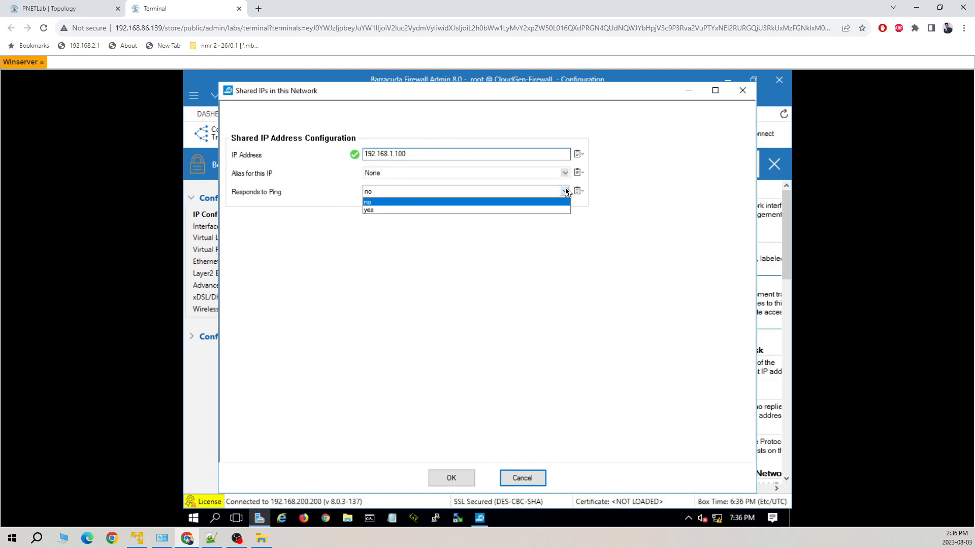
{"action": "left_click", "coordinate": [478, 210]}
{"action": "left_click", "coordinate": [452, 478]}
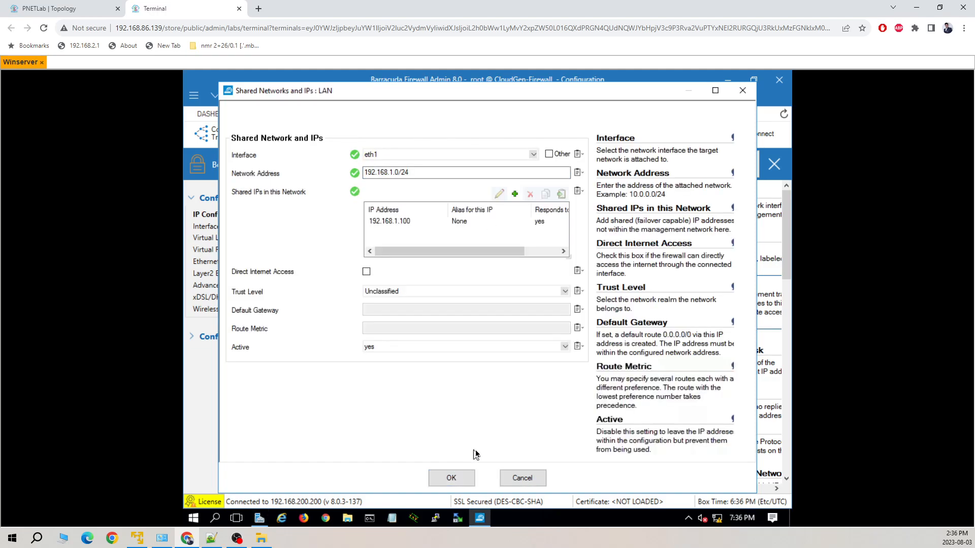
{"action": "left_click", "coordinate": [465, 476]}
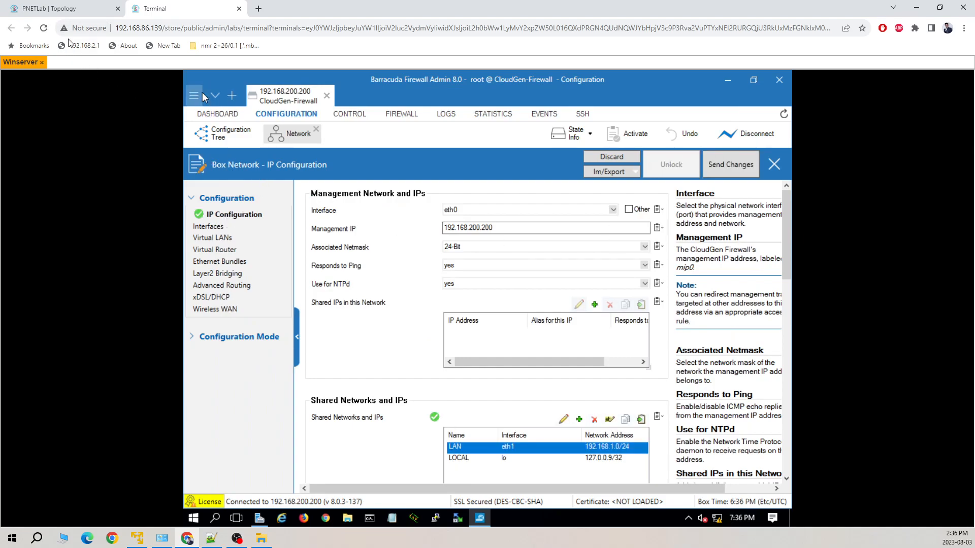
{"action": "left_click", "coordinate": [58, 8]}
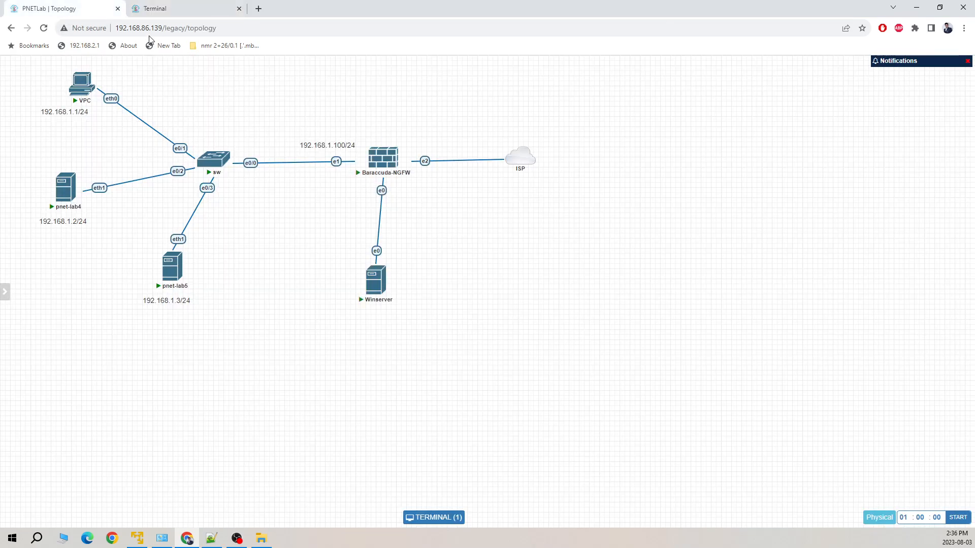
{"action": "left_click", "coordinate": [170, 8]}
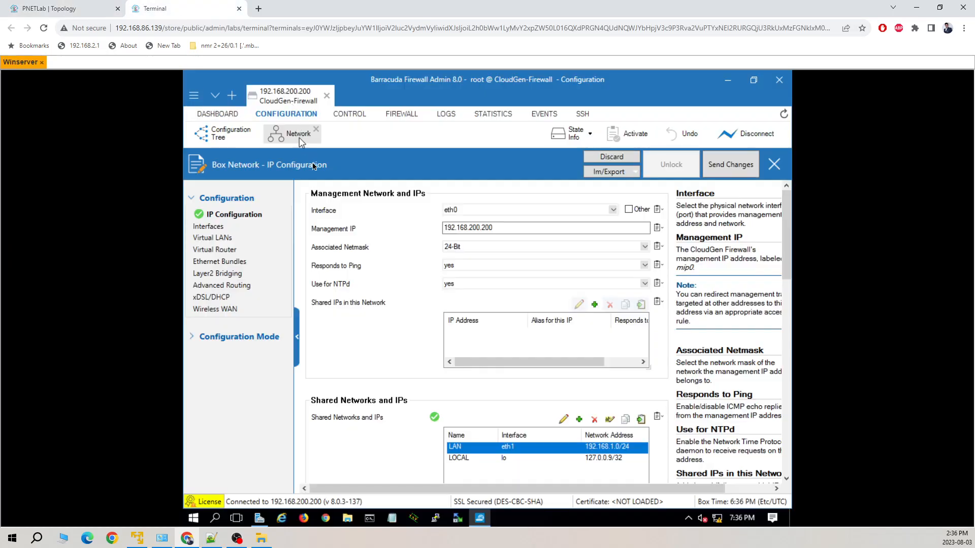
Enable the DHCPv4 client on the xDSL/DHCP page and add a link named ISP
{"action": "left_click", "coordinate": [214, 297]}
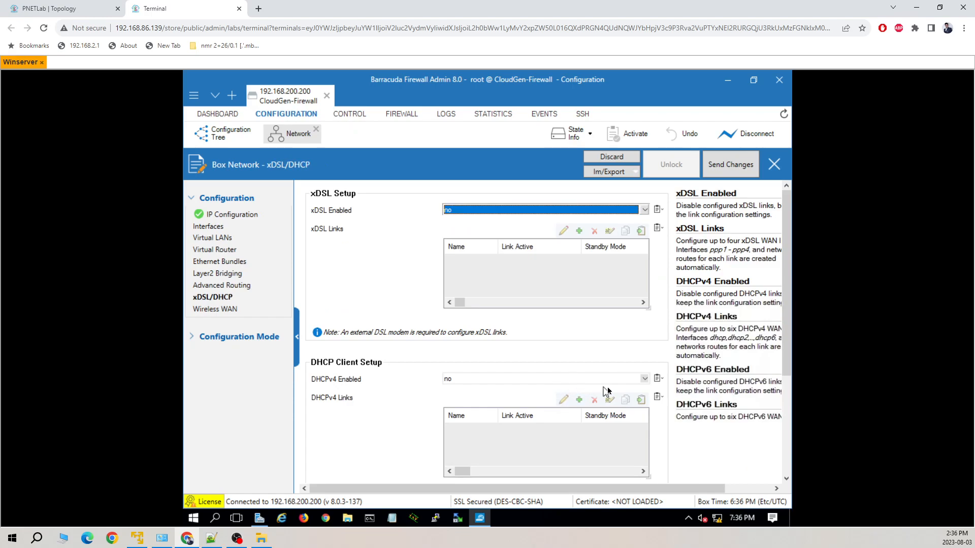
{"action": "left_click", "coordinate": [643, 379]}
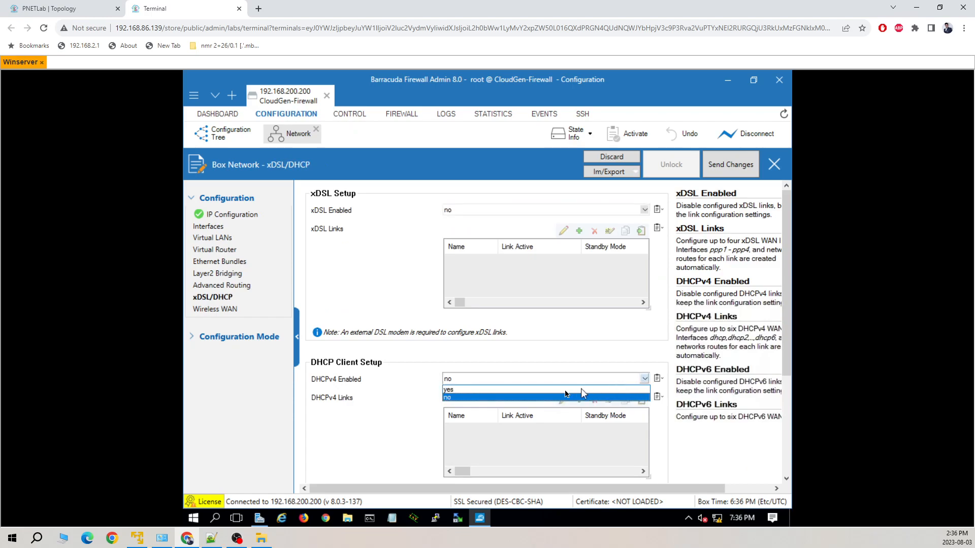
{"action": "left_click", "coordinate": [538, 390]}
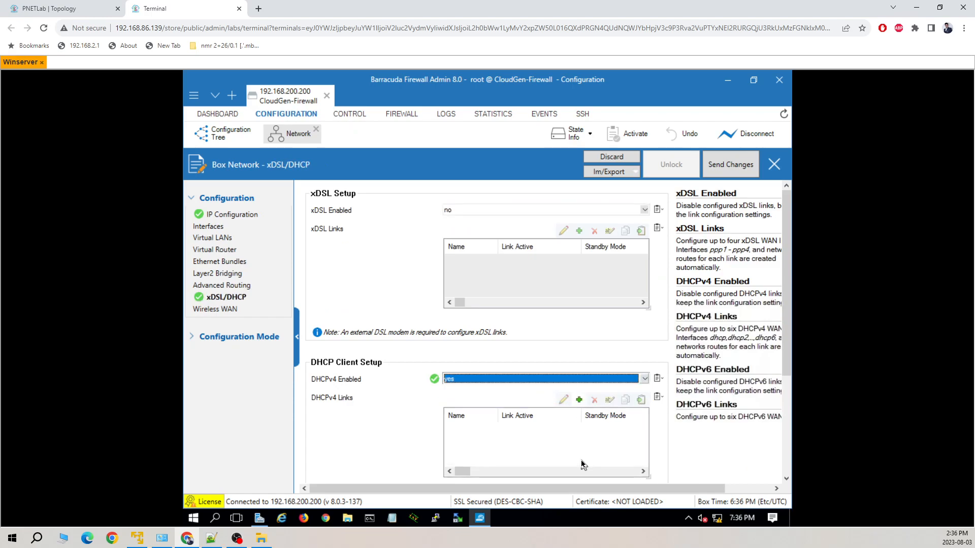
{"action": "left_click", "coordinate": [580, 400]}
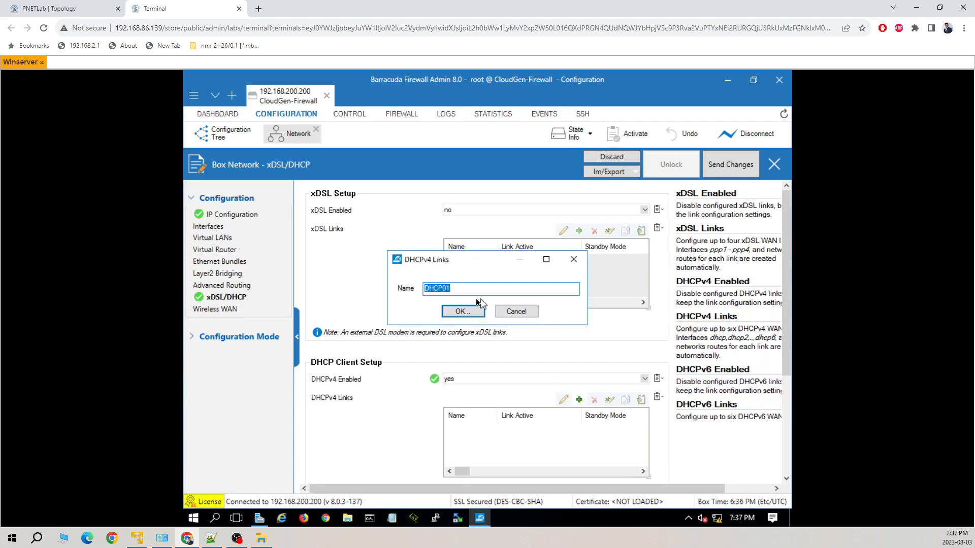
{"action": "type", "text": "ISP"}
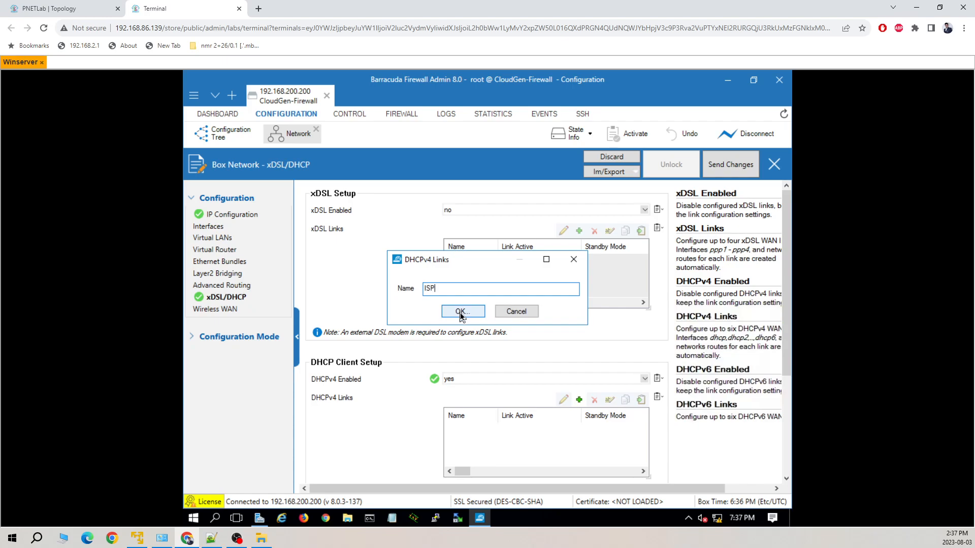
{"action": "left_click", "coordinate": [462, 314]}
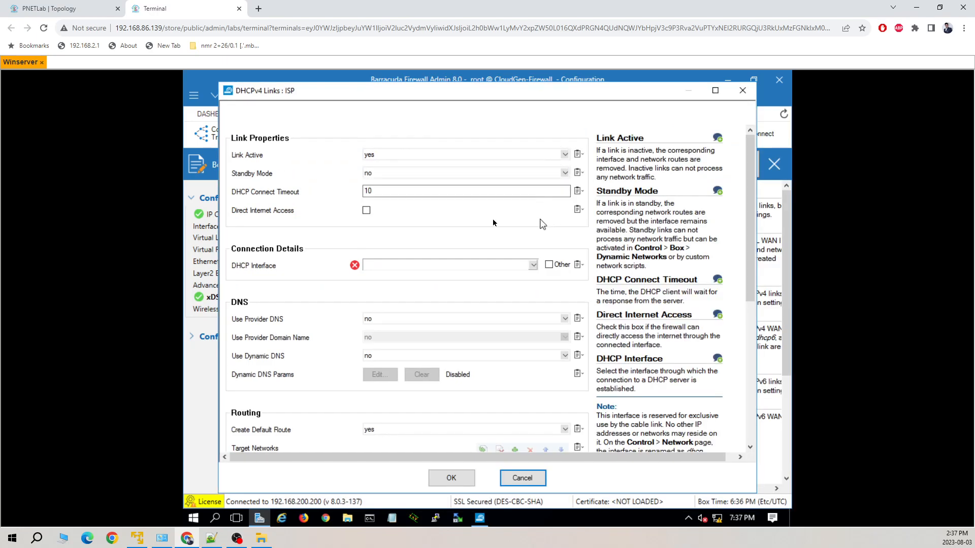
Give the ISP link direct internet access on DHCP interface eth2 and save it
{"action": "left_click", "coordinate": [366, 211]}
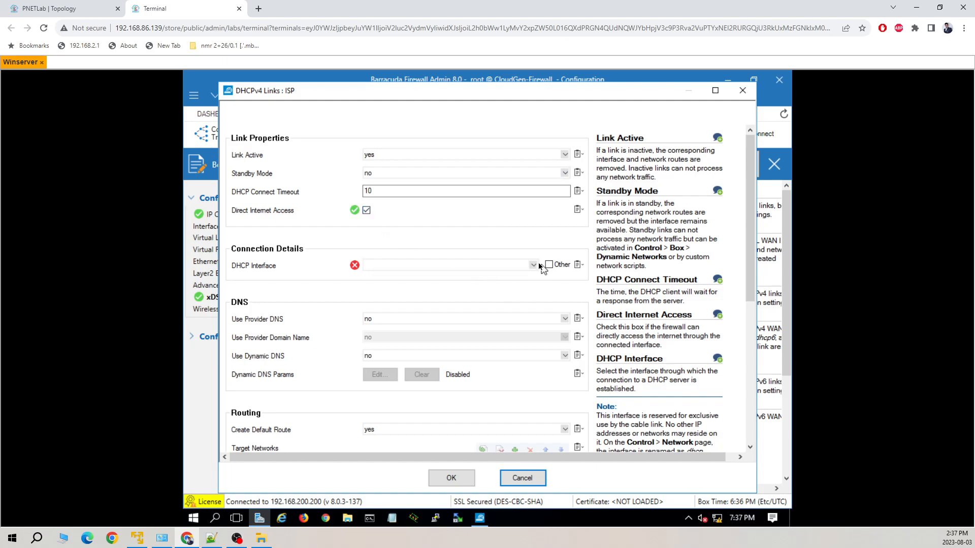
{"action": "left_click", "coordinate": [533, 265]}
{"action": "left_click", "coordinate": [396, 298]}
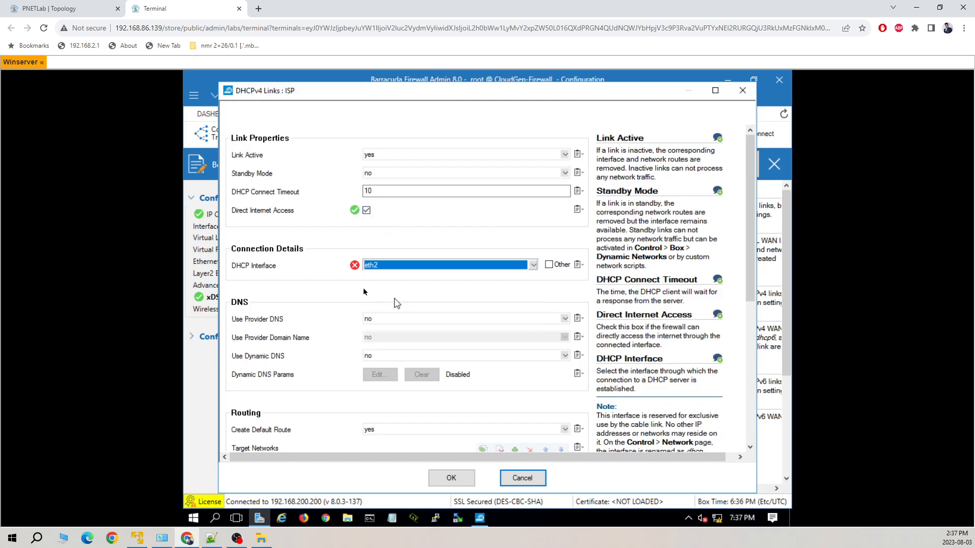
{"action": "left_click", "coordinate": [84, 9]}
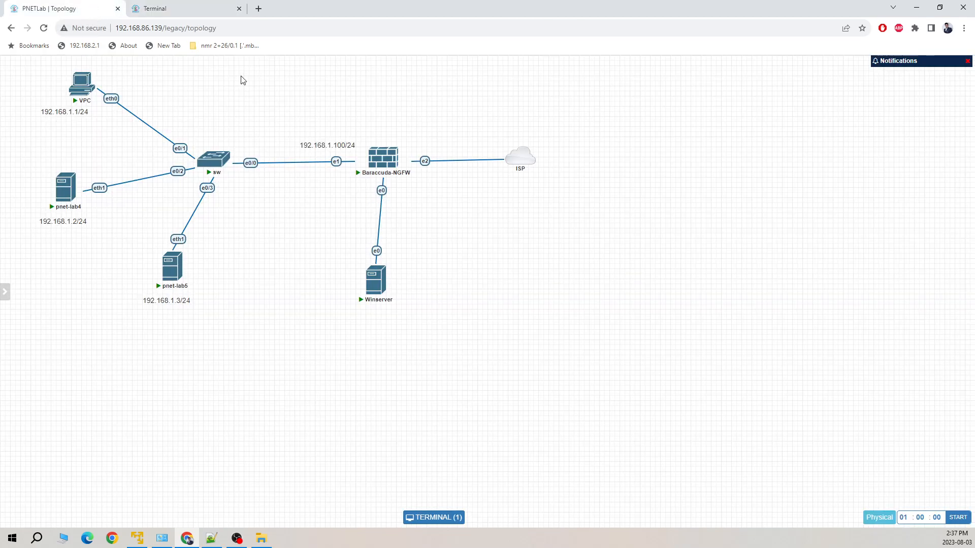
{"action": "left_click", "coordinate": [208, 9]}
{"action": "left_click", "coordinate": [91, 15]}
{"action": "left_click", "coordinate": [180, 9]}
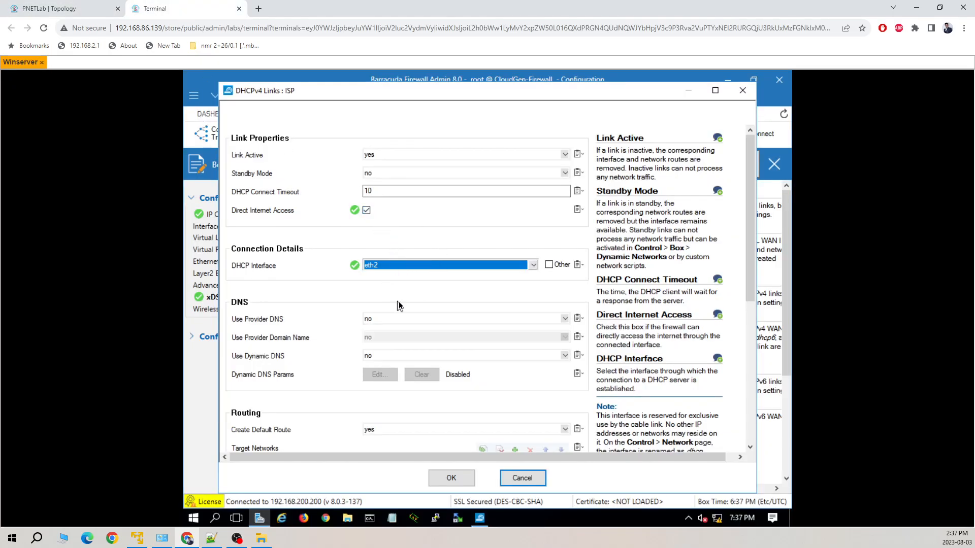
{"action": "scroll", "coordinate": [398, 305], "scroll_direction": "down", "scroll_amount": 1}
{"action": "scroll", "coordinate": [406, 447], "scroll_direction": "down", "scroll_amount": 3}
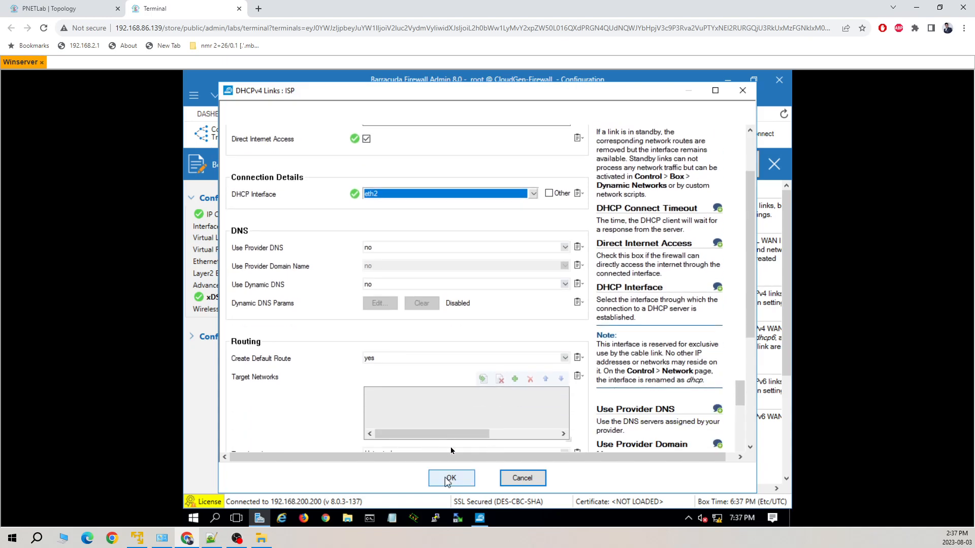
{"action": "scroll", "coordinate": [446, 458], "scroll_direction": "down", "scroll_amount": 2}
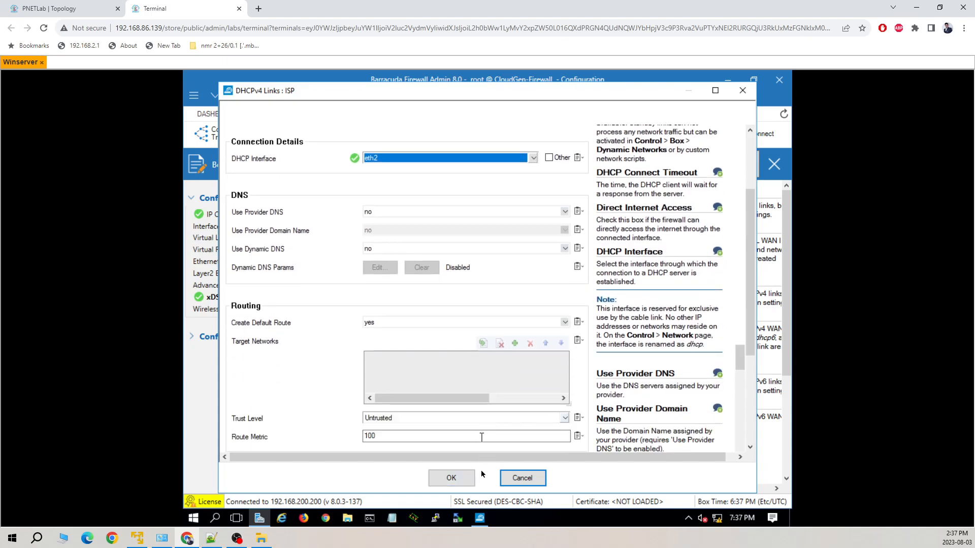
{"action": "left_click", "coordinate": [456, 483]}
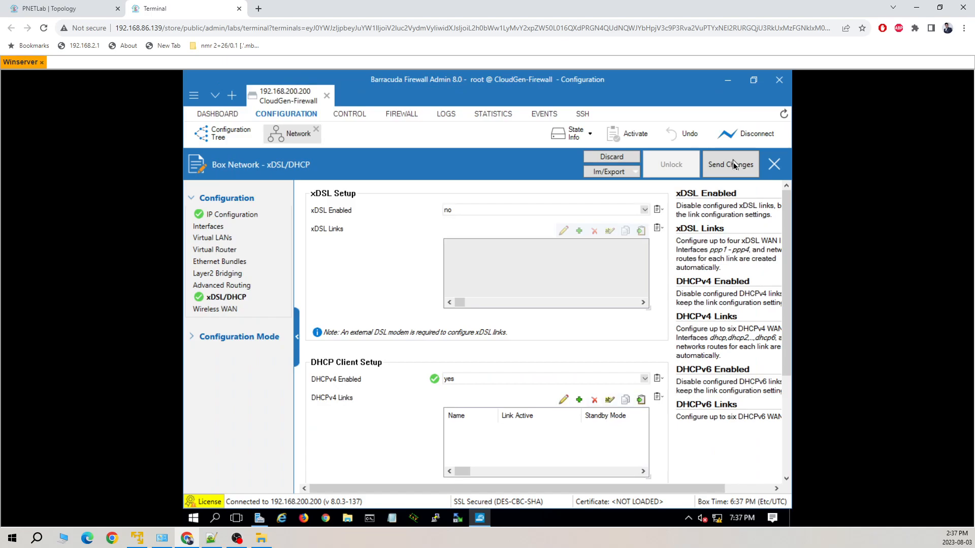
Send the xDSL/DHCP changes and activate them with Activate (Keep Locks)
{"action": "left_click", "coordinate": [725, 170]}
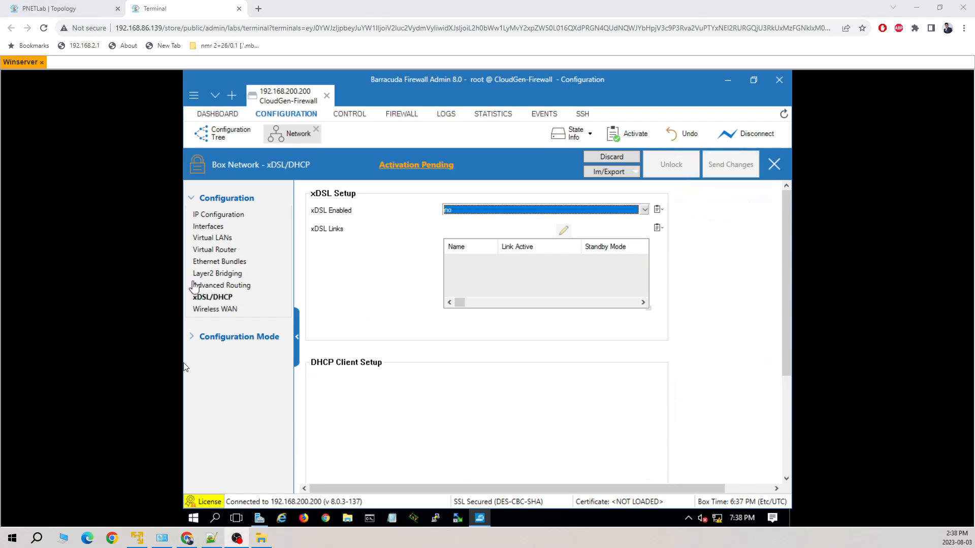
{"action": "left_click", "coordinate": [627, 137]}
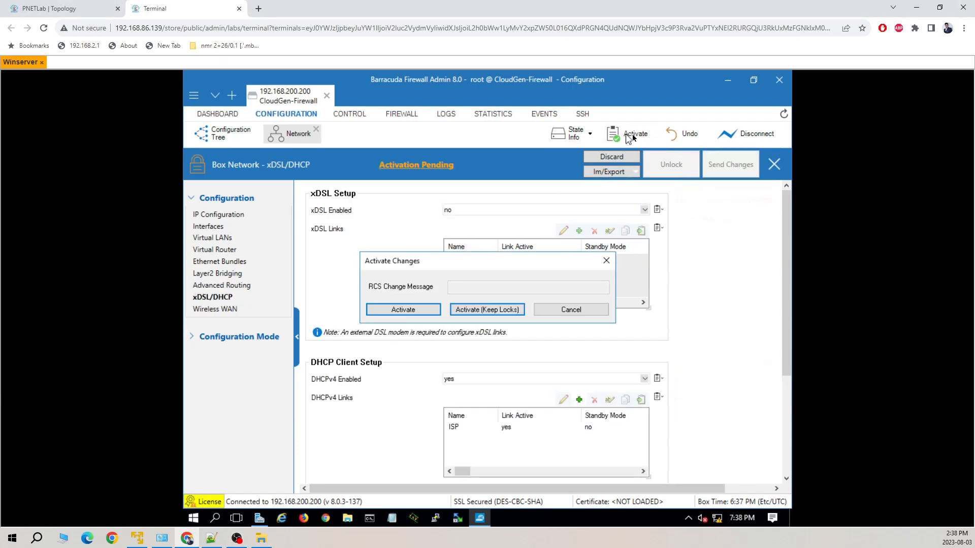
{"action": "left_click", "coordinate": [500, 313]}
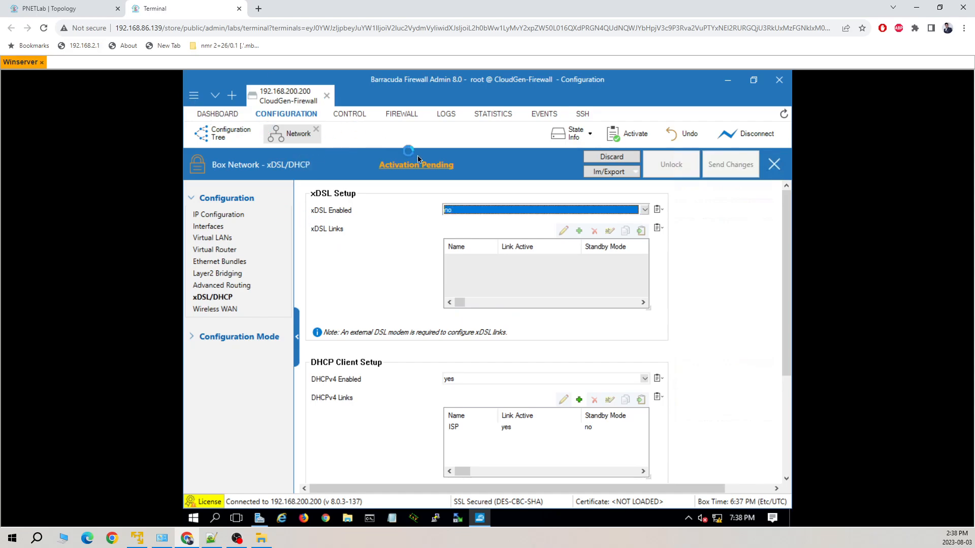
Open a pnet-lab4 console from the topology and log in to its desktop via xrdp
{"action": "mouse_move", "coordinate": [95, 10]}
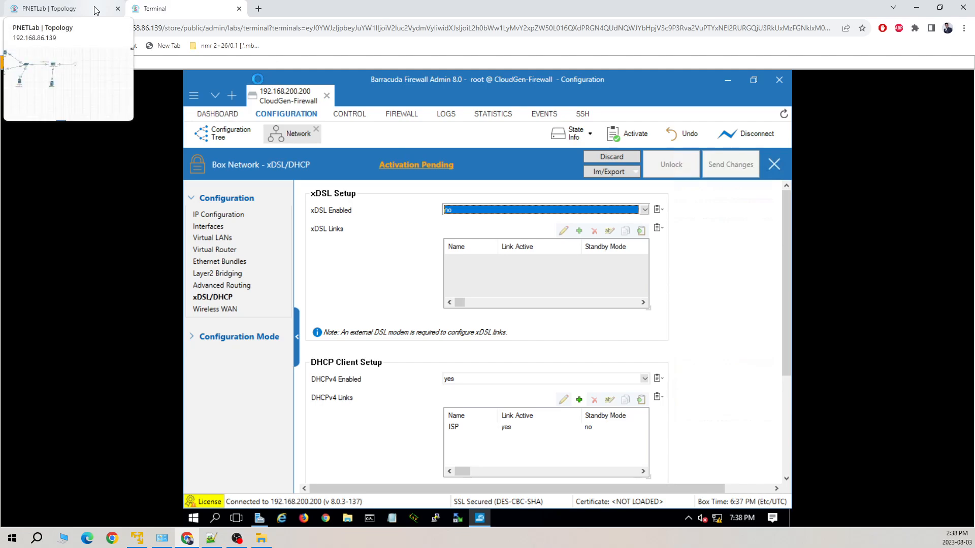
{"action": "left_click", "coordinate": [96, 10]}
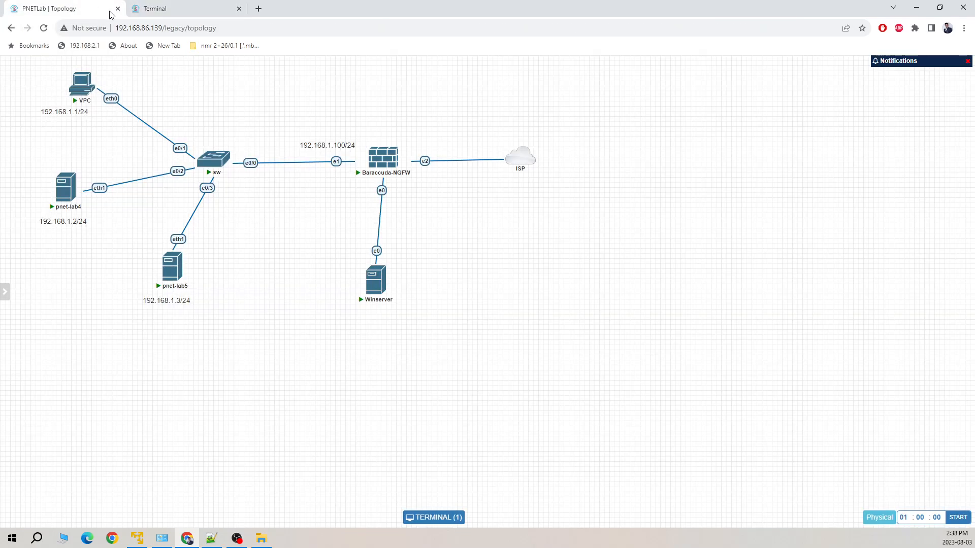
{"action": "mouse_move", "coordinate": [390, 164]}
{"action": "mouse_move", "coordinate": [189, 290]}
{"action": "mouse_move", "coordinate": [64, 195]}
{"action": "left_click", "coordinate": [65, 191]}
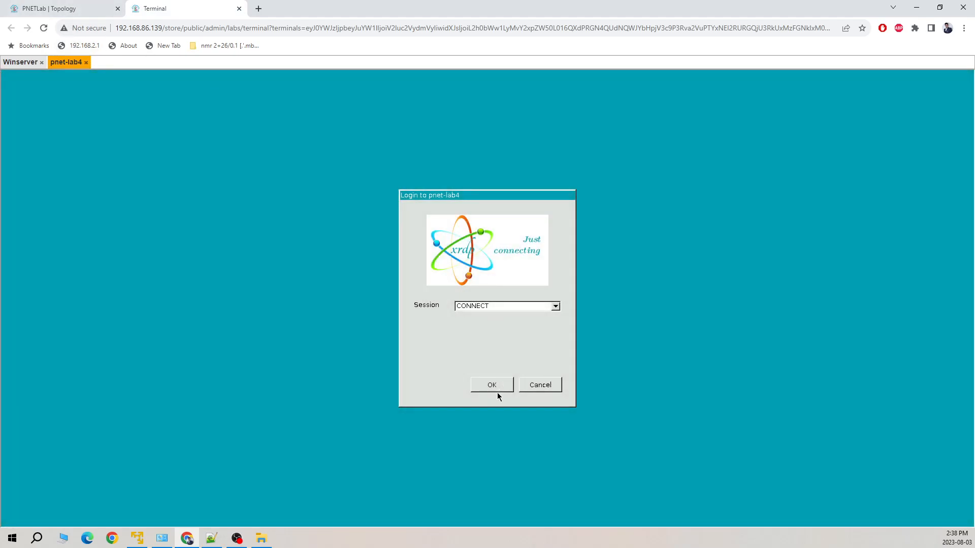
{"action": "left_click", "coordinate": [492, 385]}
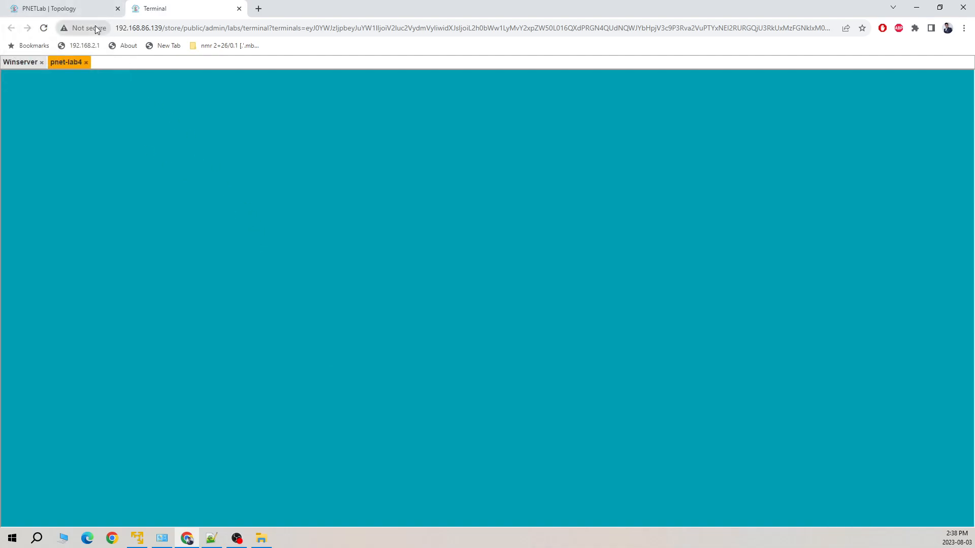
Move between the pnet-lab4 and Winserver sessions, ending on Winserver's firewall admin
{"action": "left_click", "coordinate": [23, 63]}
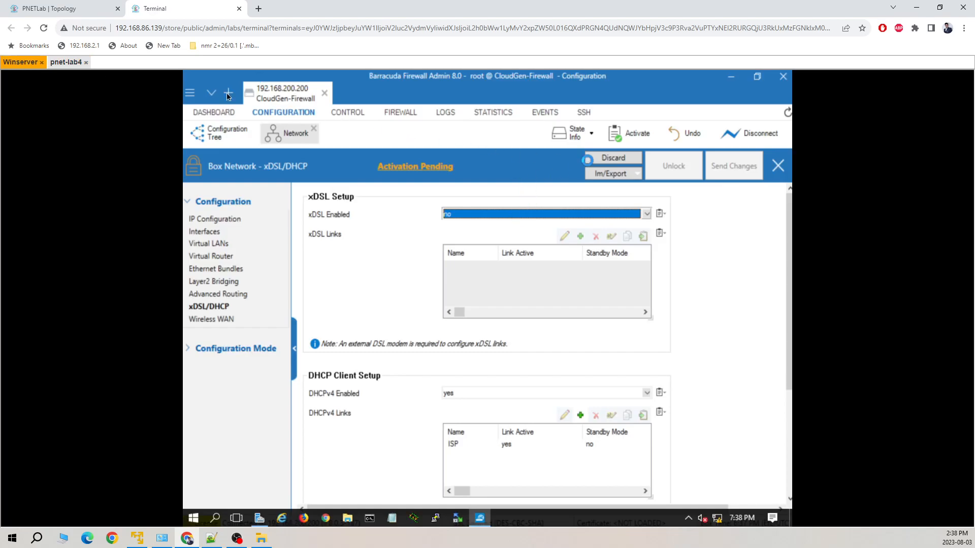
{"action": "left_click", "coordinate": [67, 63]}
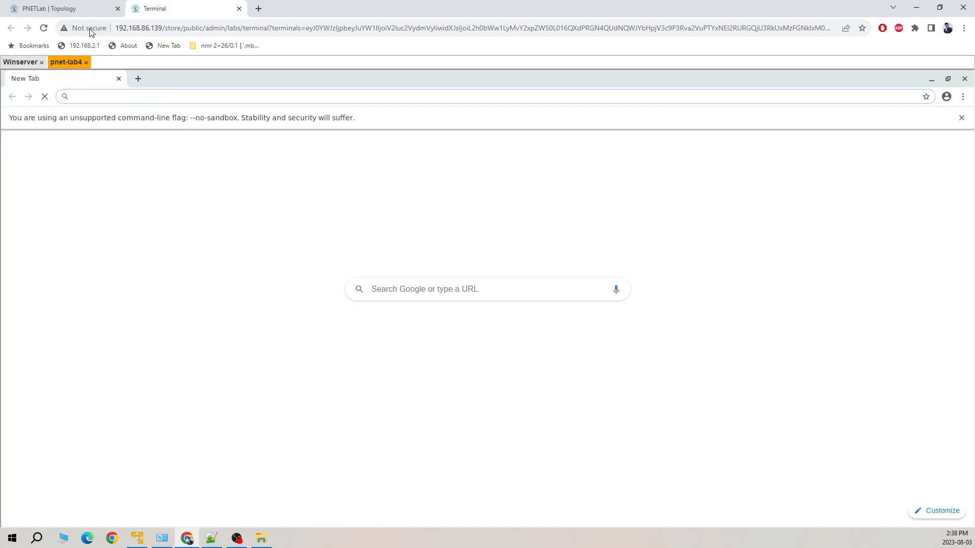
{"action": "left_click", "coordinate": [84, 9]}
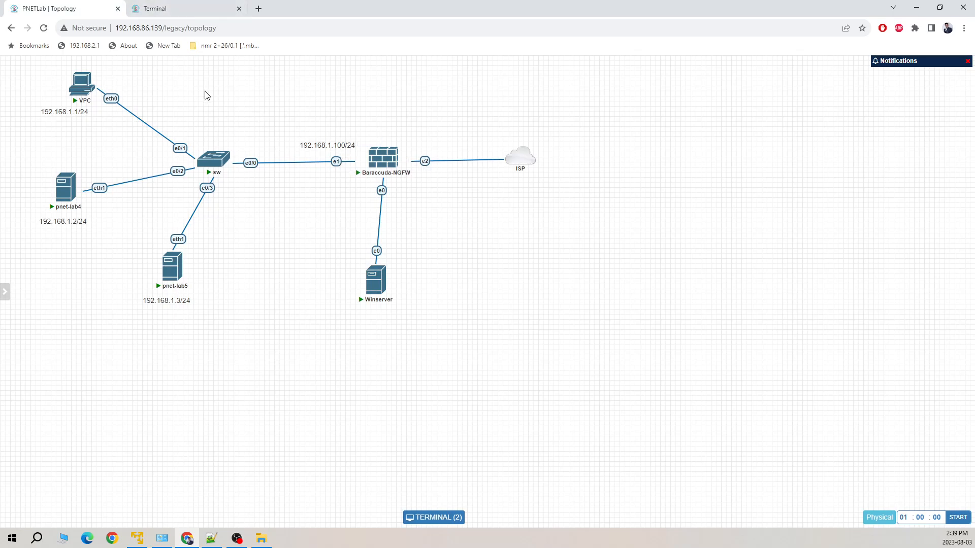
{"action": "left_click", "coordinate": [192, 15]}
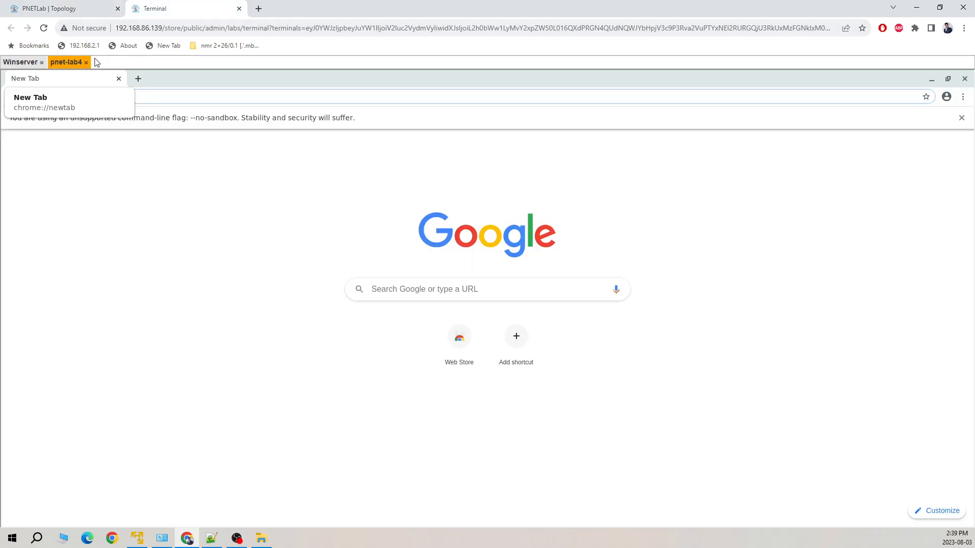
{"action": "left_click", "coordinate": [22, 62]}
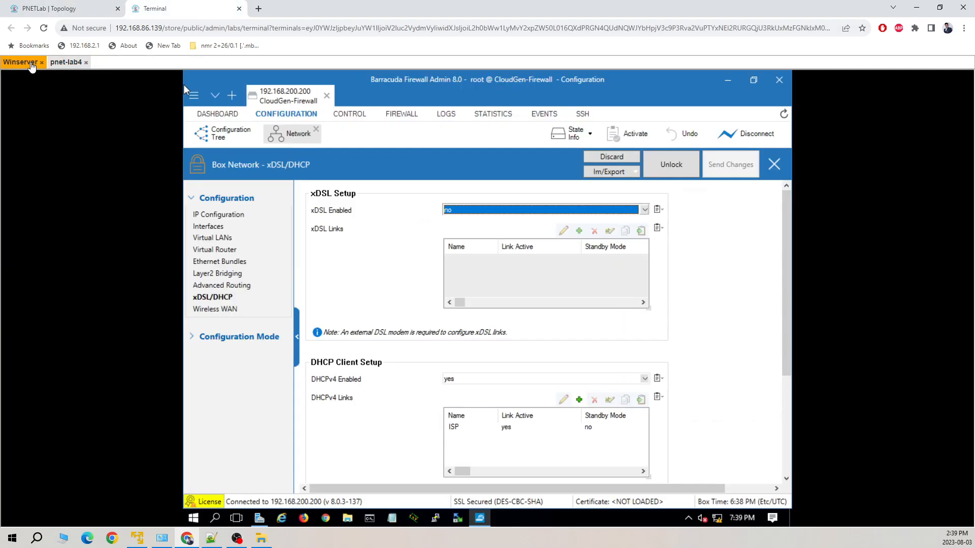
Activate the new network configuration in Failsafe mode from CONTROL > Box, then view CONTROL > Network
{"action": "left_click", "coordinate": [362, 115]}
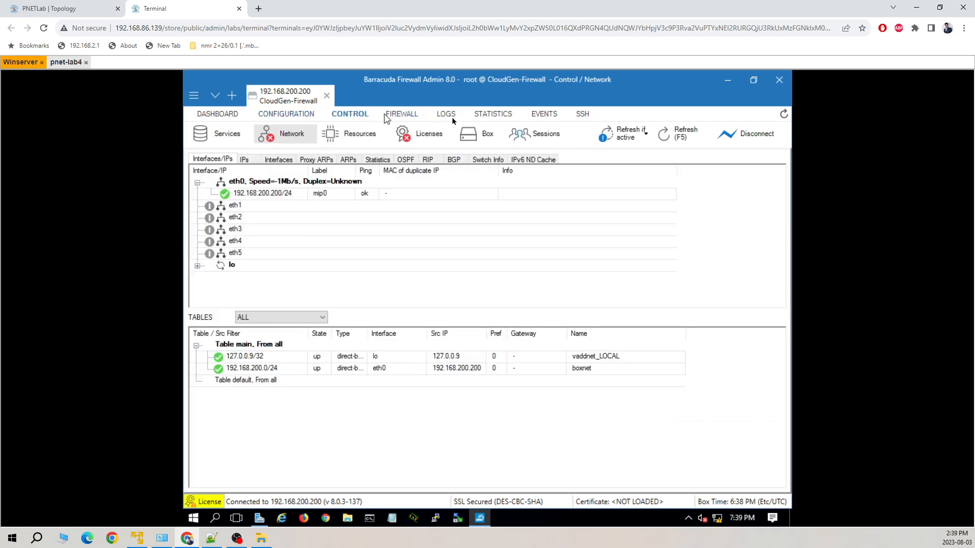
{"action": "left_click", "coordinate": [472, 137]}
{"action": "left_click", "coordinate": [241, 325]}
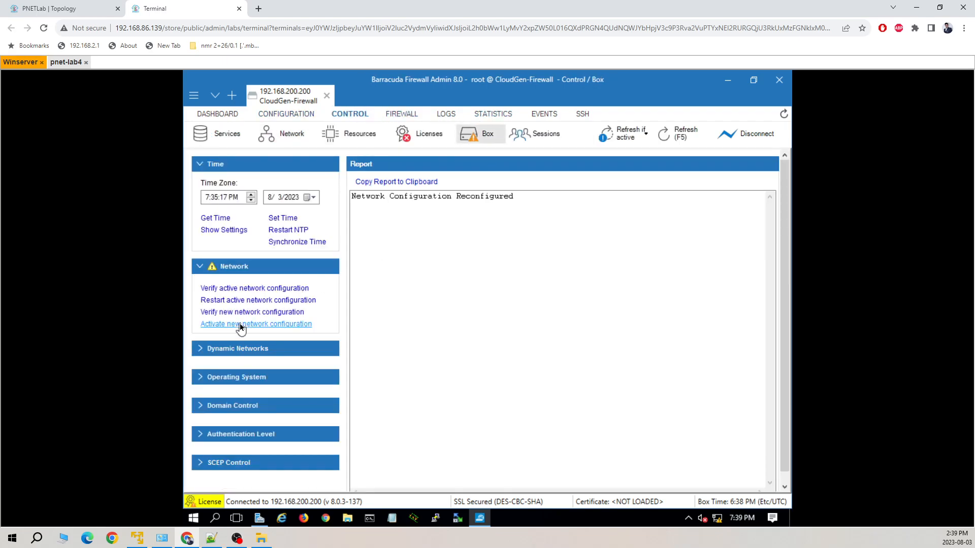
{"action": "left_click", "coordinate": [415, 336]}
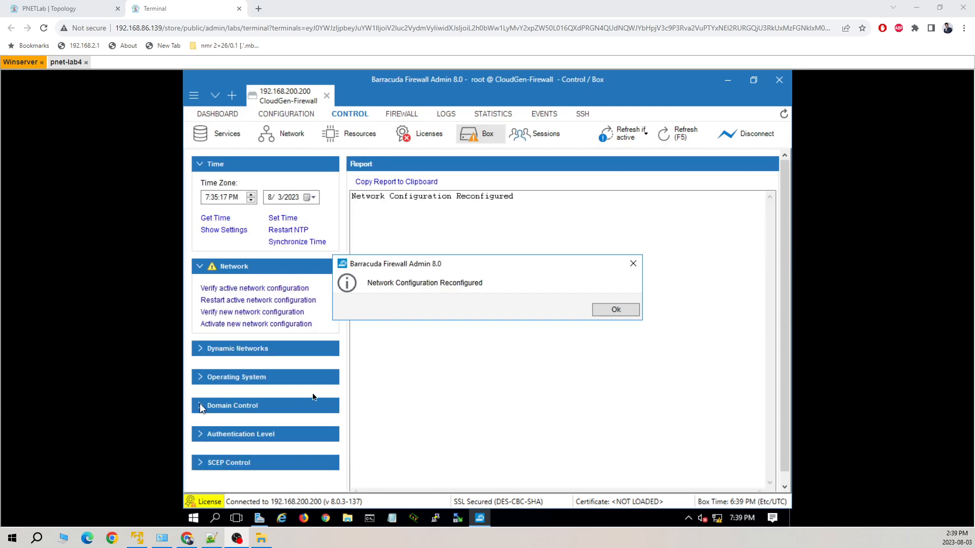
{"action": "left_click", "coordinate": [614, 310]}
{"action": "left_click", "coordinate": [283, 135]}
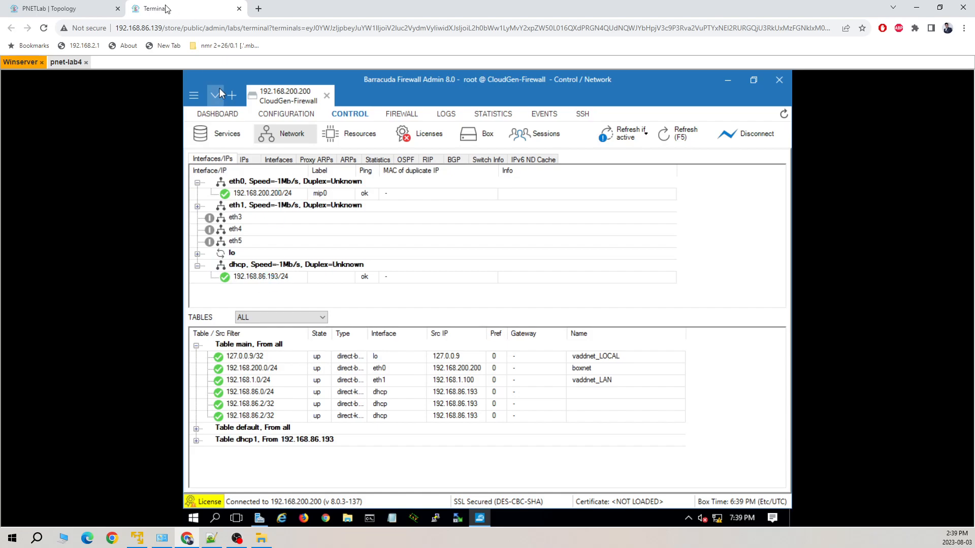
Add a text label 192.168.86.193 to the topology above the firewall's e2 link
{"action": "left_click", "coordinate": [99, 10]}
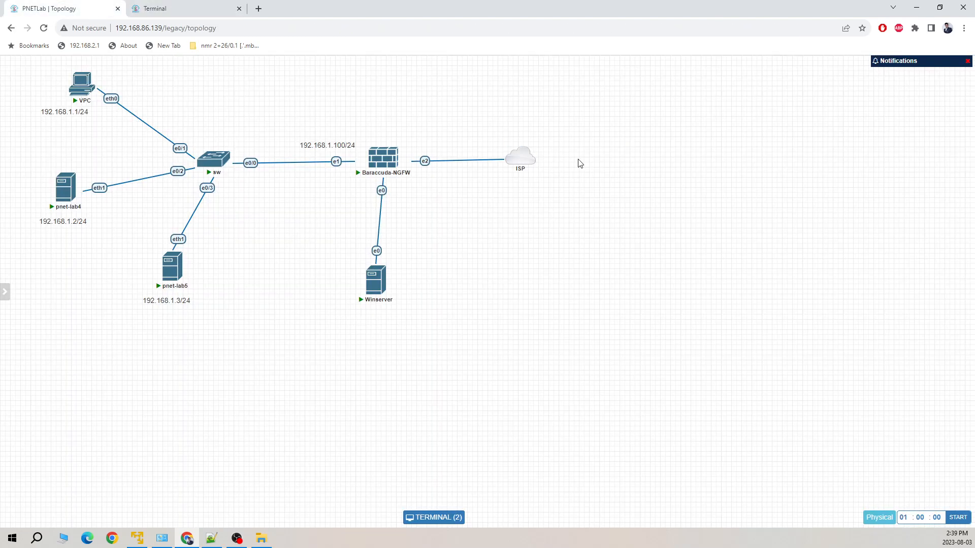
{"action": "right_click", "coordinate": [431, 203]}
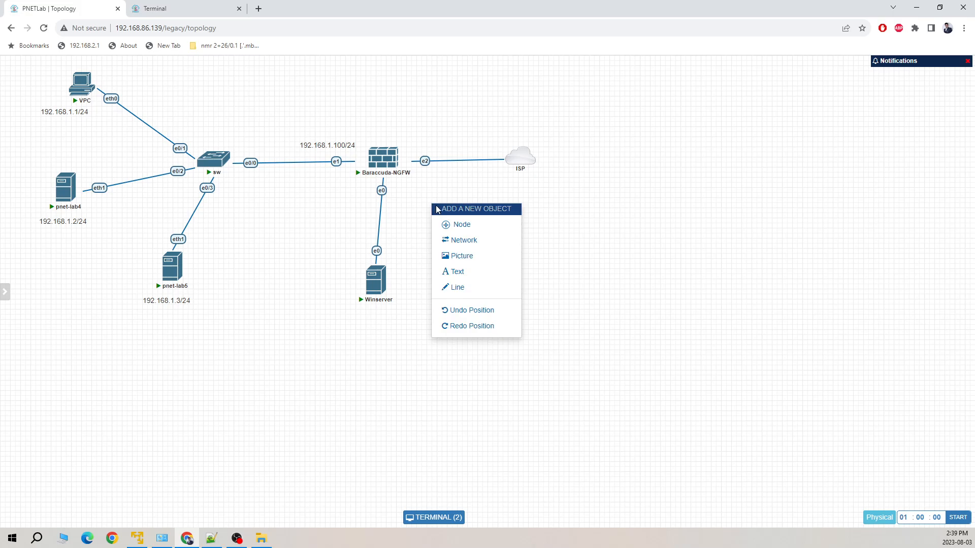
{"action": "left_click", "coordinate": [484, 277]}
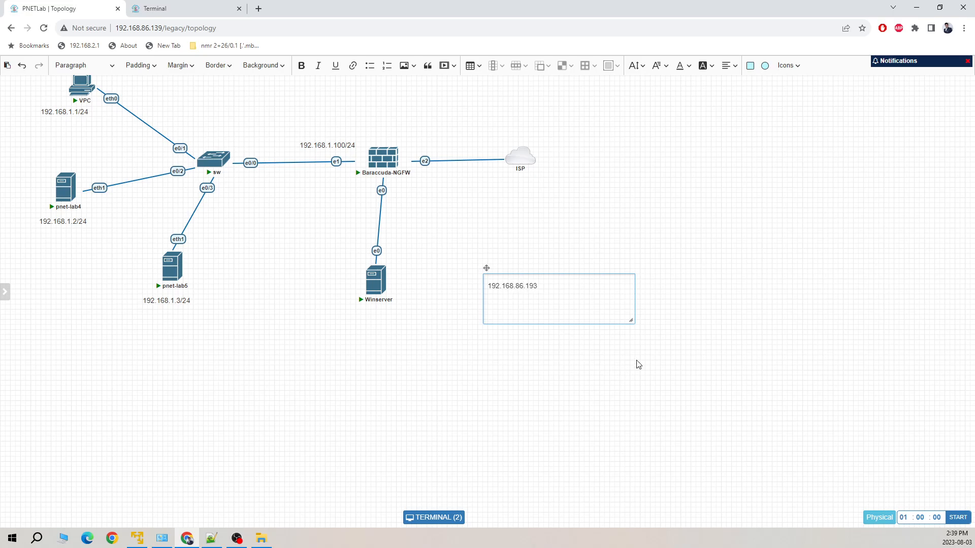
{"action": "left_click_drag", "start_coordinate": [631, 321], "coordinate": [567, 300]}
{"action": "left_click", "coordinate": [570, 315]}
{"action": "left_click_drag", "start_coordinate": [514, 285], "coordinate": [445, 155]}
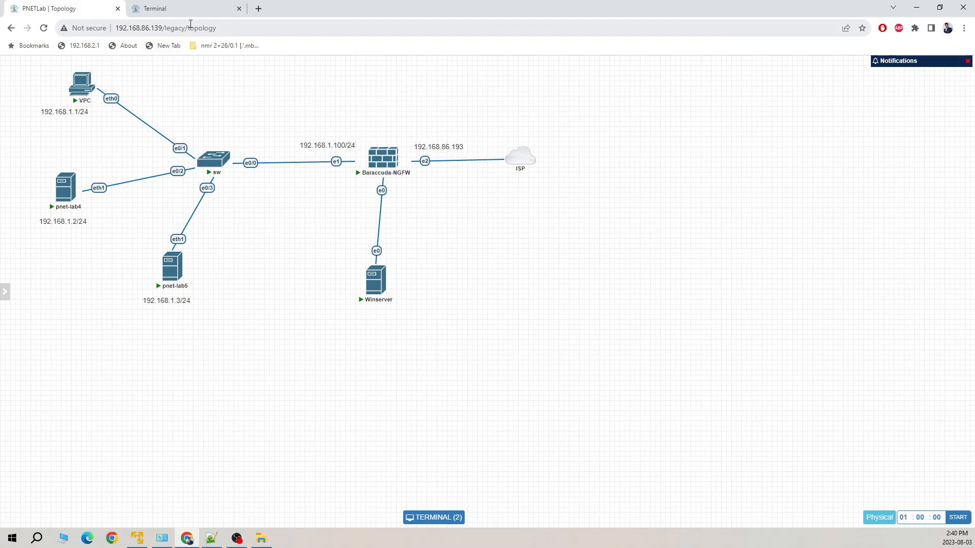
Expand routing table dhcp1 to see the 0.0.0.0/0 default route via 192.168.86.2
{"action": "left_click", "coordinate": [227, 9]}
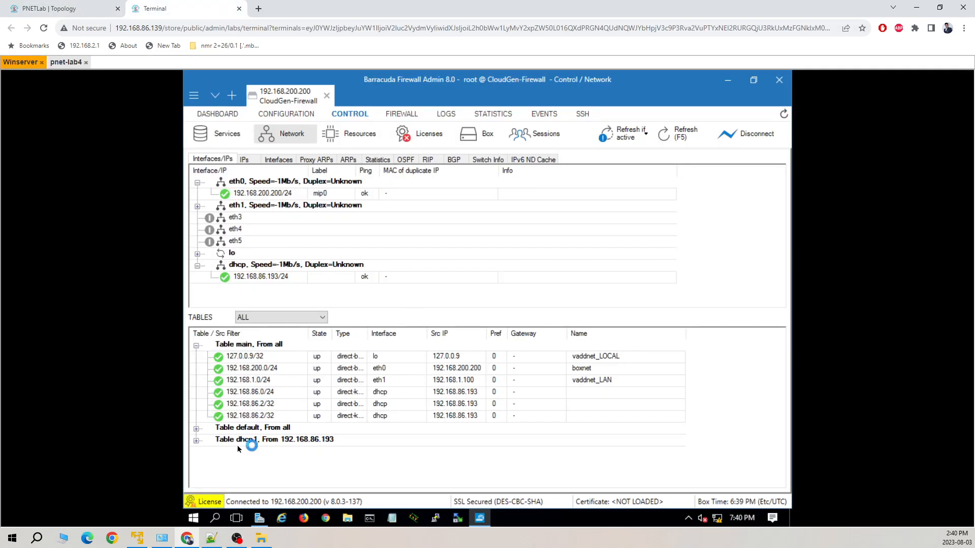
{"action": "left_click", "coordinate": [196, 442]}
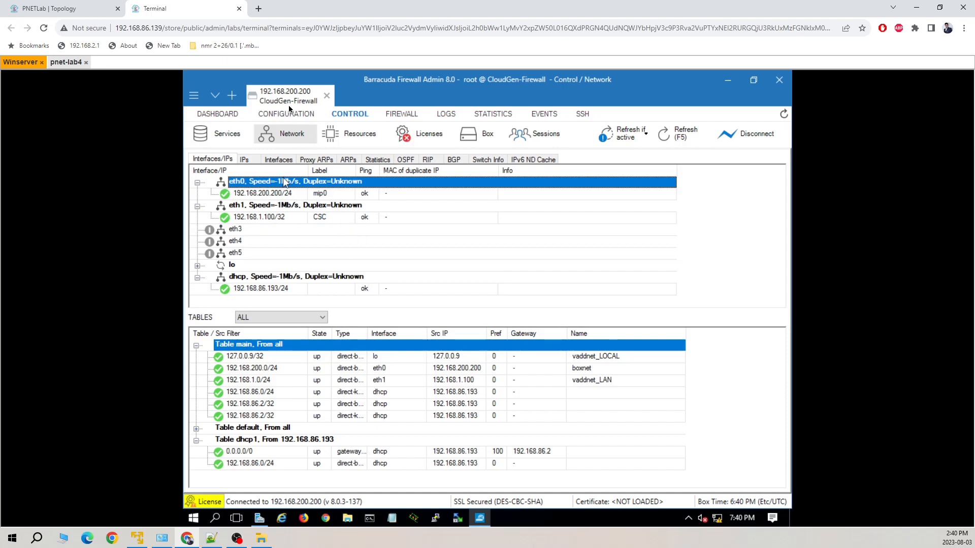
{"action": "left_click", "coordinate": [86, 9]}
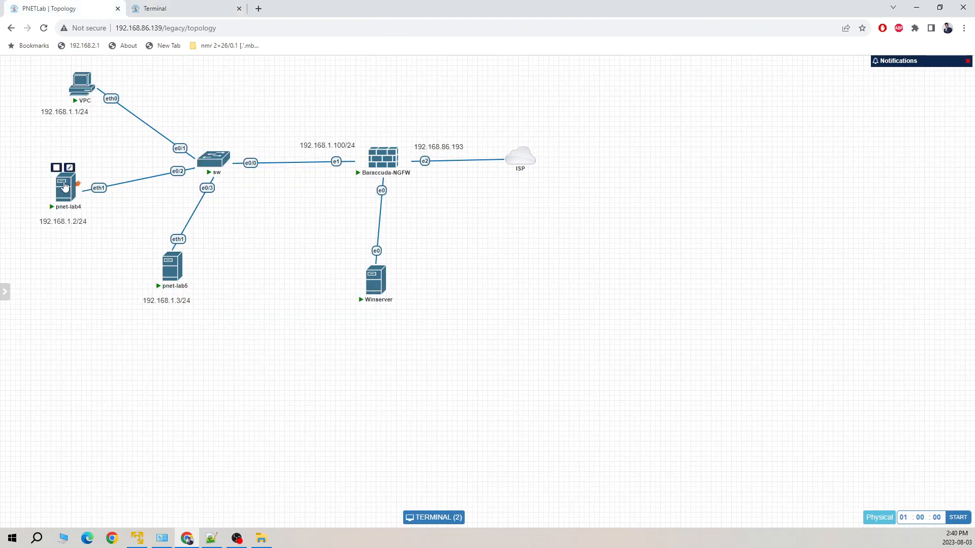
In pnet-lab4's Chrome, browse to yahoo.com, which fails with No internet
{"action": "left_click", "coordinate": [68, 191]}
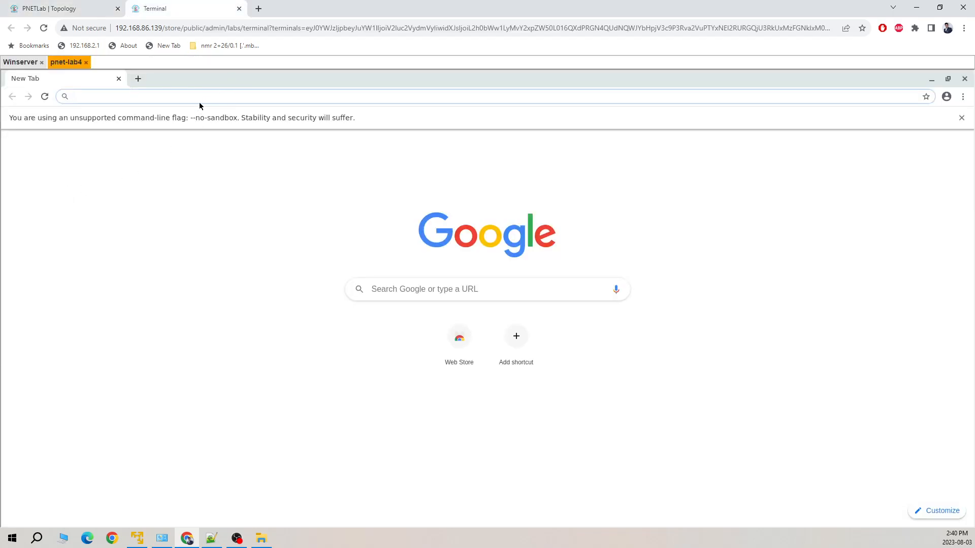
{"action": "type", "text": "yahoo.com"}
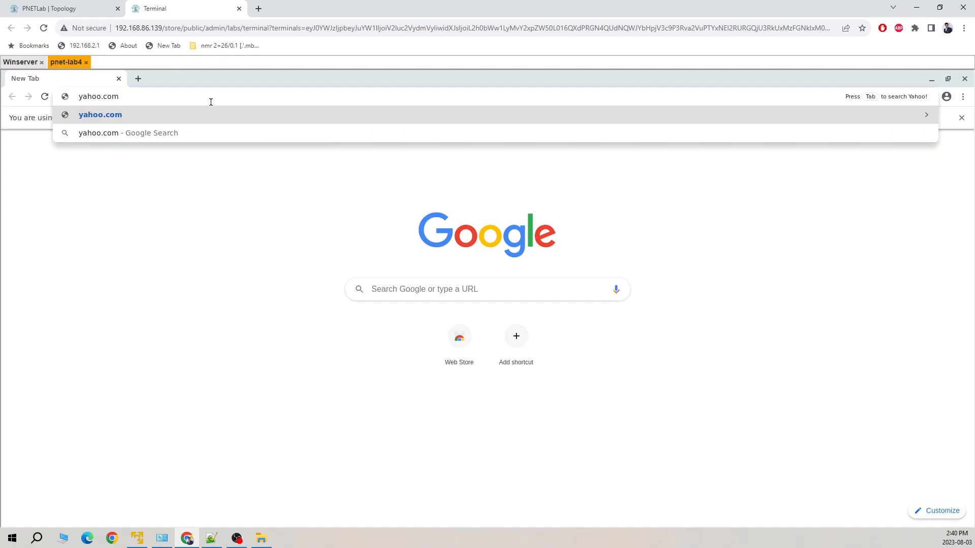
{"action": "key", "text": "Return"}
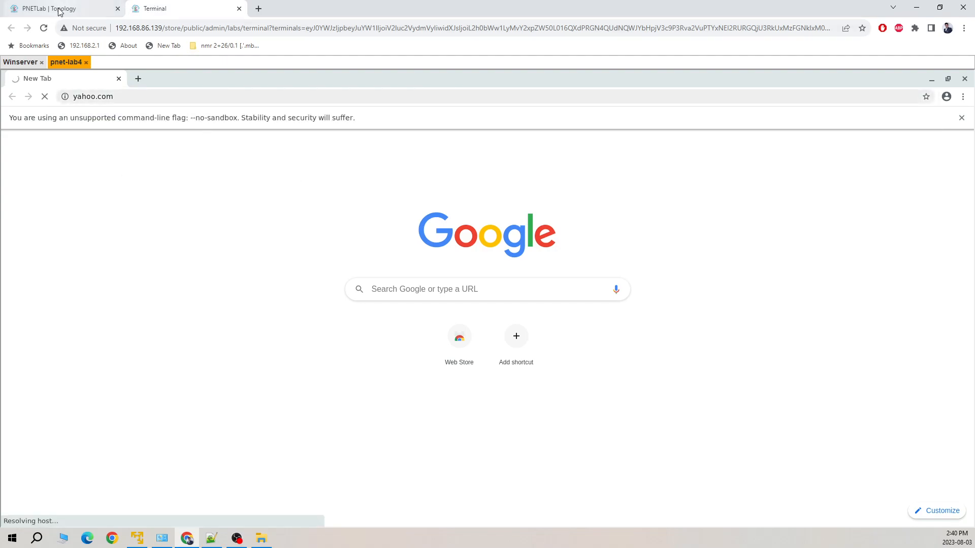
Show the box configuration tree on Winserver, then return to the client's browser
{"action": "left_click", "coordinate": [21, 62]}
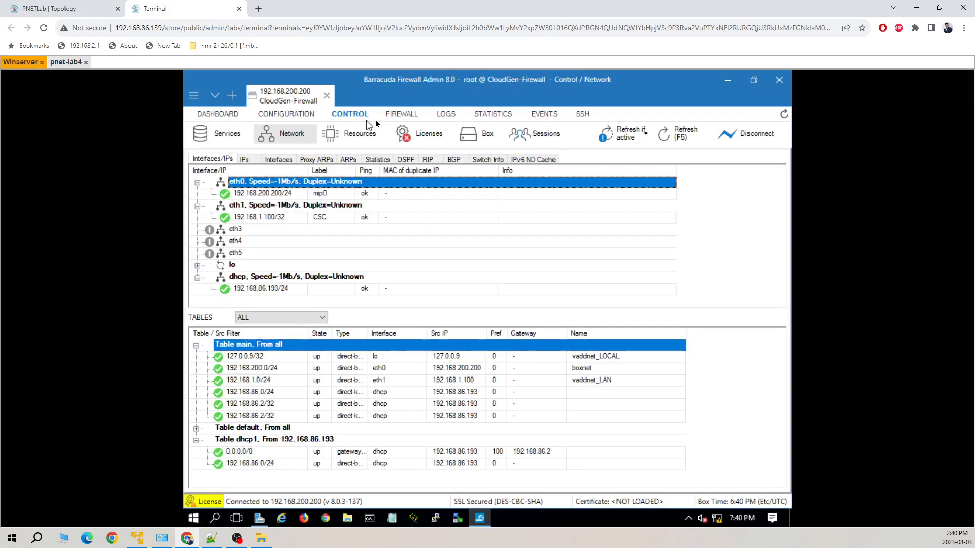
{"action": "left_click", "coordinate": [277, 116]}
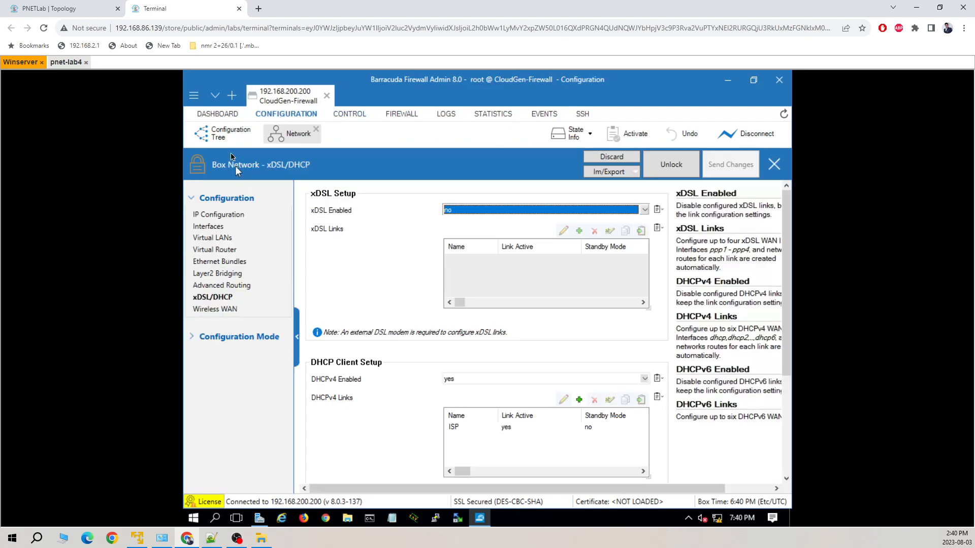
{"action": "left_click", "coordinate": [231, 134]}
{"action": "left_click", "coordinate": [66, 62]}
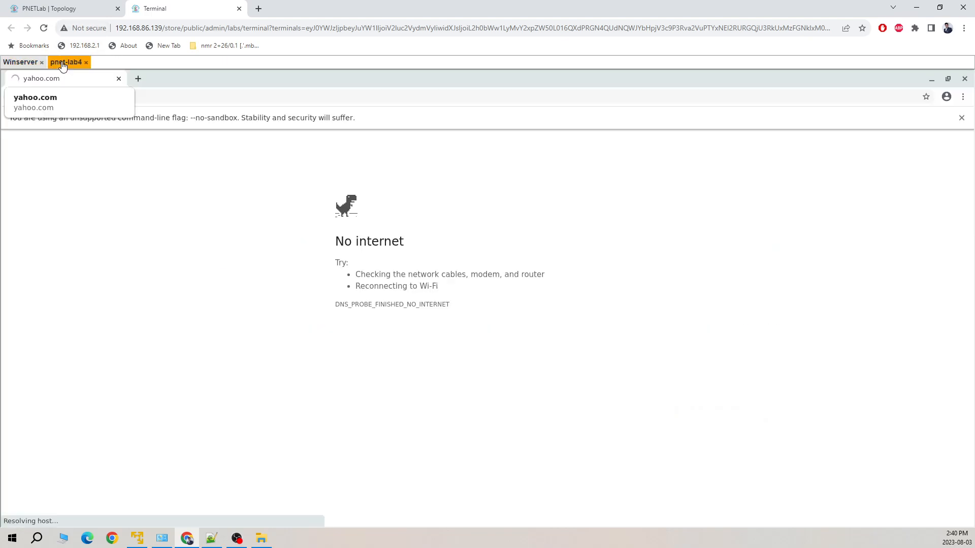
Open Forwarding Rules under Assigned Services > NGFW (Firewall) in the Configuration Tree
{"action": "left_click", "coordinate": [20, 62]}
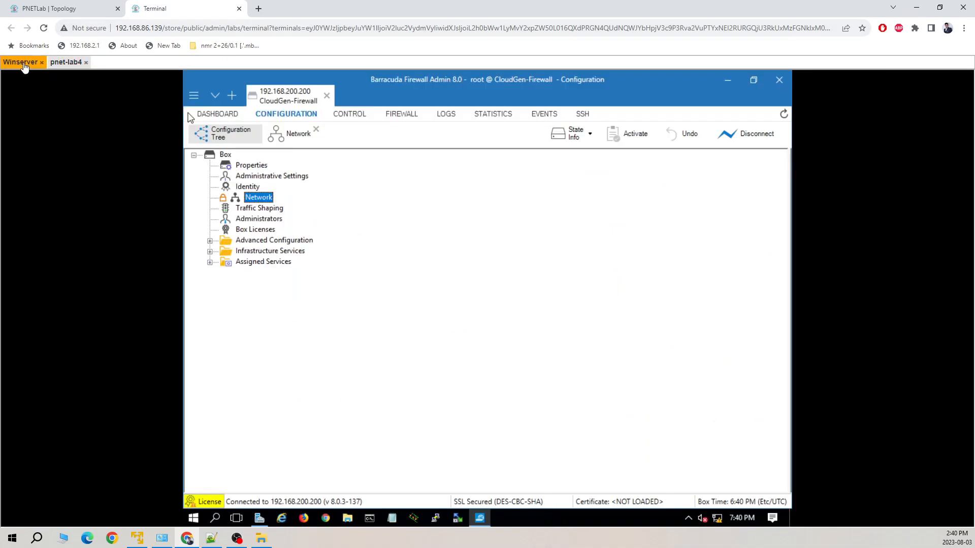
{"action": "left_click", "coordinate": [210, 263]}
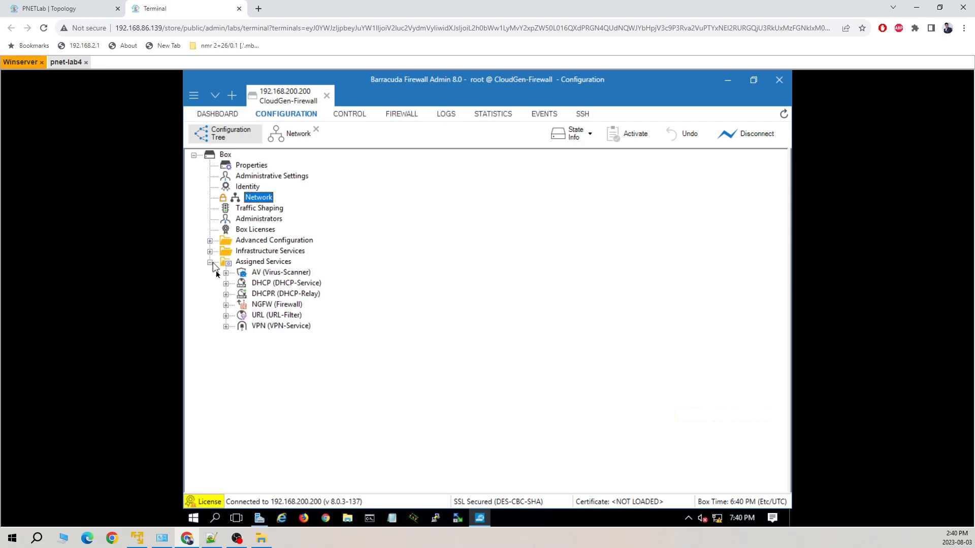
{"action": "left_click", "coordinate": [226, 305]}
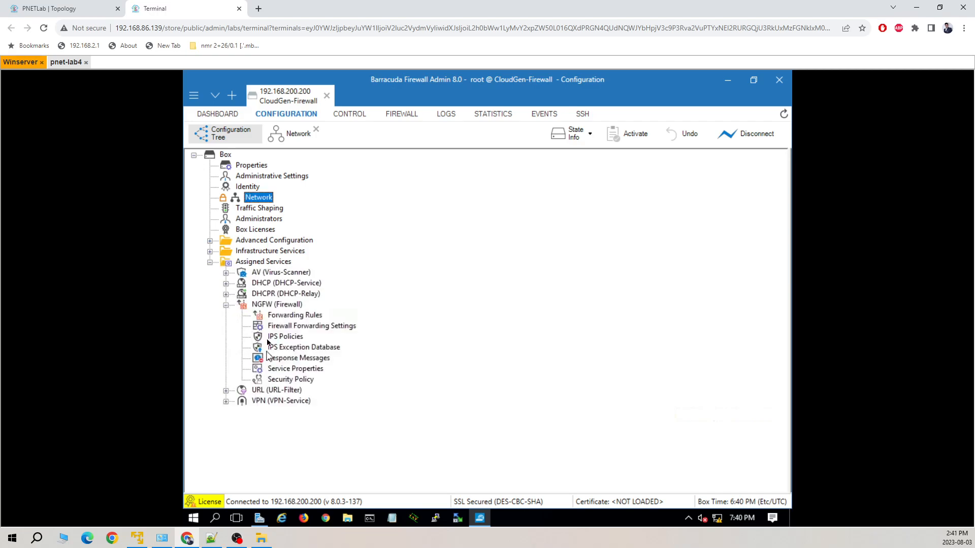
{"action": "double_click", "coordinate": [287, 316]}
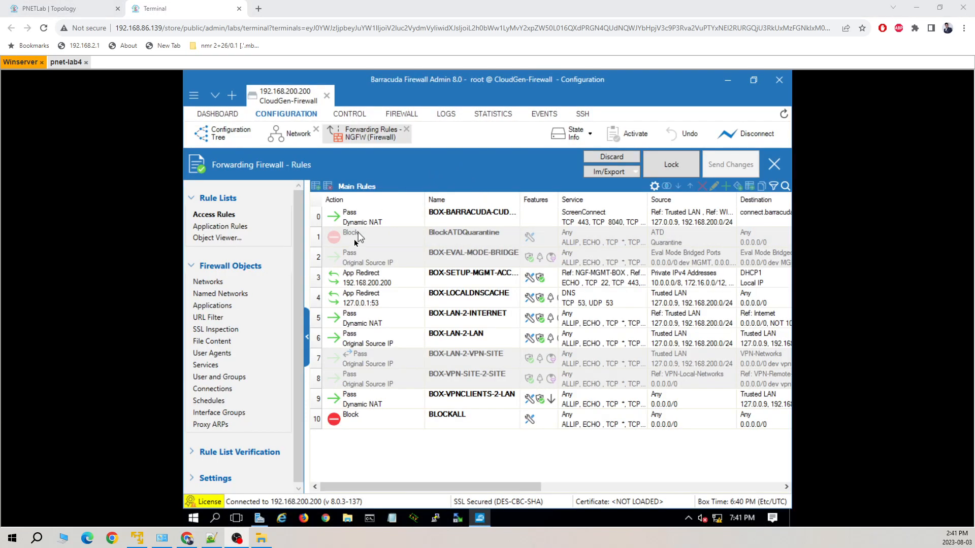
Lock the rule set and delete forwarding rules 0–9, leaving only BLOCKALL
{"action": "left_click", "coordinate": [318, 220]}
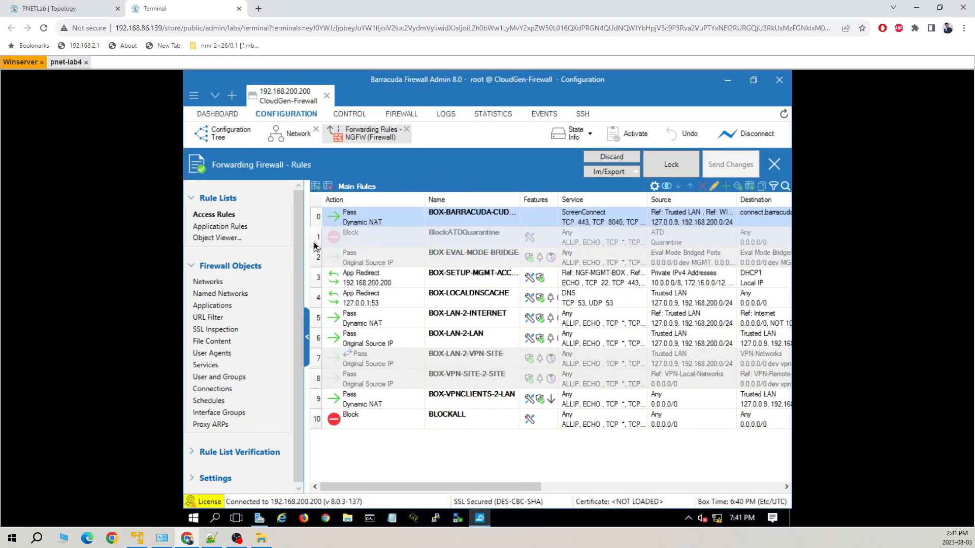
{"action": "left_click_drag", "start_coordinate": [315, 240], "coordinate": [319, 402]}
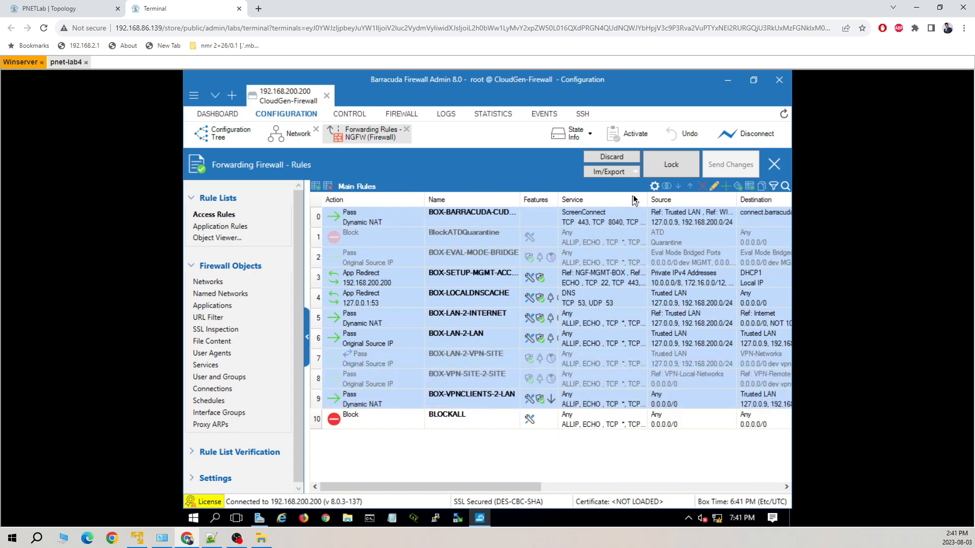
{"action": "left_click", "coordinate": [672, 172]}
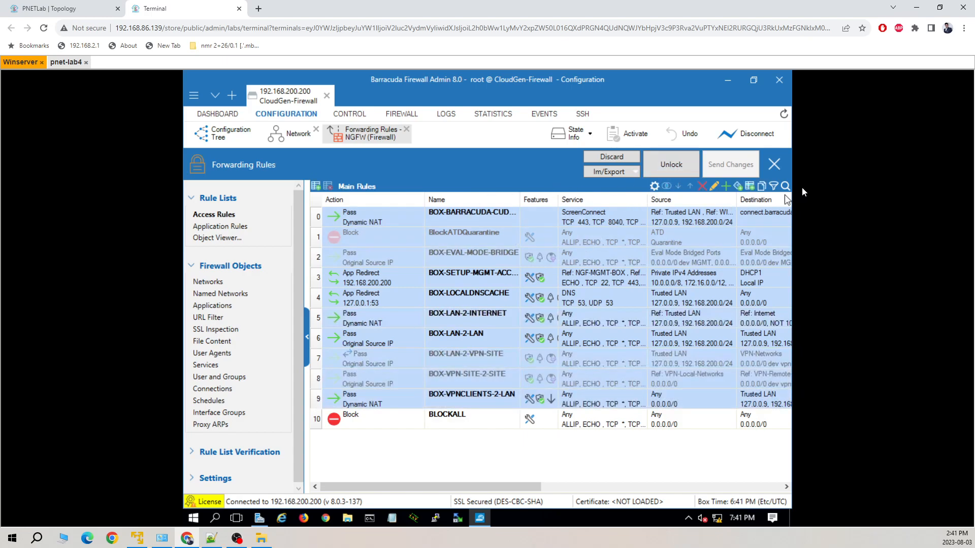
{"action": "left_click", "coordinate": [703, 186]}
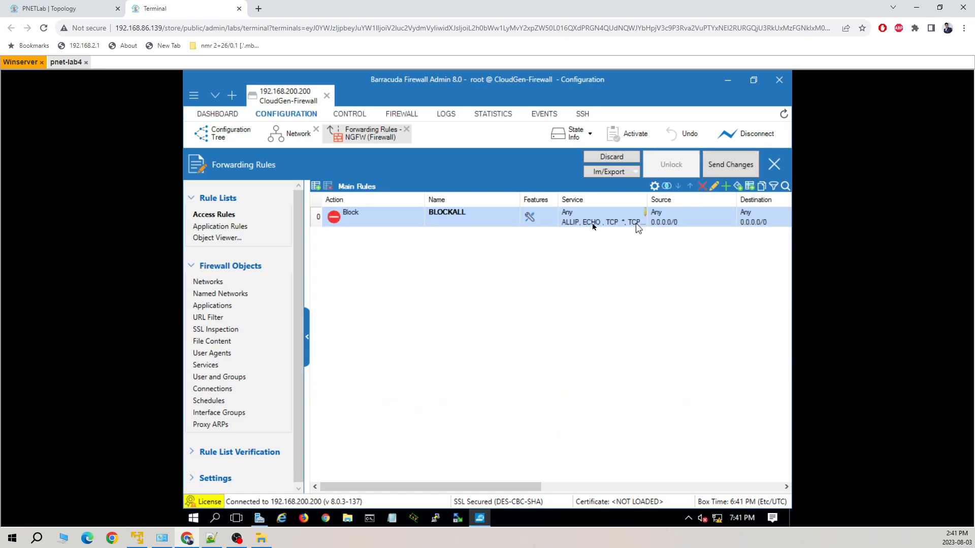
Send the rule deletions and activate them with Activate (Keep Locks)
{"action": "left_click", "coordinate": [629, 133]}
{"action": "left_click", "coordinate": [481, 310]}
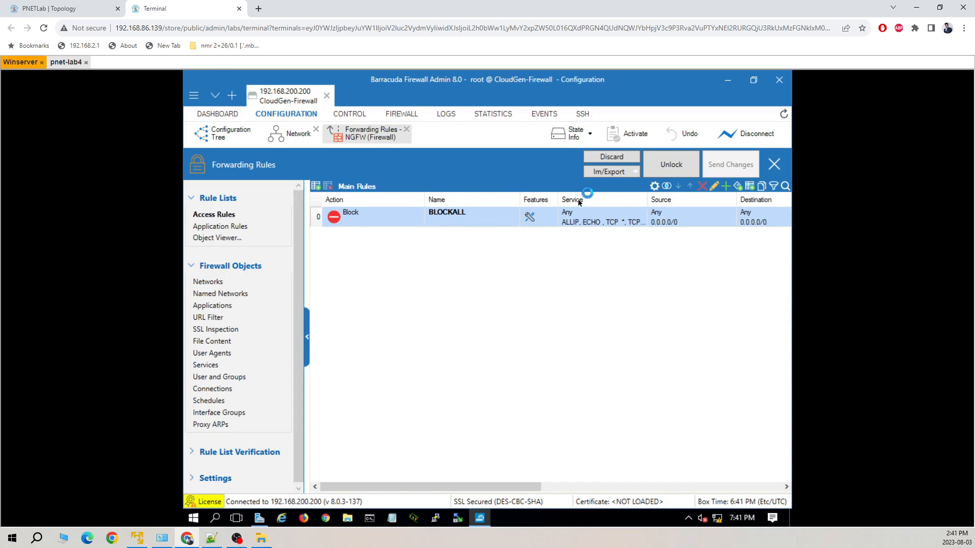
{"action": "left_click", "coordinate": [213, 239]}
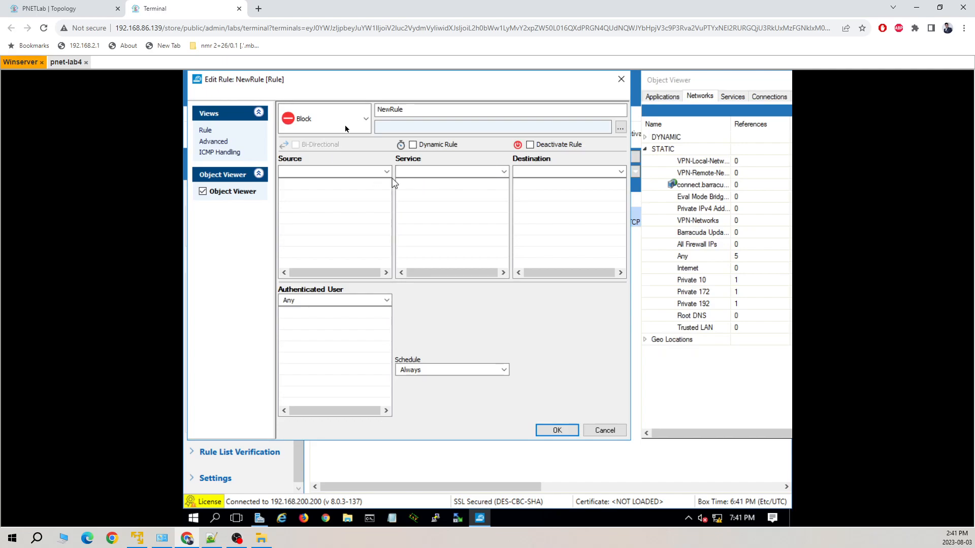
Make NewRule a Pass rule with Any source, service and destination, using Dynamic NAT
{"action": "left_click", "coordinate": [346, 123]}
{"action": "left_click", "coordinate": [309, 176]}
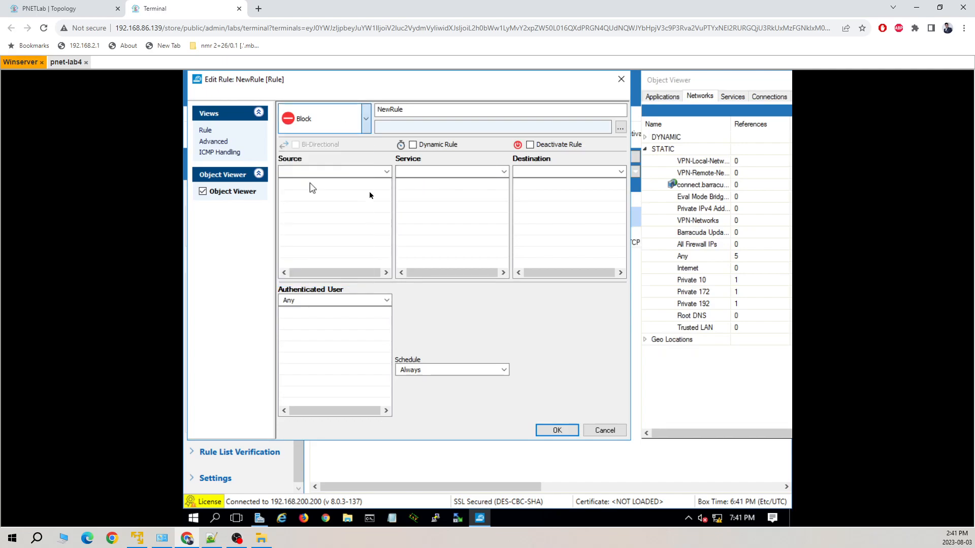
{"action": "left_click", "coordinate": [334, 171]}
{"action": "left_click", "coordinate": [329, 202]}
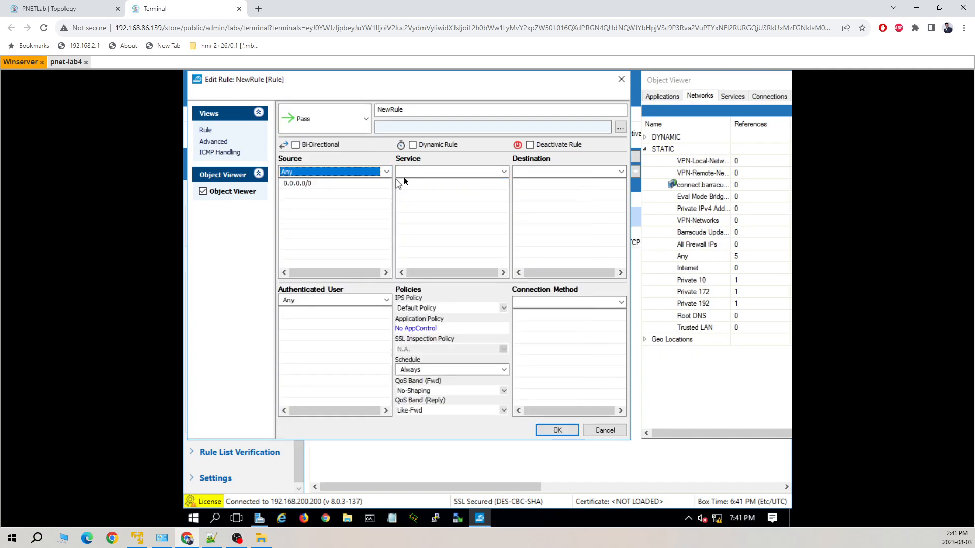
{"action": "left_click", "coordinate": [428, 172]}
{"action": "left_click", "coordinate": [431, 196]}
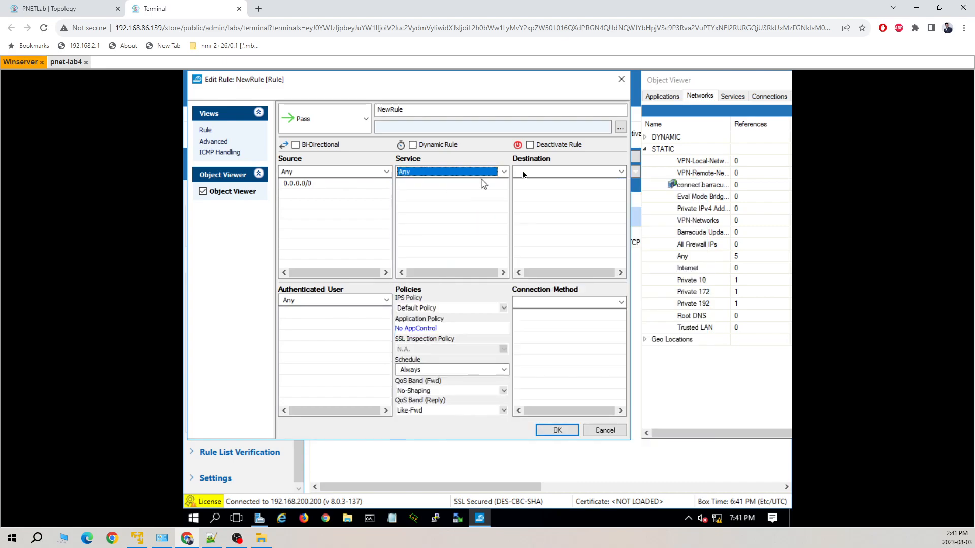
{"action": "left_click", "coordinate": [564, 171]}
{"action": "left_click", "coordinate": [536, 204]}
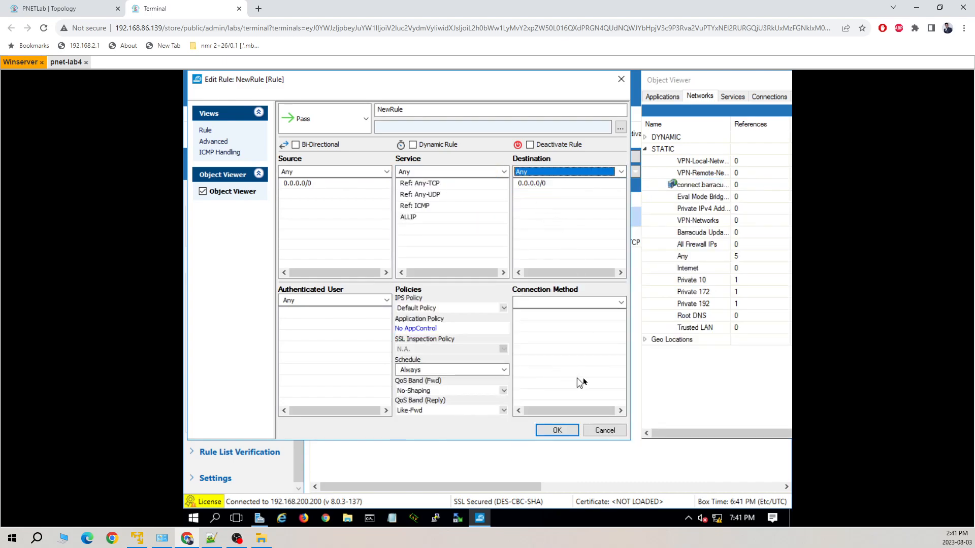
{"action": "left_click", "coordinate": [571, 305]}
{"action": "left_click", "coordinate": [554, 328]}
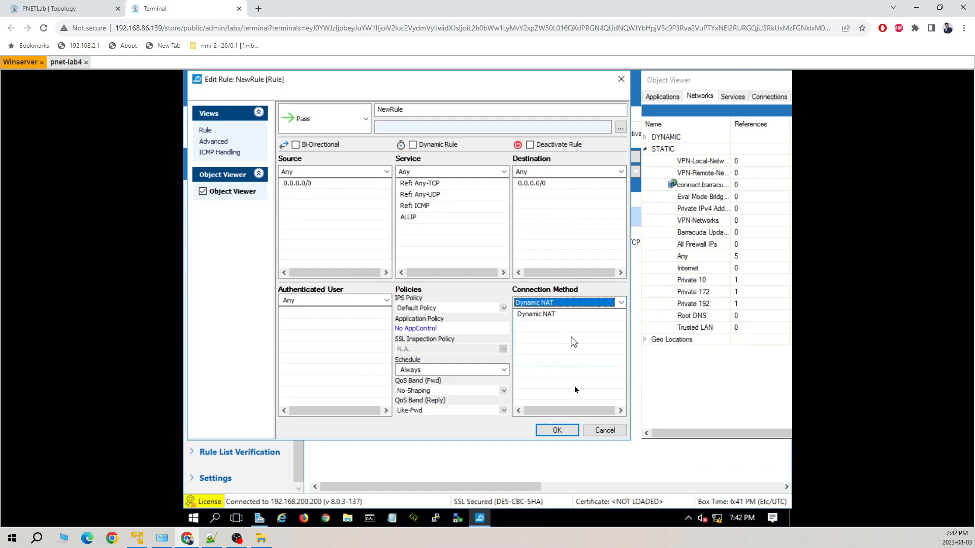
Save NewRule above BLOCKALL, then send and activate the changes, keeping locks
{"action": "left_click", "coordinate": [557, 430]}
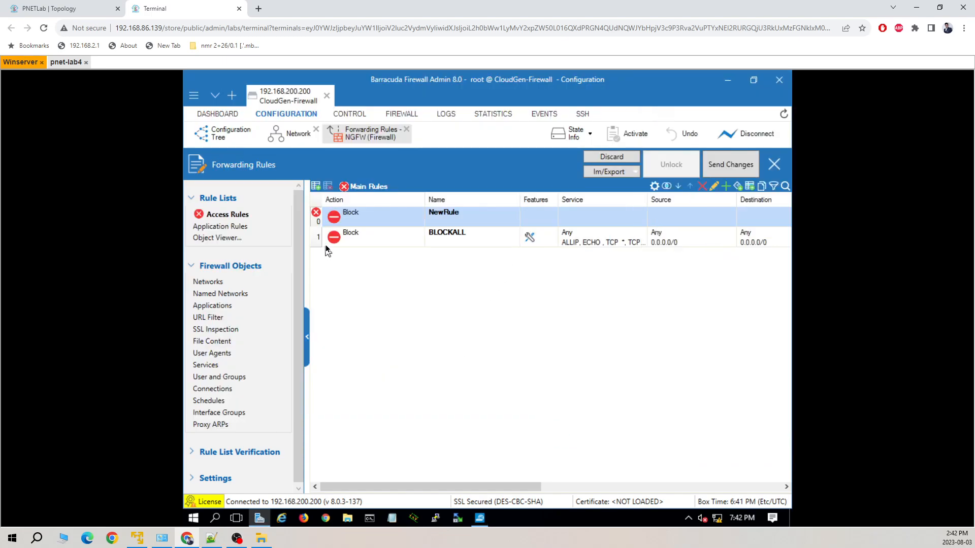
{"action": "left_click", "coordinate": [730, 166]}
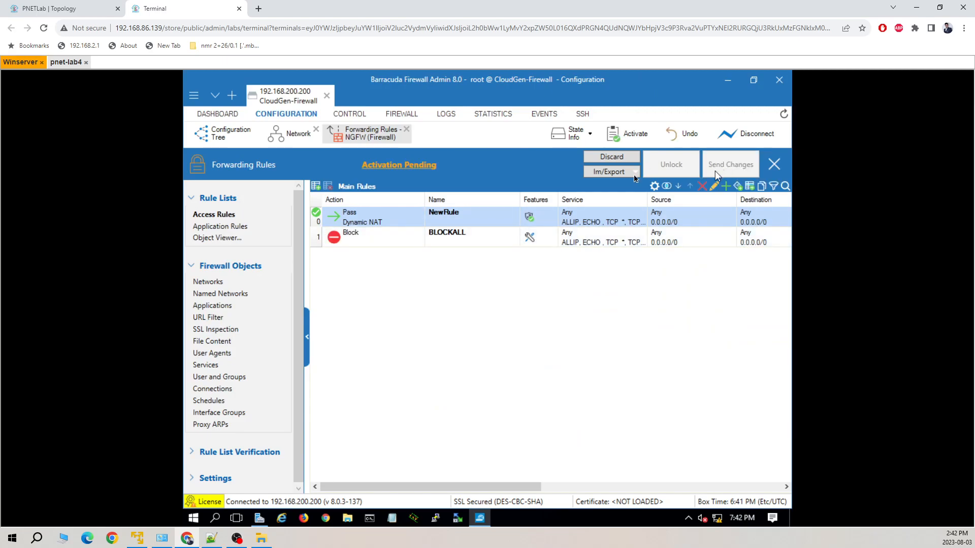
{"action": "left_click", "coordinate": [629, 135]}
{"action": "left_click", "coordinate": [495, 311]}
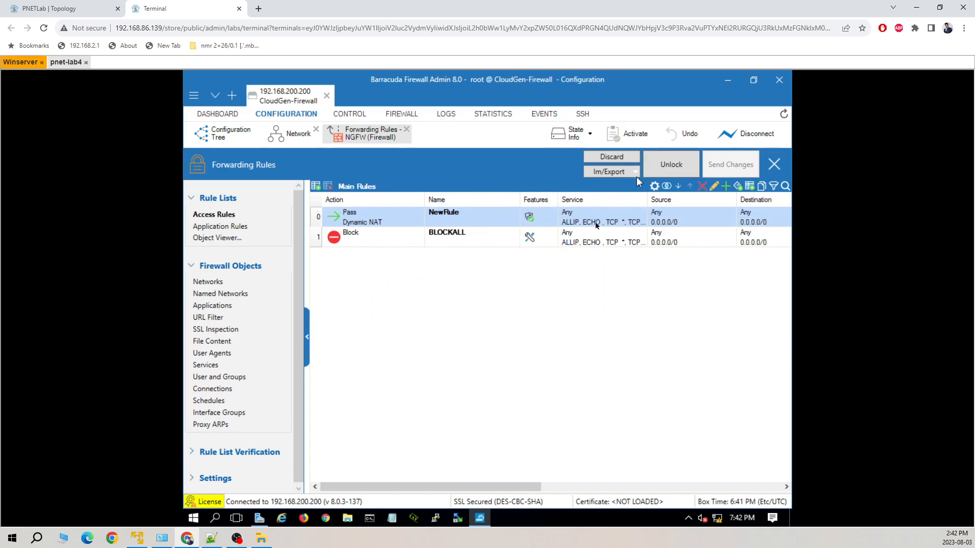
Reload yahoo.com in the pnet-lab4 client's Chrome to confirm the Yahoo homepage loads, then return to the firewall admin
{"action": "left_click", "coordinate": [64, 64]}
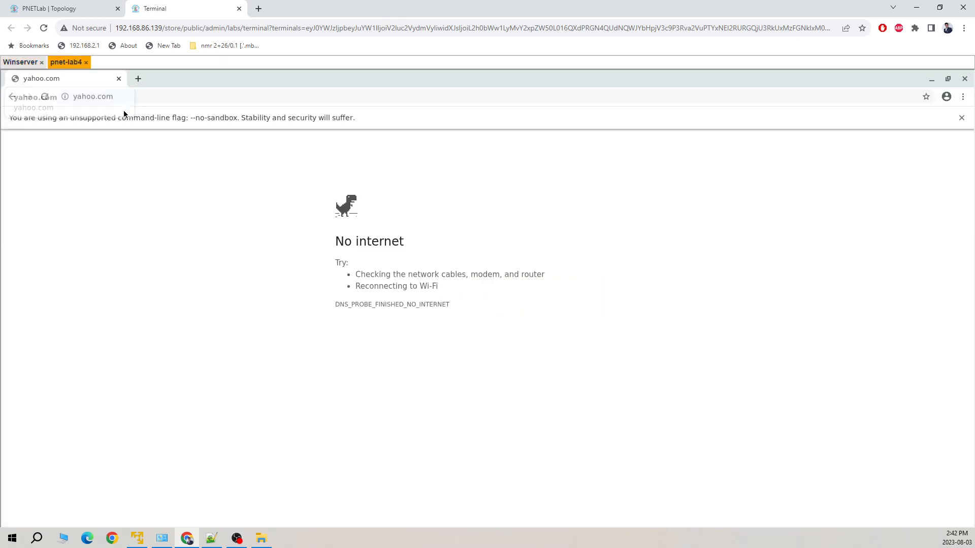
{"action": "left_click", "coordinate": [46, 97]}
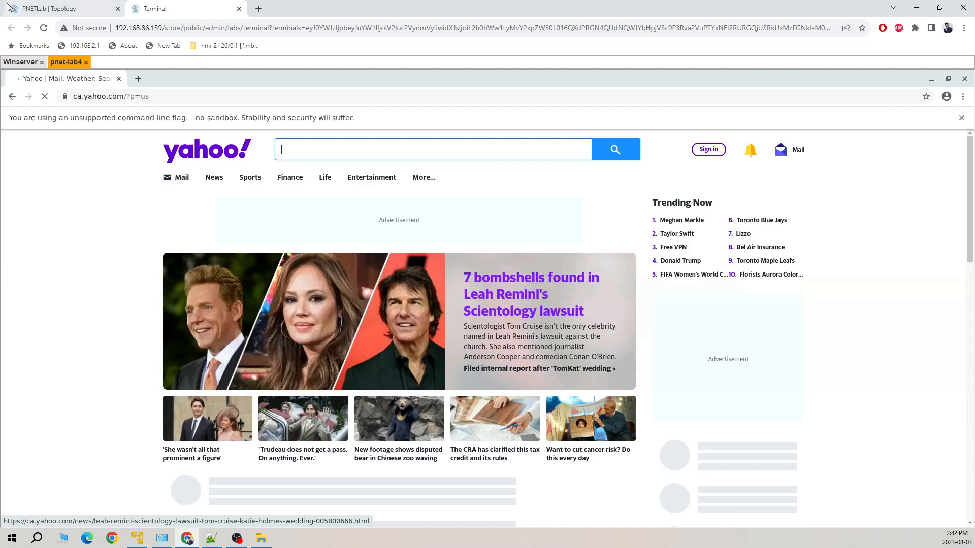
{"action": "left_click", "coordinate": [26, 64]}
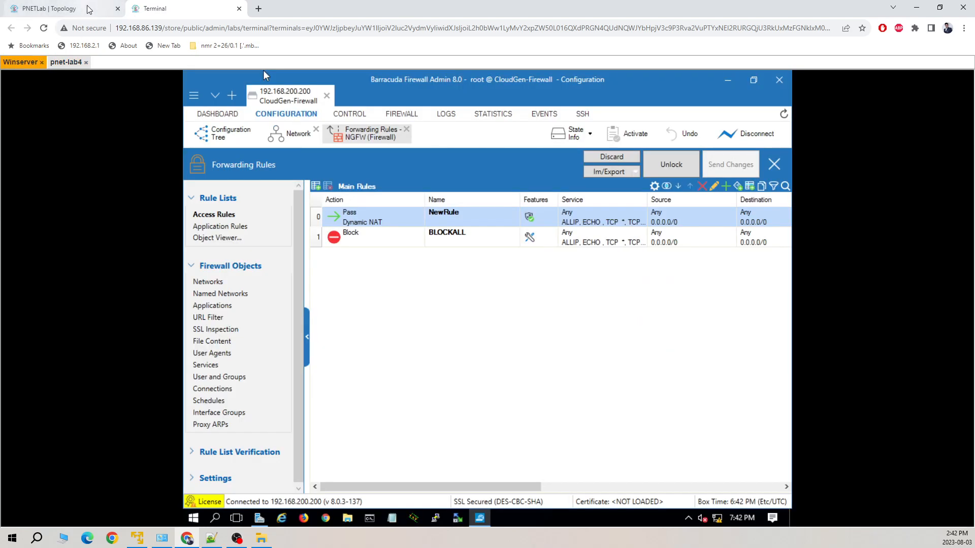
{"action": "left_click", "coordinate": [70, 63]}
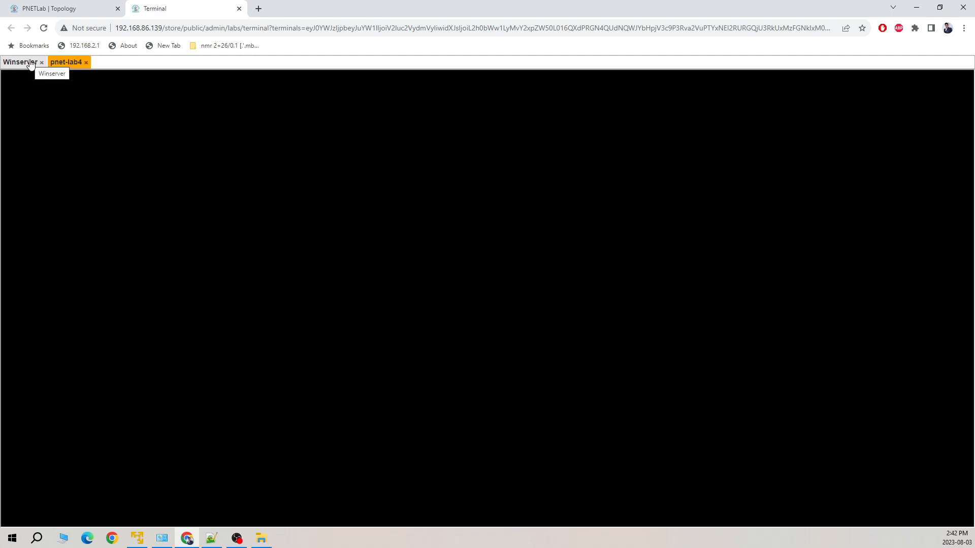
{"action": "left_click", "coordinate": [31, 62]}
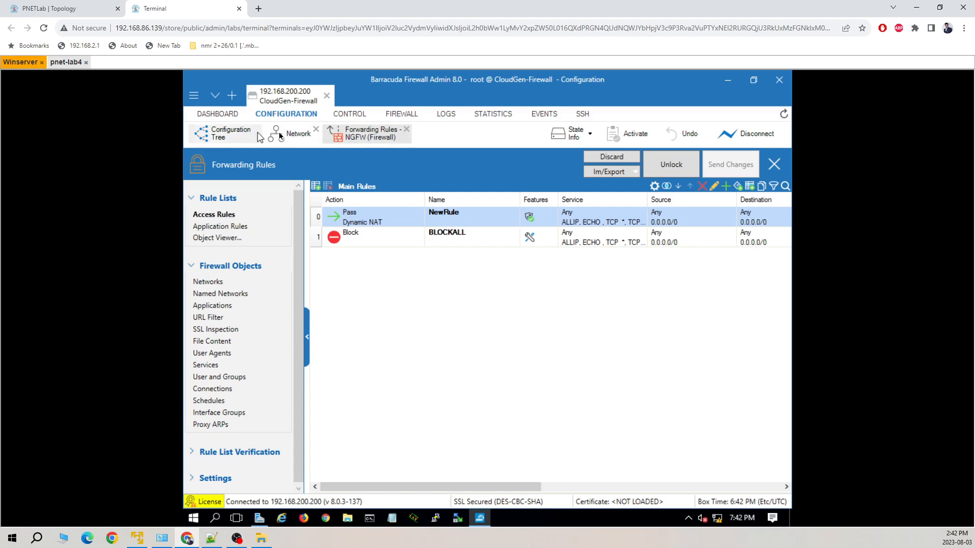
Reopen NewRule, enable Application Control, and save the rule
{"action": "double_click", "coordinate": [318, 214]}
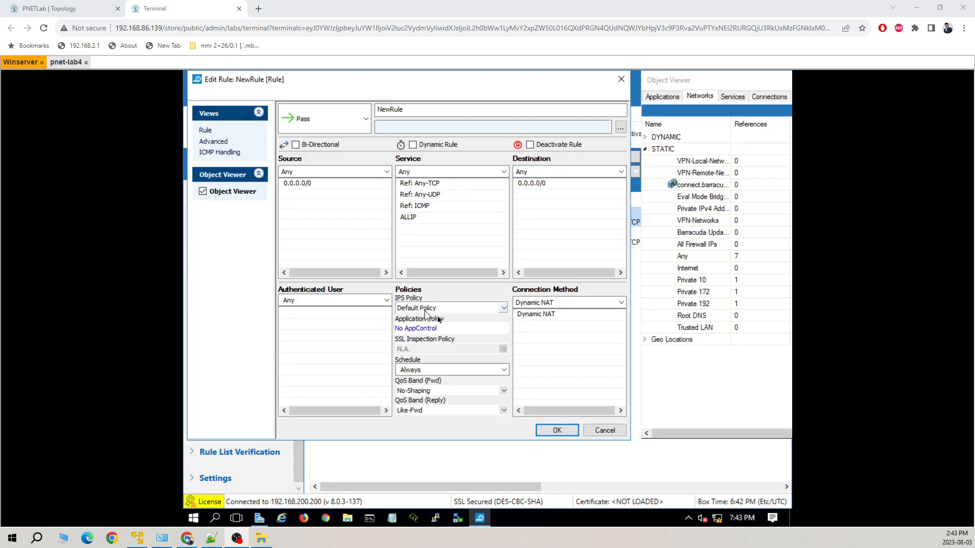
{"action": "left_click", "coordinate": [431, 329]}
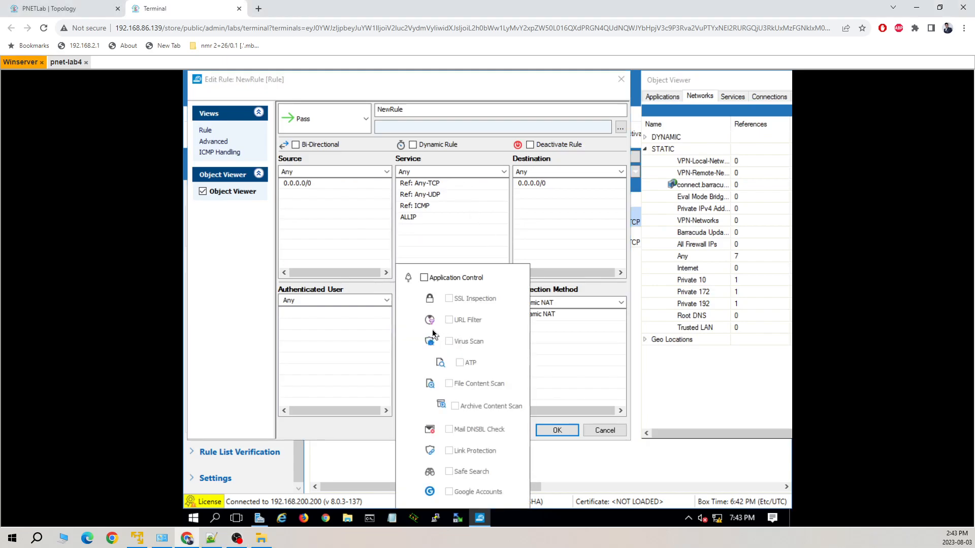
{"action": "left_click", "coordinate": [424, 279]}
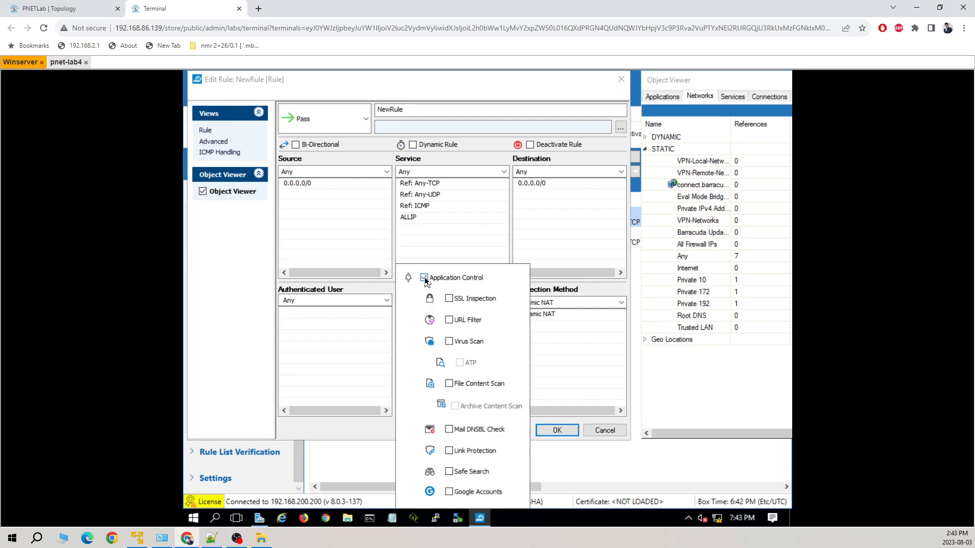
{"action": "left_click", "coordinate": [565, 435]}
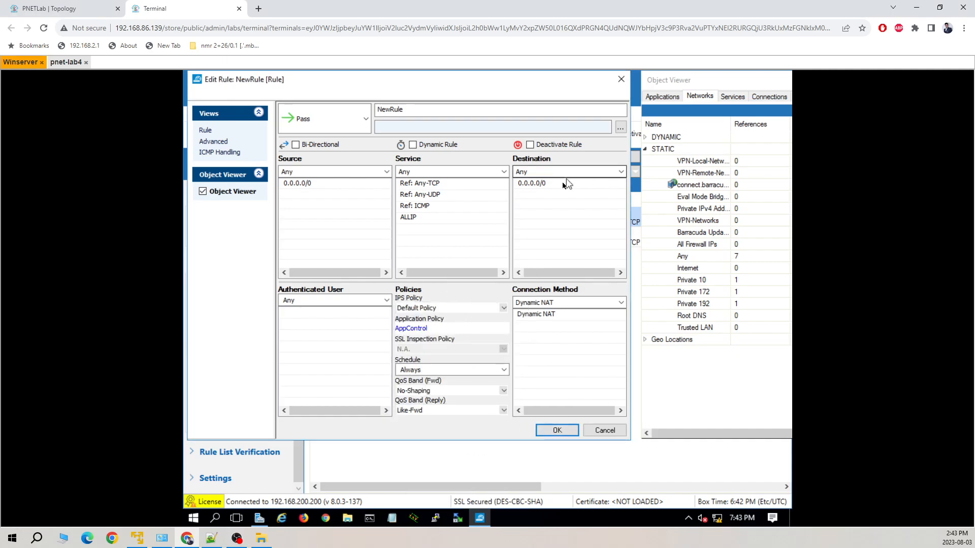
{"action": "left_click", "coordinate": [560, 431]}
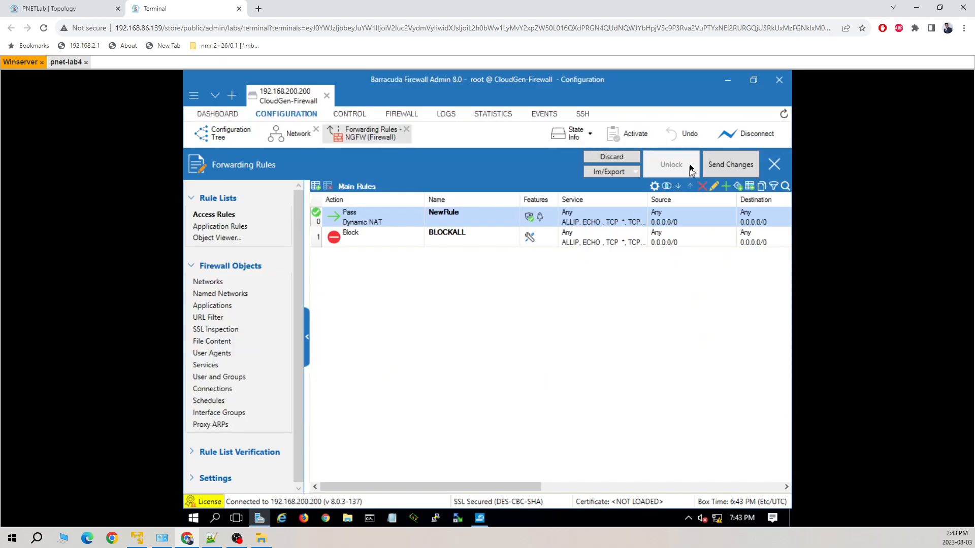
Send and activate the forwarding rule changes, keeping locks
{"action": "left_click", "coordinate": [731, 167]}
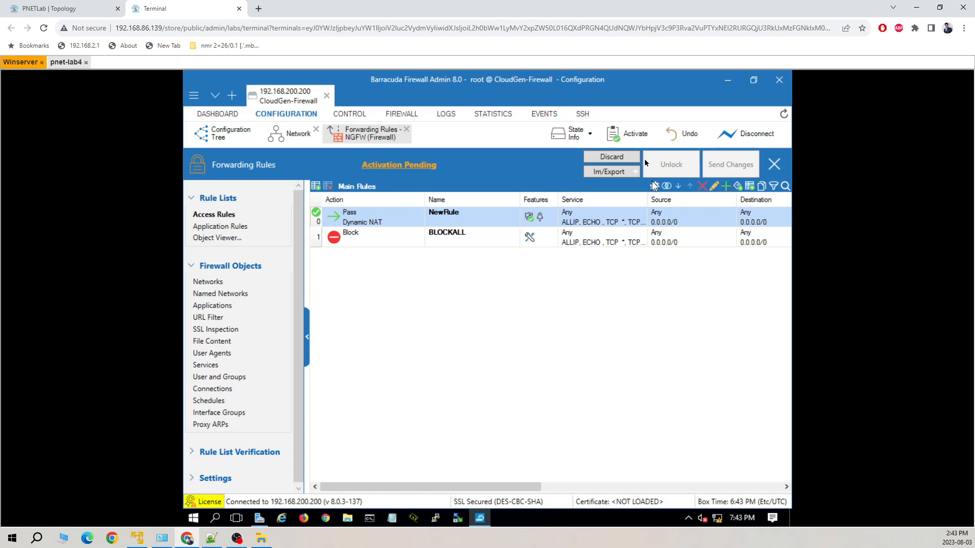
{"action": "left_click", "coordinate": [624, 139]}
{"action": "left_click", "coordinate": [487, 308]}
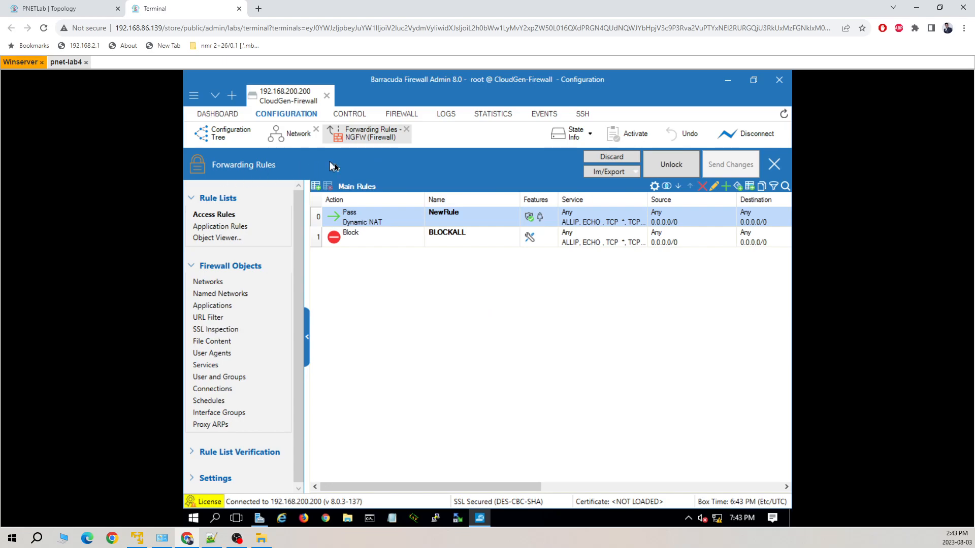
{"action": "left_click", "coordinate": [214, 135]}
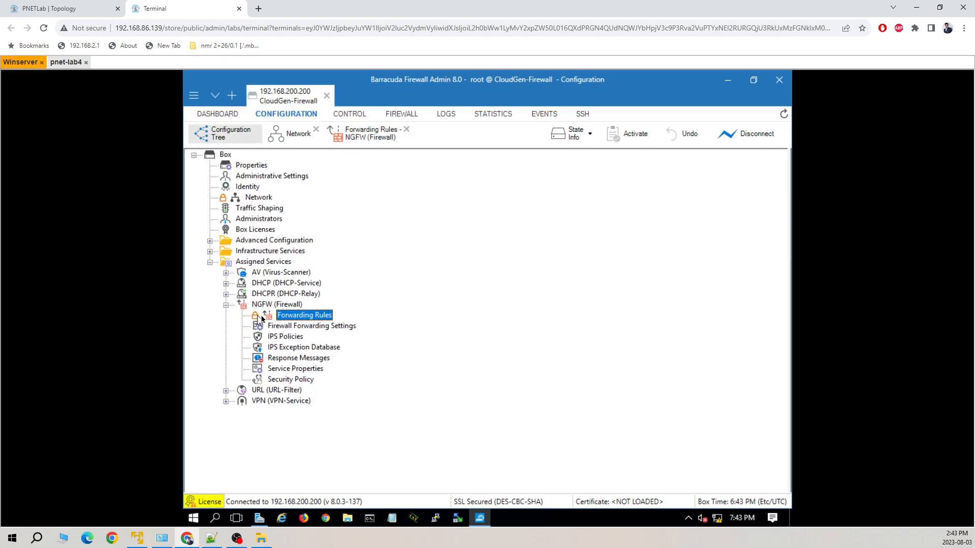
Lock the Security Policy, enable SSL Inspection and turn off CRL checks
{"action": "left_click", "coordinate": [265, 381]}
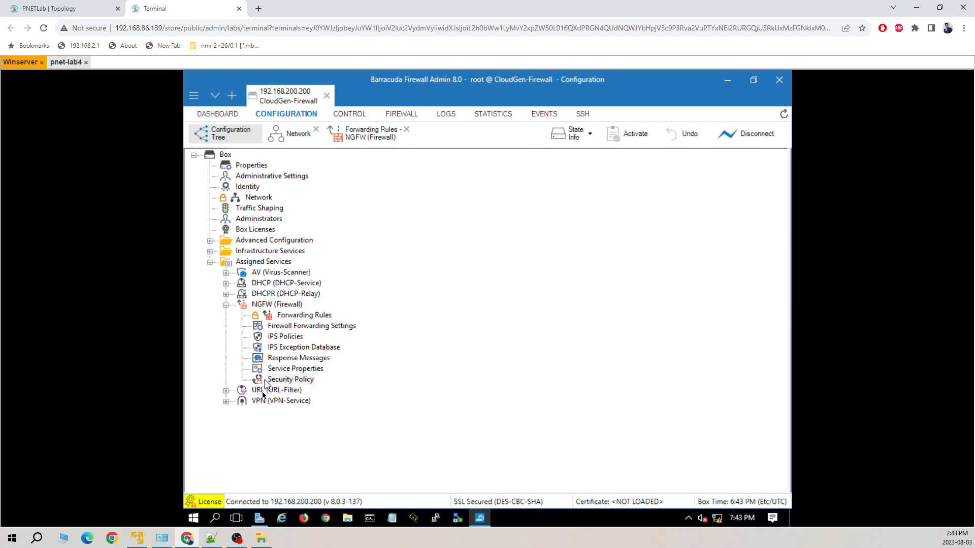
{"action": "double_click", "coordinate": [284, 380]}
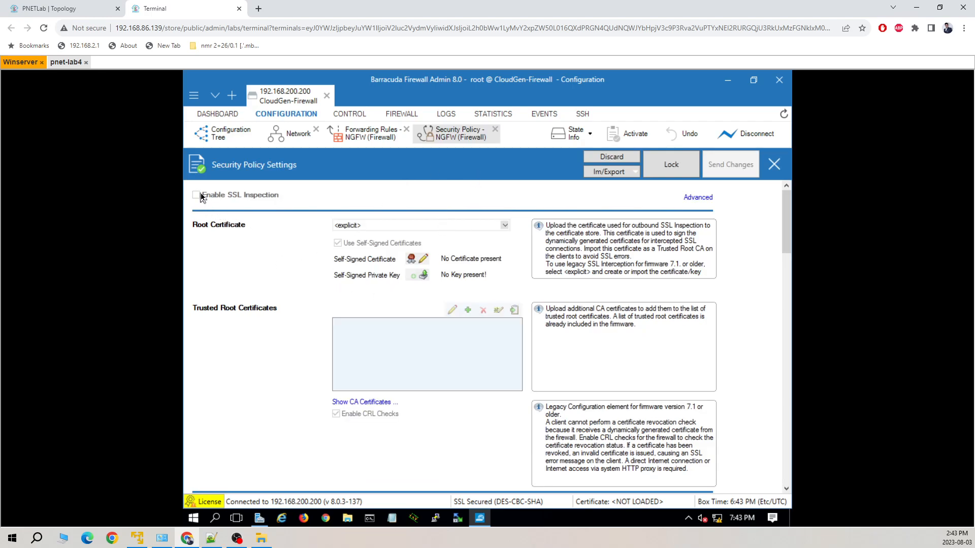
{"action": "left_click", "coordinate": [670, 164]}
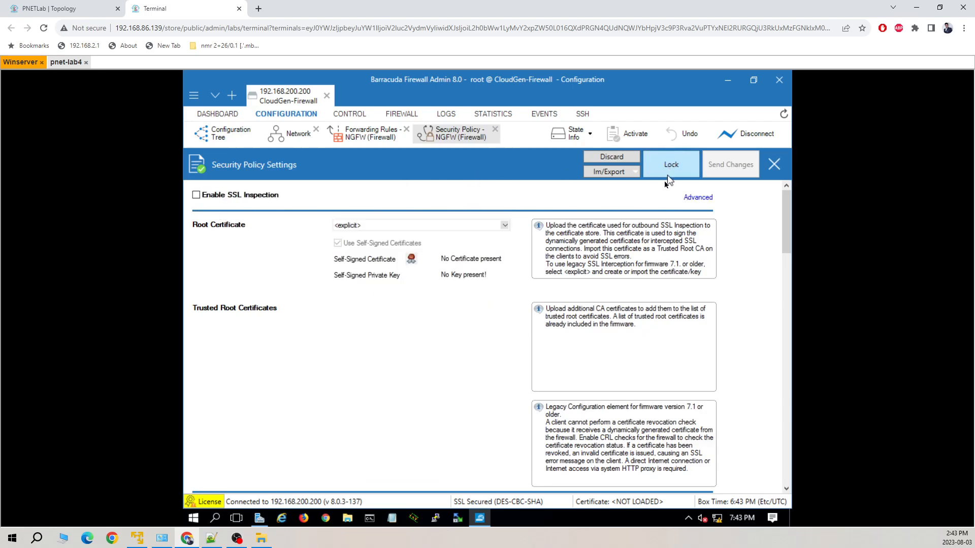
{"action": "left_click", "coordinate": [199, 197]}
{"action": "left_click", "coordinate": [614, 332]}
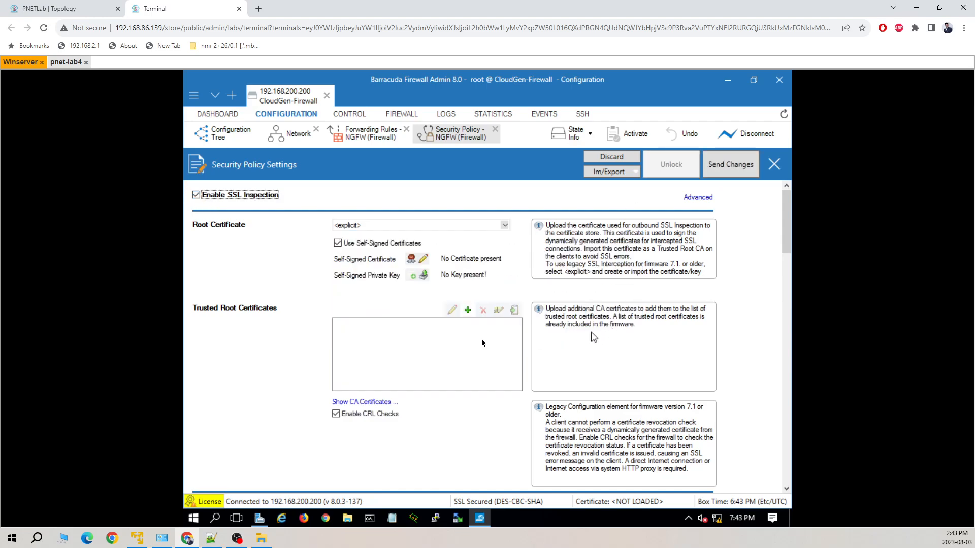
{"action": "left_click", "coordinate": [467, 310]}
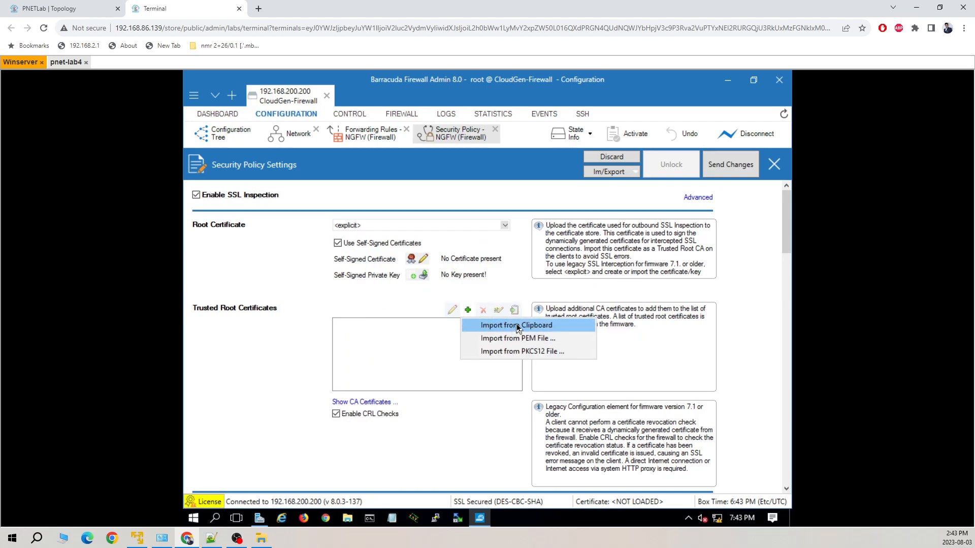
{"action": "left_click", "coordinate": [495, 421]}
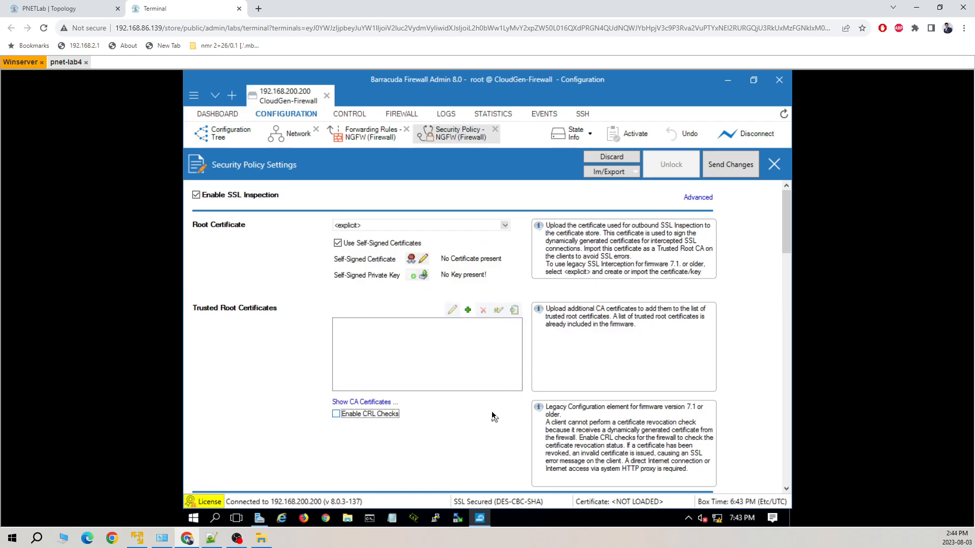
Enable the URL Filter, then send and activate the Security Policy changes, keeping locks
{"action": "scroll", "coordinate": [494, 417], "scroll_direction": "down", "scroll_amount": 3}
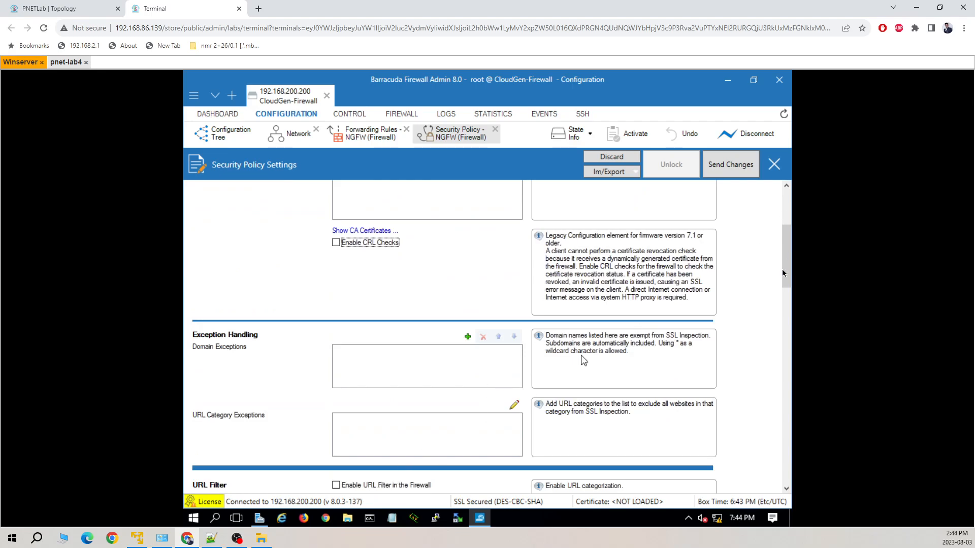
{"action": "left_click_drag", "start_coordinate": [784, 273], "coordinate": [784, 304]}
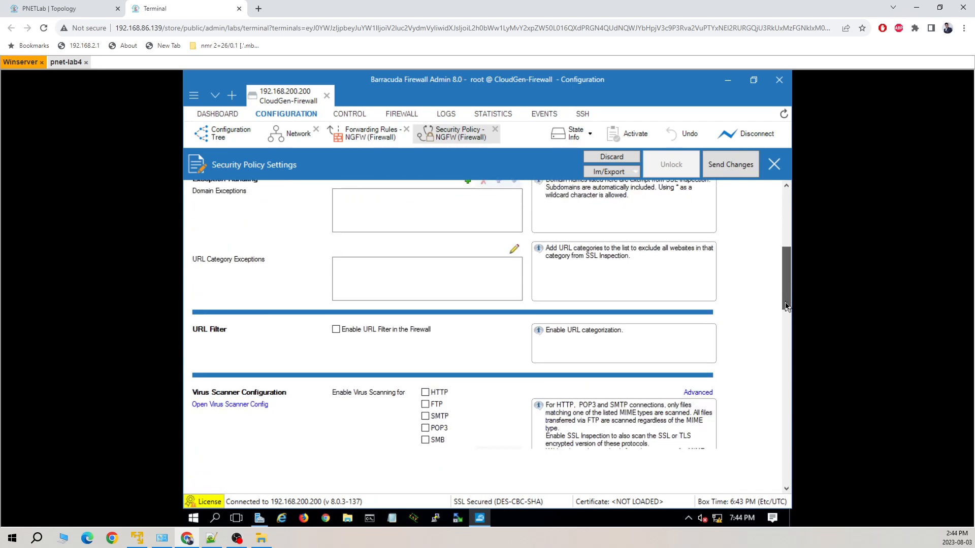
{"action": "left_click", "coordinate": [336, 330]}
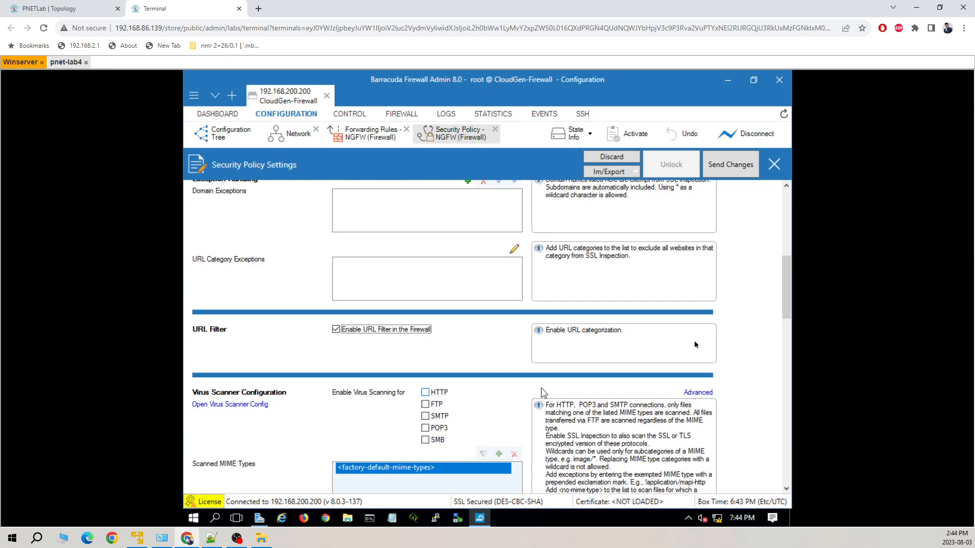
{"action": "left_click_drag", "start_coordinate": [788, 288], "coordinate": [780, 306]}
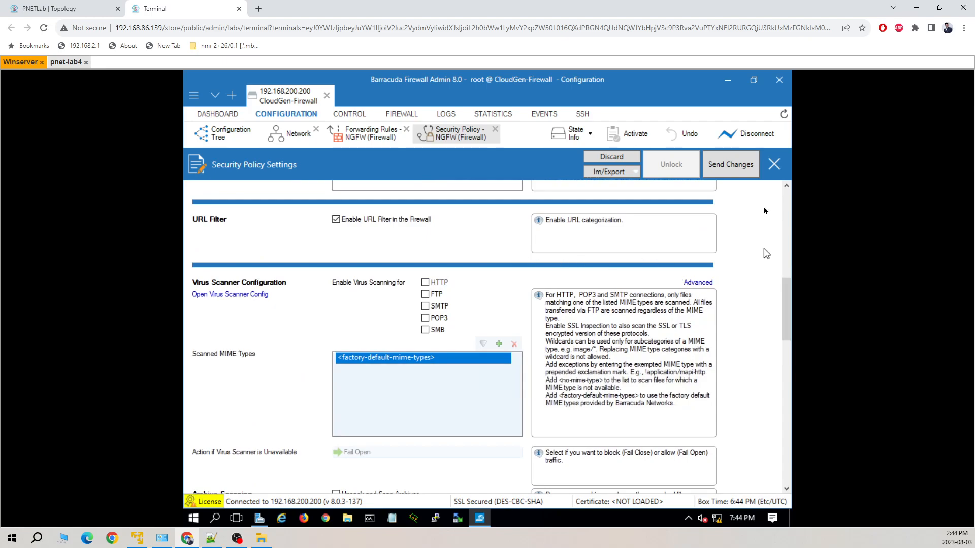
{"action": "left_click", "coordinate": [724, 164]}
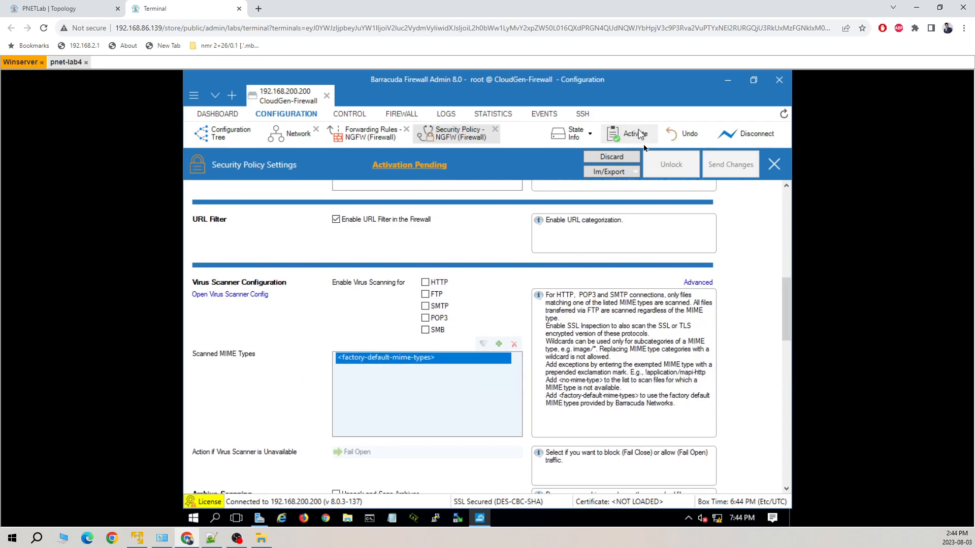
{"action": "left_click", "coordinate": [632, 134]}
{"action": "left_click", "coordinate": [486, 310]}
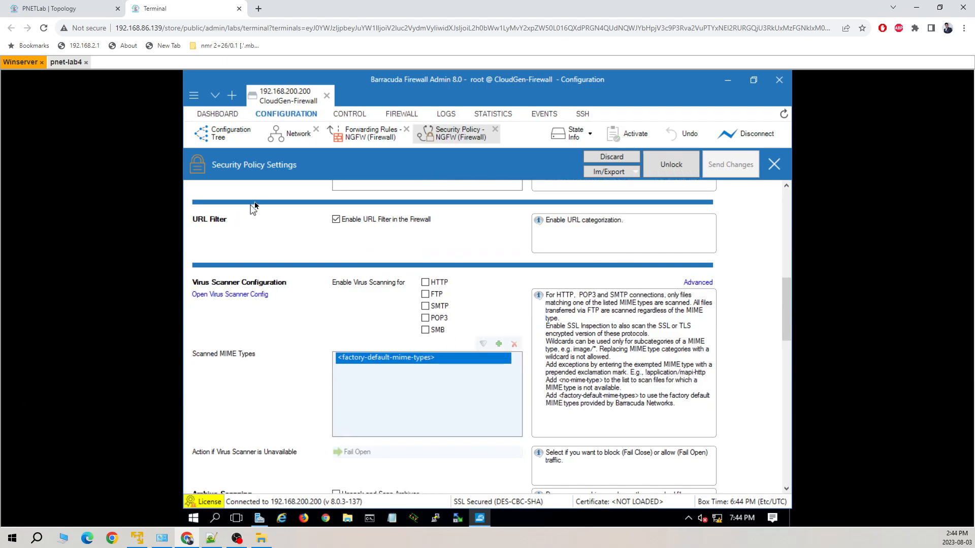
{"action": "left_click", "coordinate": [381, 134]}
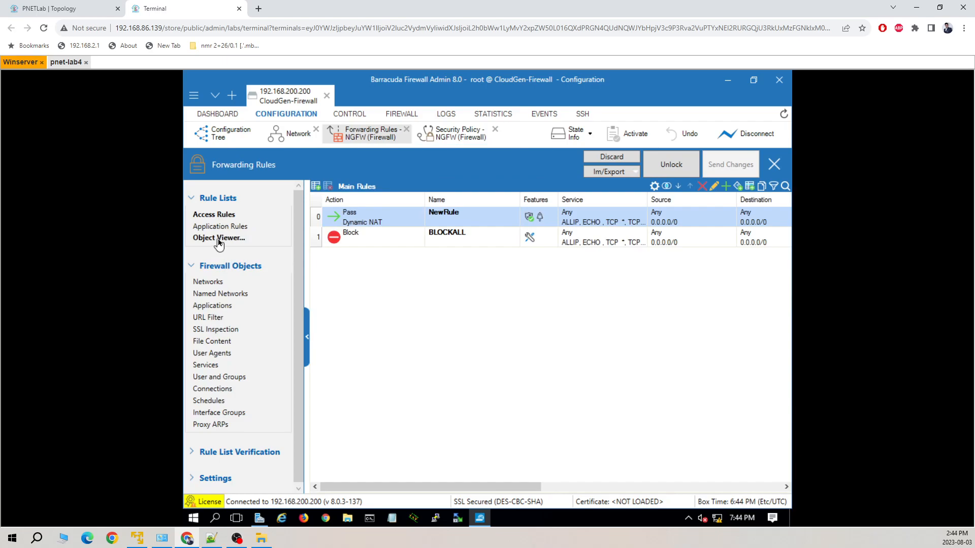
Create a new URL Filter Policy Object named secure-IT
{"action": "left_click", "coordinate": [214, 317]}
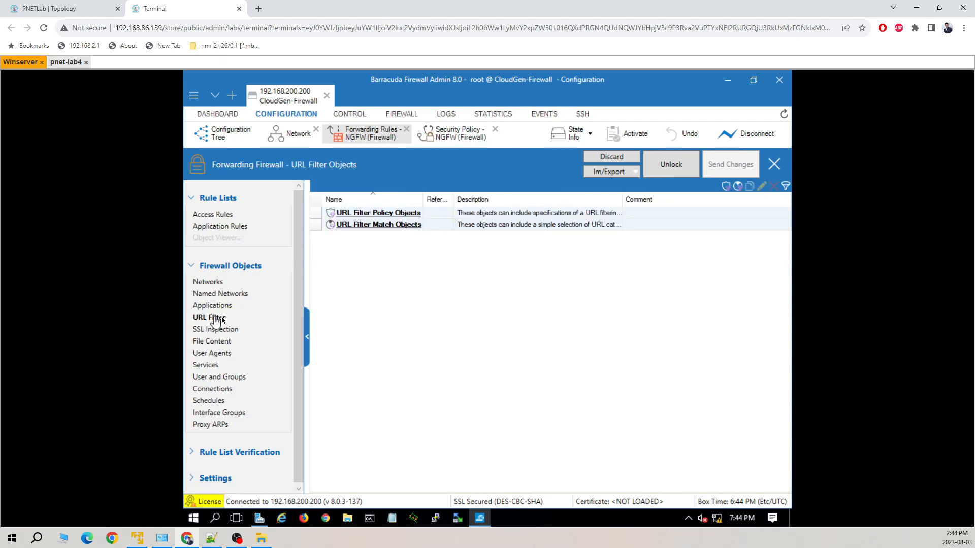
{"action": "right_click", "coordinate": [383, 247]}
{"action": "mouse_move", "coordinate": [406, 254]}
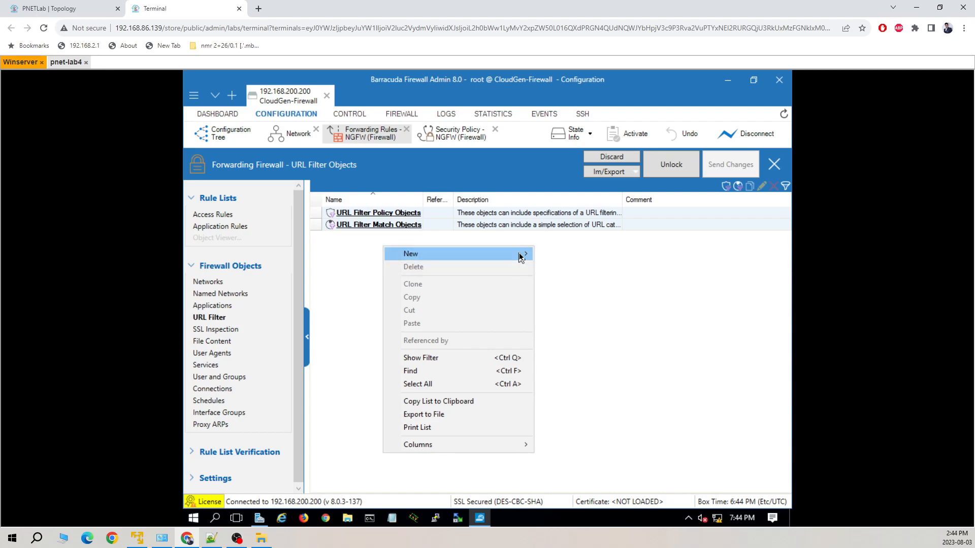
{"action": "mouse_move", "coordinate": [524, 256]}
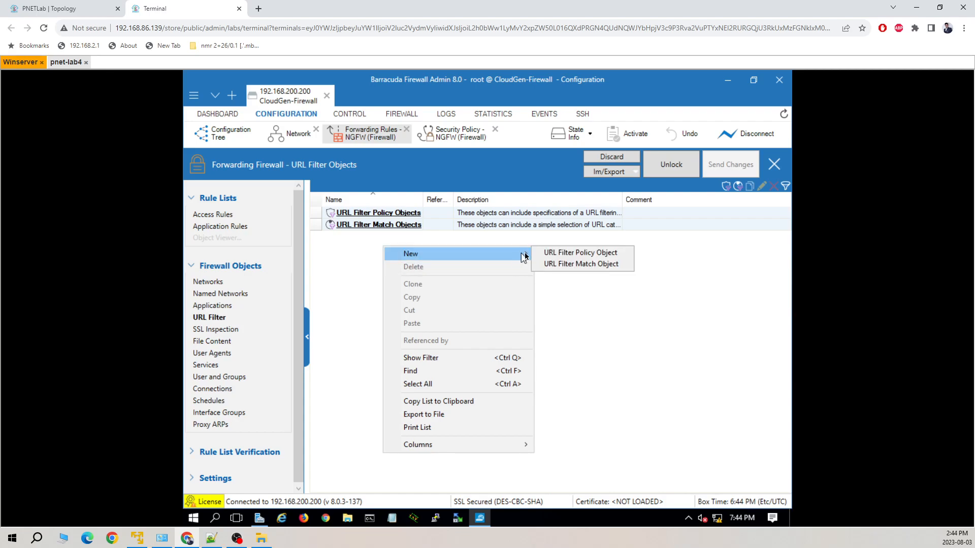
{"action": "left_click", "coordinate": [566, 254]}
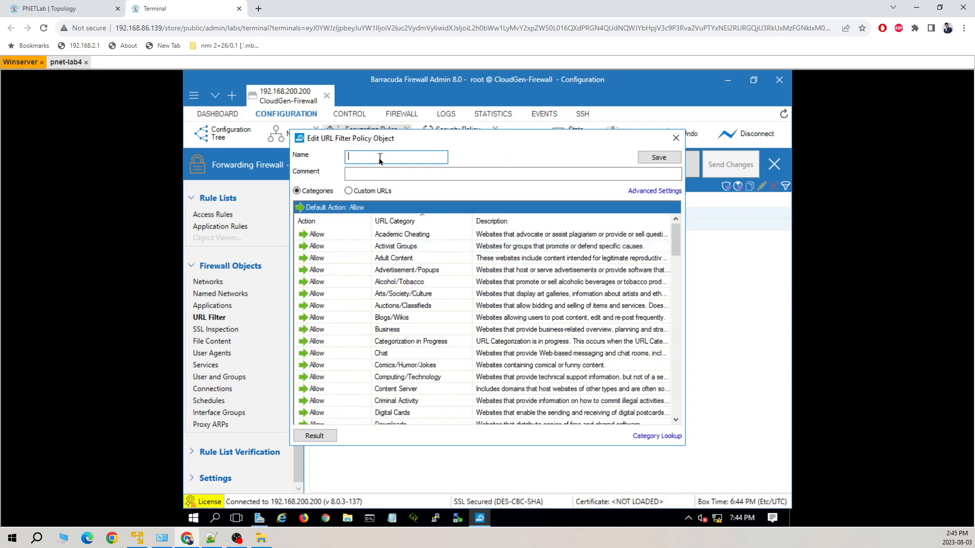
{"action": "type", "text": "secure-IT"}
{"action": "scroll", "coordinate": [424, 255], "scroll_direction": "down", "scroll_amount": 4}
{"action": "scroll", "coordinate": [422, 254], "scroll_direction": "up", "scroll_amount": 4}
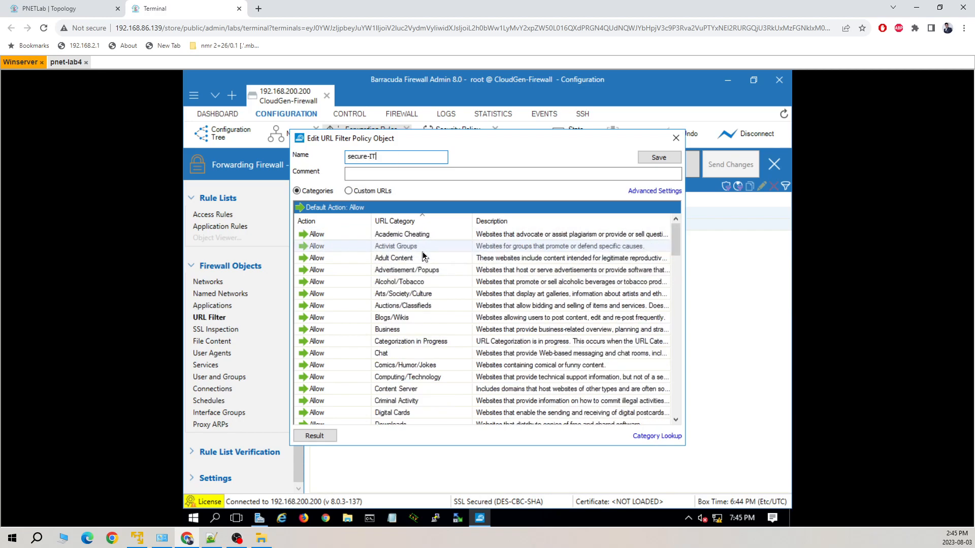
Set the Nudity and News categories to Block, leaving the other categories on Allow
{"action": "left_click", "coordinate": [350, 237]}
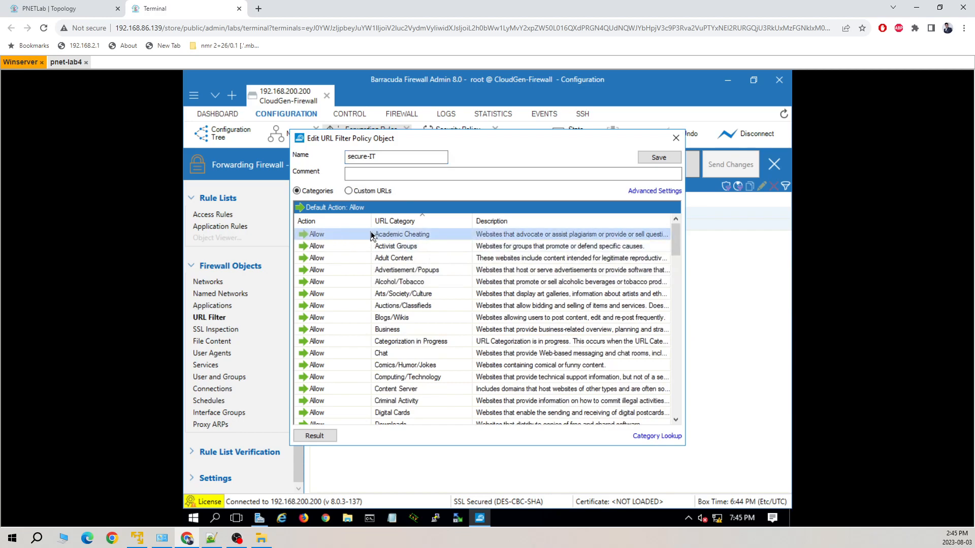
{"action": "left_click", "coordinate": [363, 234]}
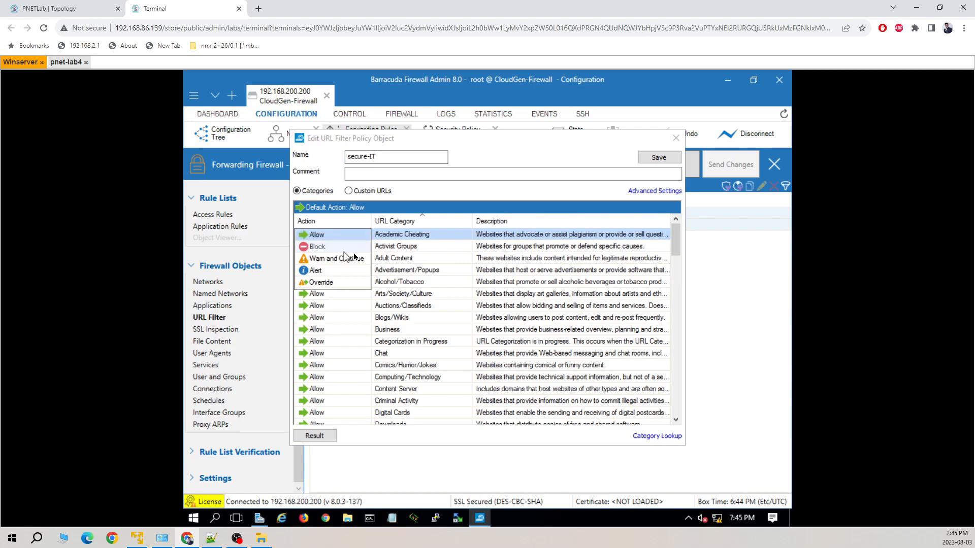
{"action": "left_click", "coordinate": [456, 191]}
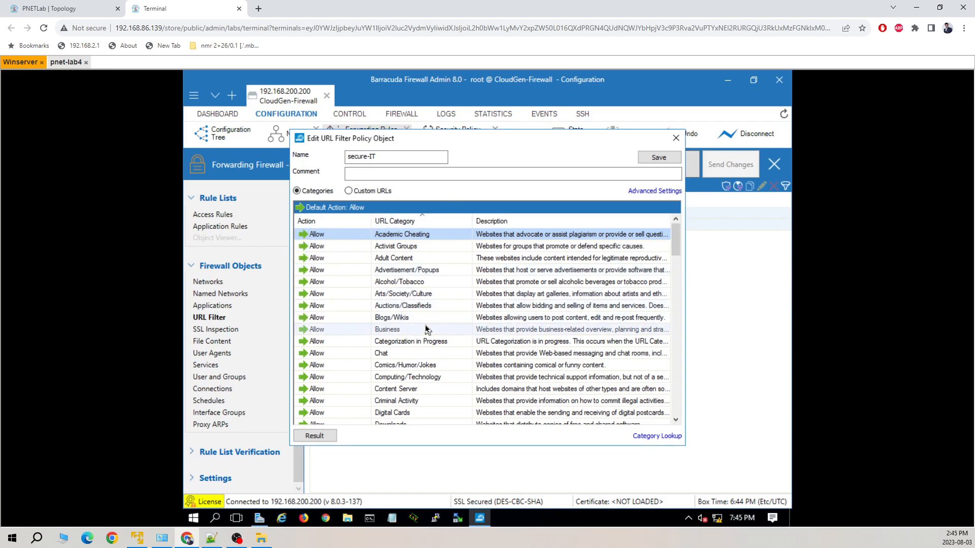
{"action": "scroll", "coordinate": [426, 330], "scroll_direction": "down", "scroll_amount": 2}
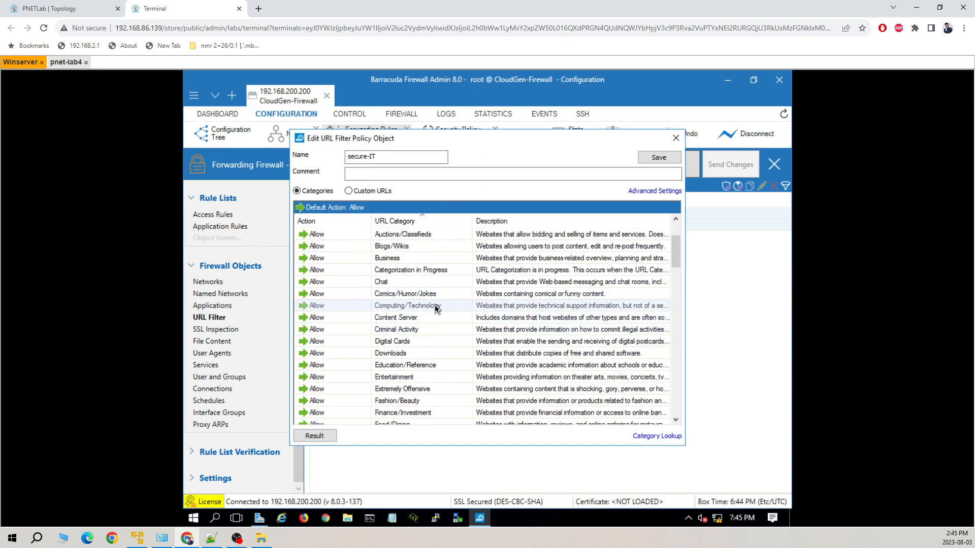
{"action": "scroll", "coordinate": [433, 314], "scroll_direction": "down", "scroll_amount": 2}
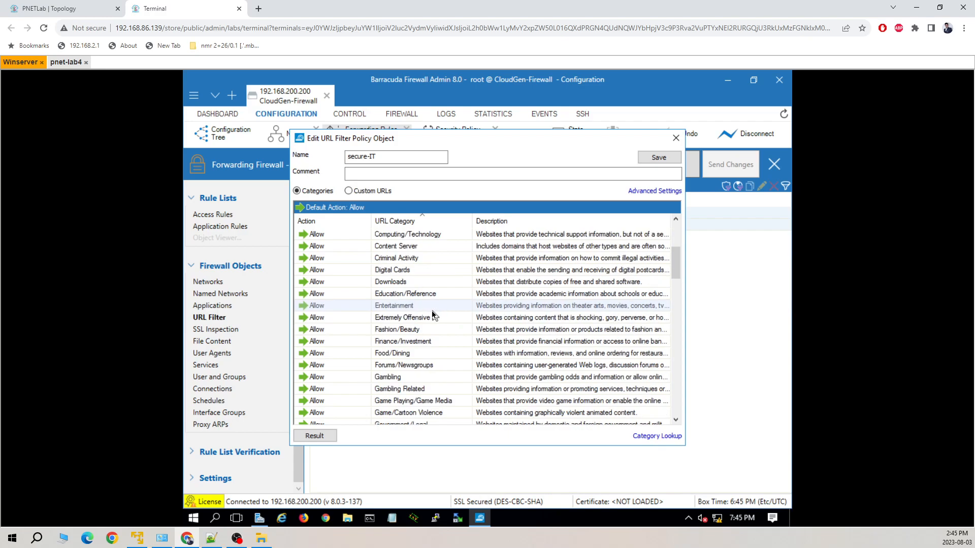
{"action": "scroll", "coordinate": [433, 315], "scroll_direction": "down", "scroll_amount": 2}
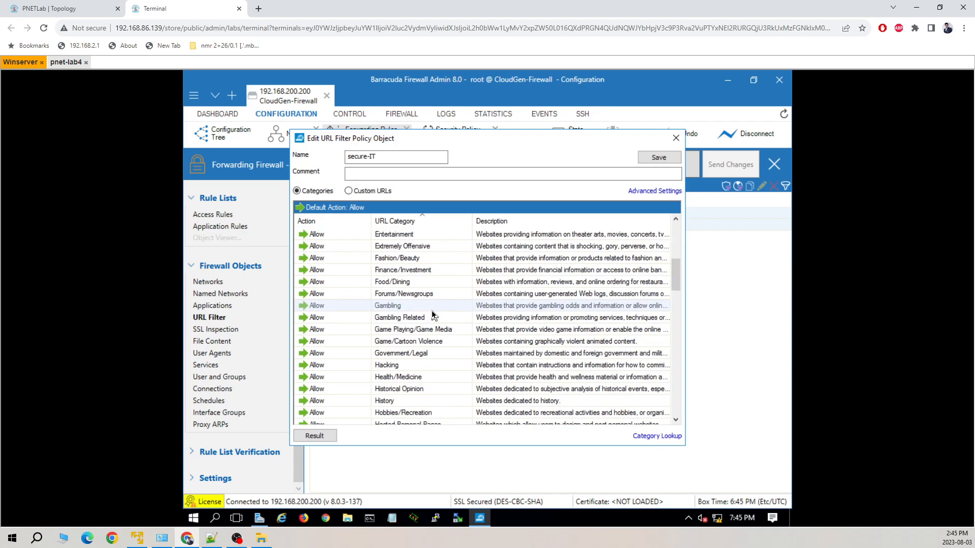
{"action": "scroll", "coordinate": [432, 321], "scroll_direction": "down", "scroll_amount": 2}
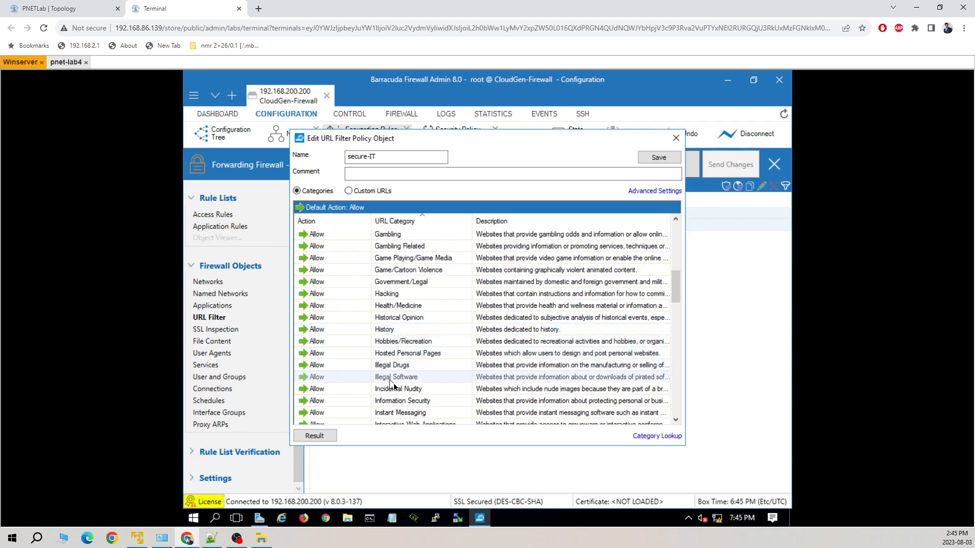
{"action": "scroll", "coordinate": [357, 384], "scroll_direction": "down", "scroll_amount": 8}
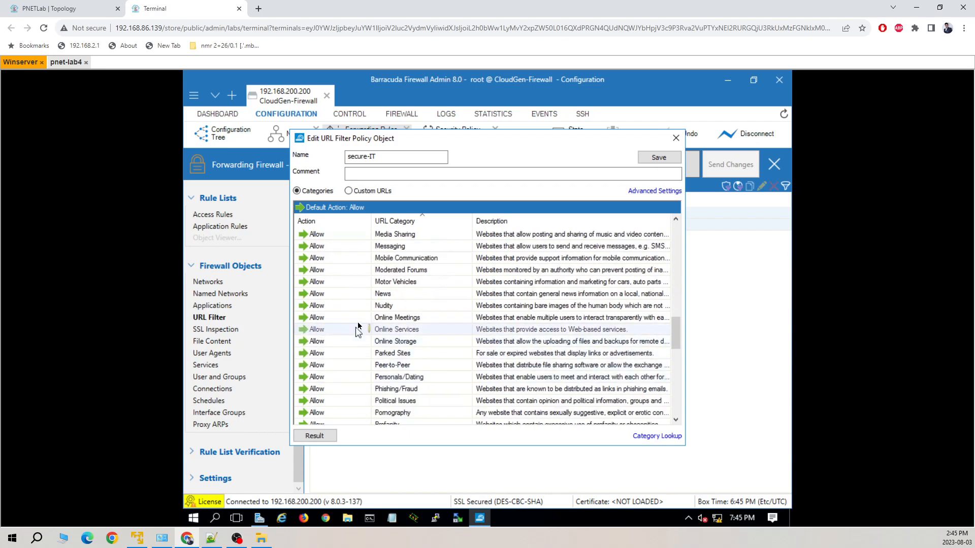
{"action": "left_click", "coordinate": [368, 305]}
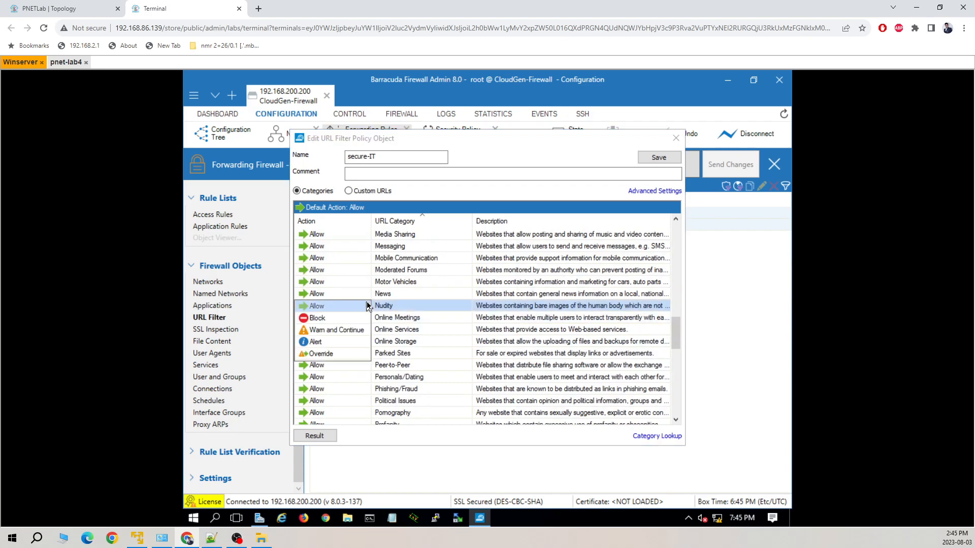
{"action": "left_click", "coordinate": [331, 318]}
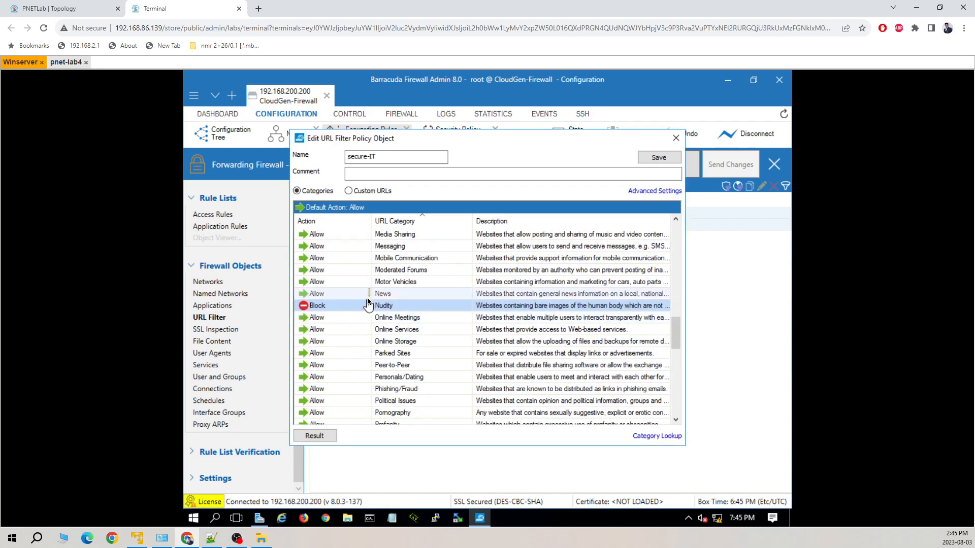
{"action": "left_click", "coordinate": [364, 298]}
{"action": "left_click", "coordinate": [332, 309]}
{"action": "scroll", "coordinate": [354, 331], "scroll_direction": "down", "scroll_amount": 2}
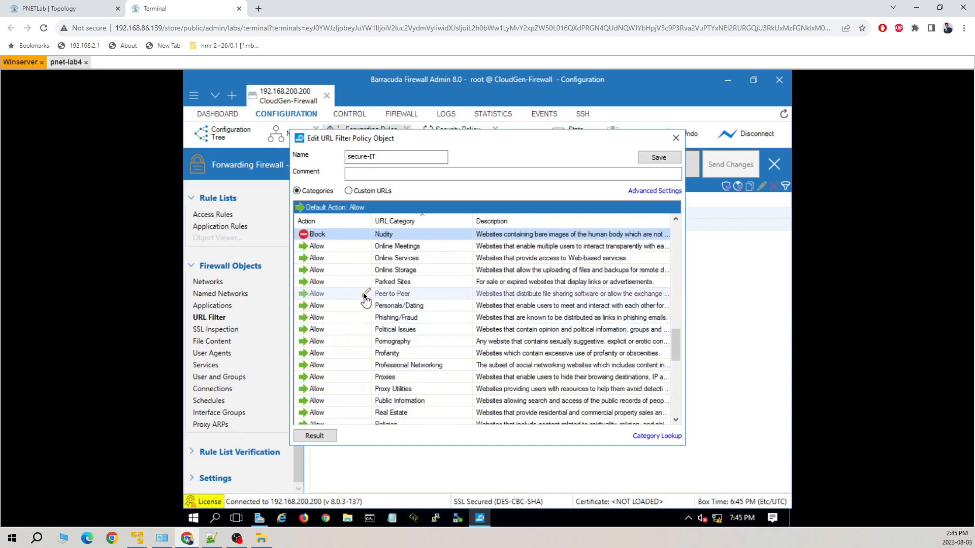
{"action": "scroll", "coordinate": [364, 293], "scroll_direction": "down", "scroll_amount": 2}
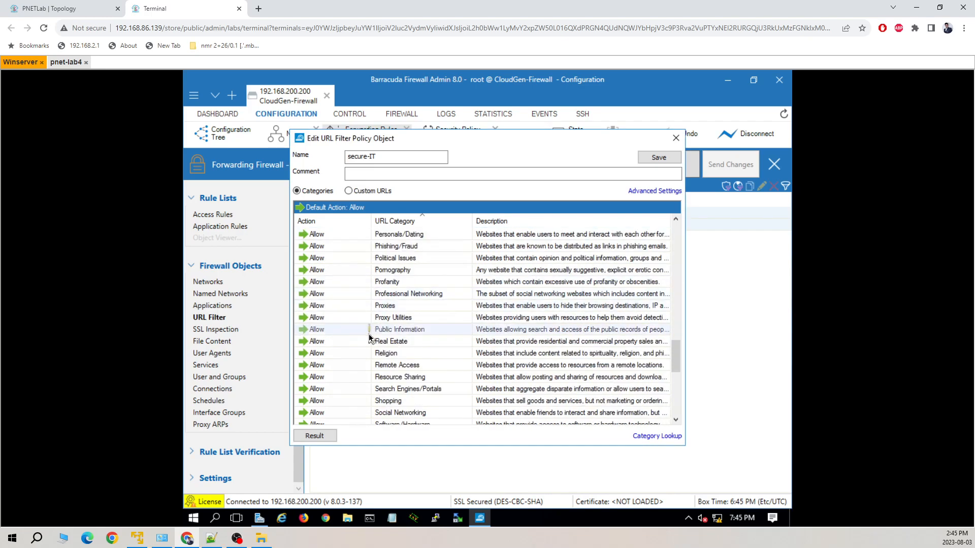
Save the secure-IT policy, then send and activate it with Keep Locks
{"action": "left_click", "coordinate": [673, 160]}
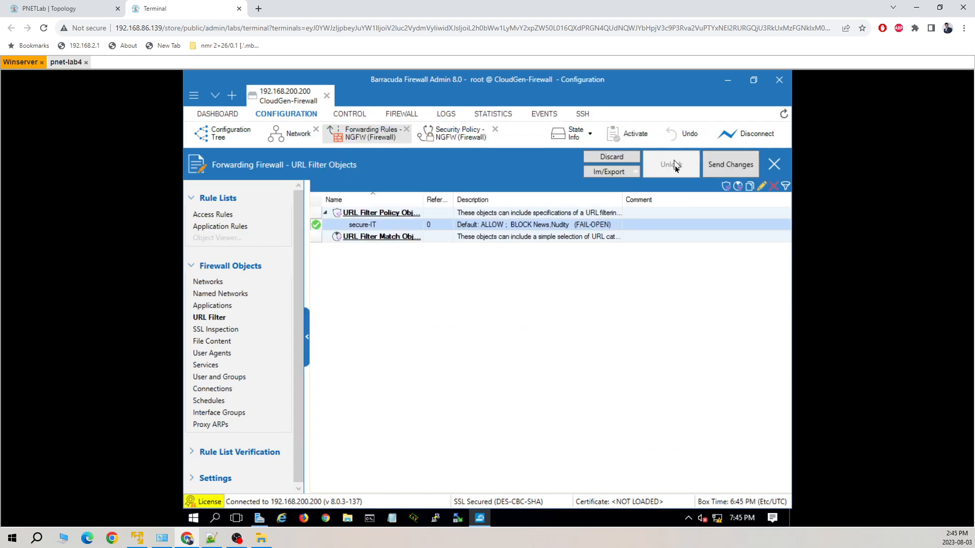
{"action": "left_click", "coordinate": [736, 167]}
{"action": "left_click", "coordinate": [628, 136]}
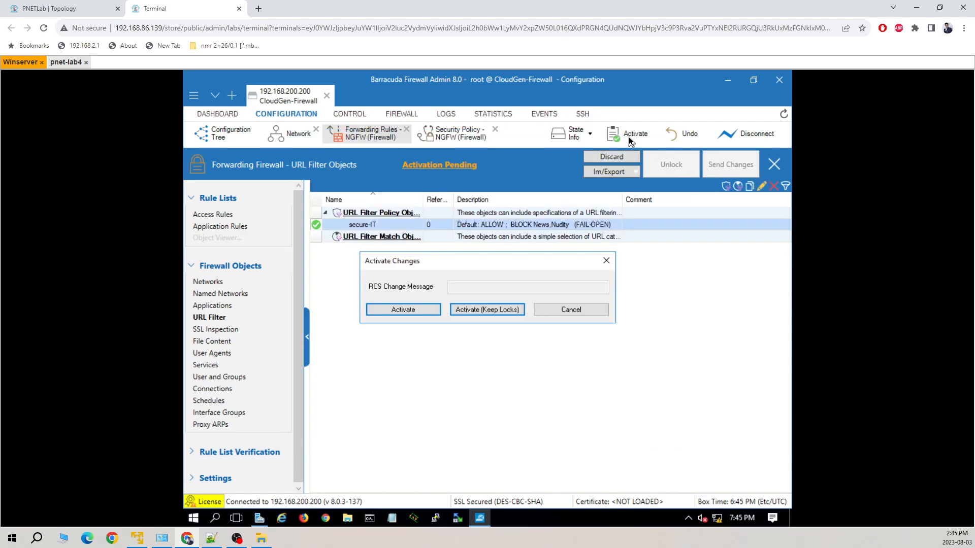
{"action": "left_click", "coordinate": [491, 311]}
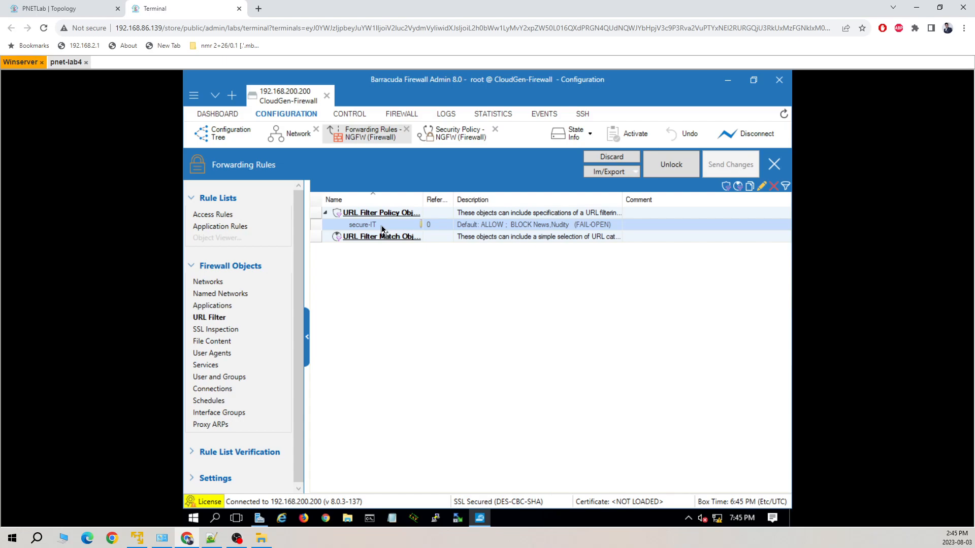
{"action": "double_click", "coordinate": [395, 228]}
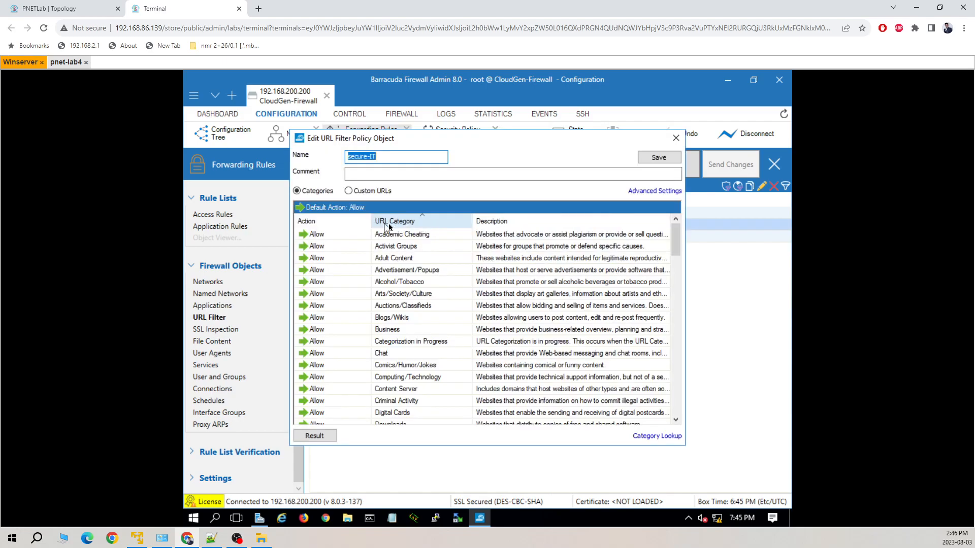
{"action": "left_click", "coordinate": [356, 192]}
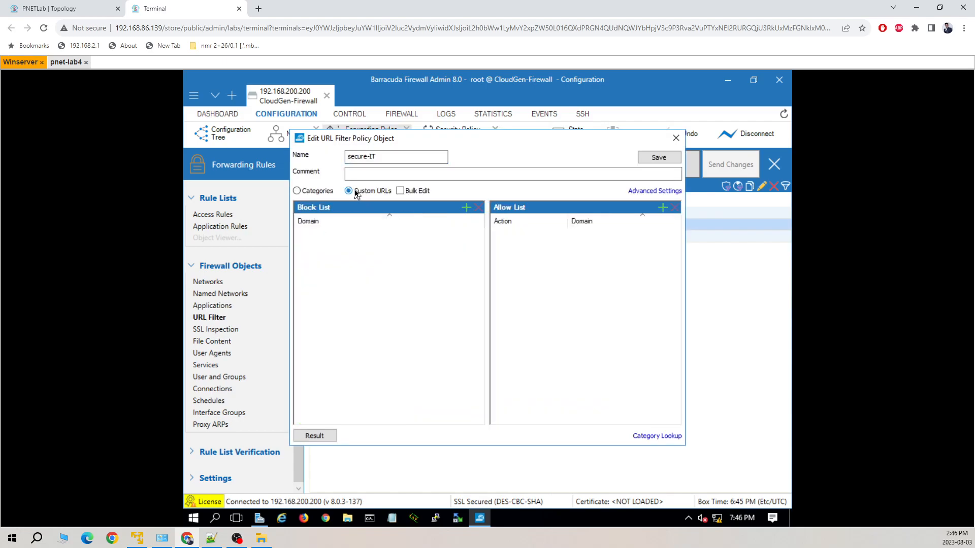
{"action": "left_click", "coordinate": [463, 209]}
{"action": "type", "text": "www"}
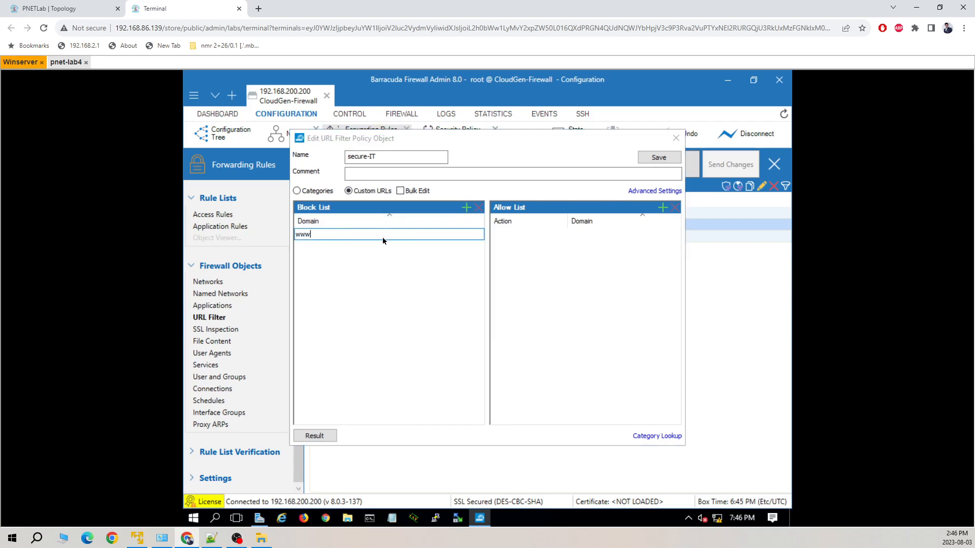
{"action": "type", "text": ".yahoo.com"}
{"action": "key", "text": "Return"}
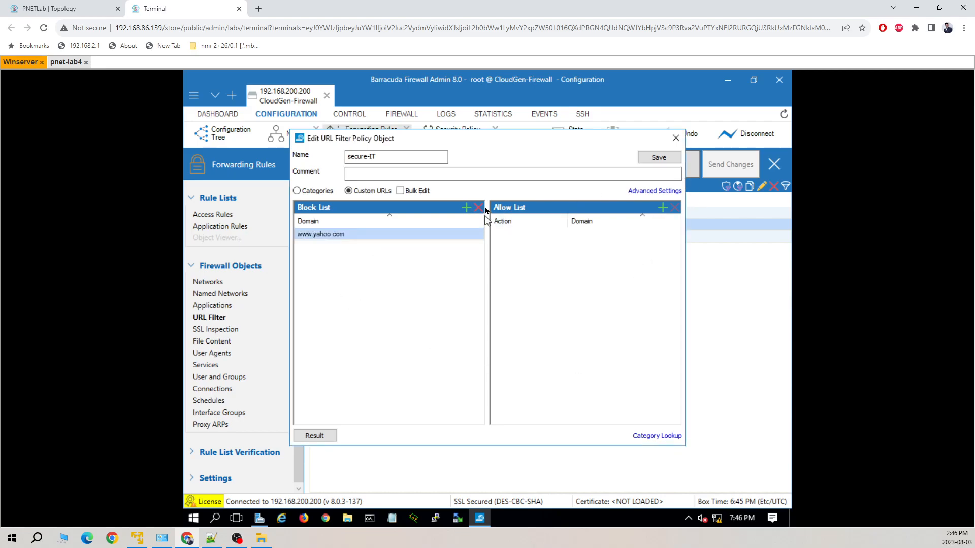
{"action": "left_click", "coordinate": [466, 208]}
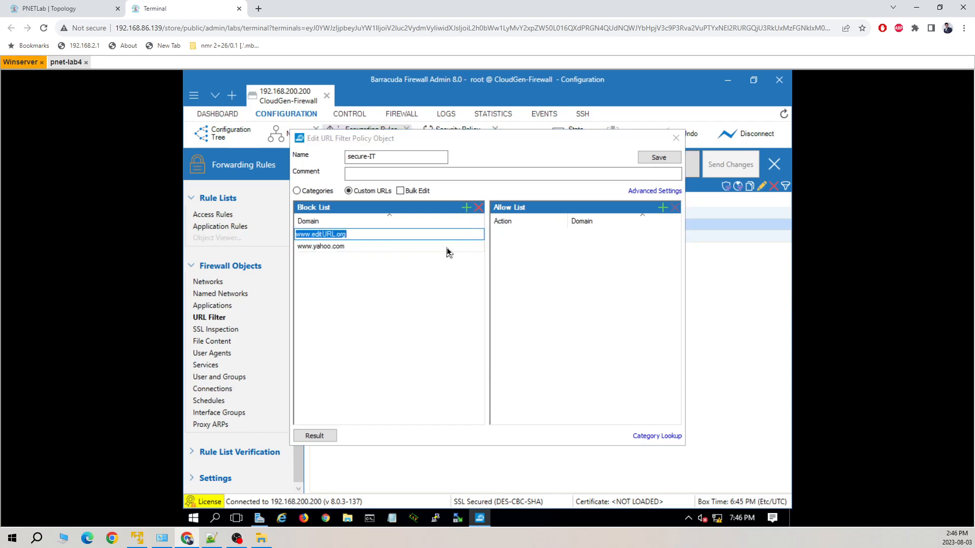
{"action": "type", "text": "www.youtube.com"}
{"action": "left_click", "coordinate": [418, 298]}
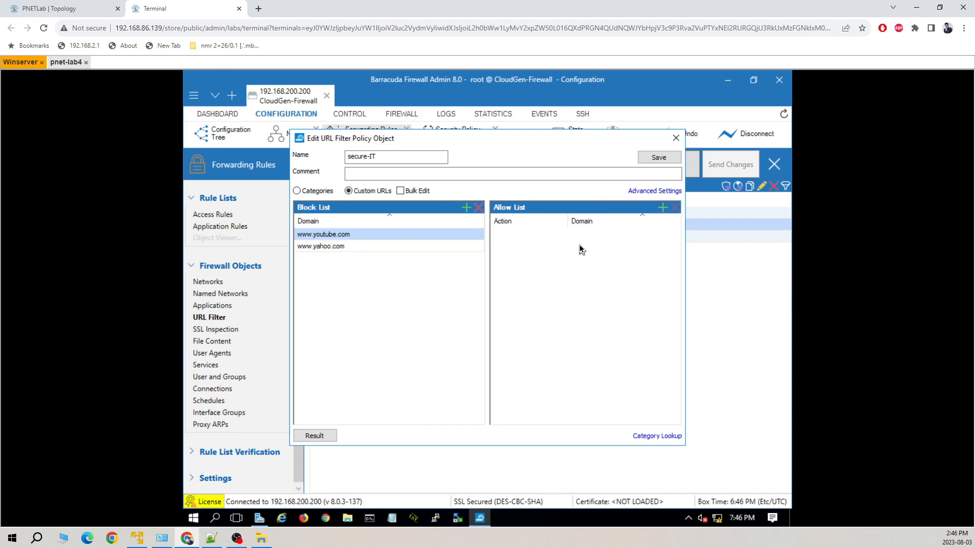
Save secure-IT, then send and activate the change, keeping locks
{"action": "left_click", "coordinate": [658, 157]}
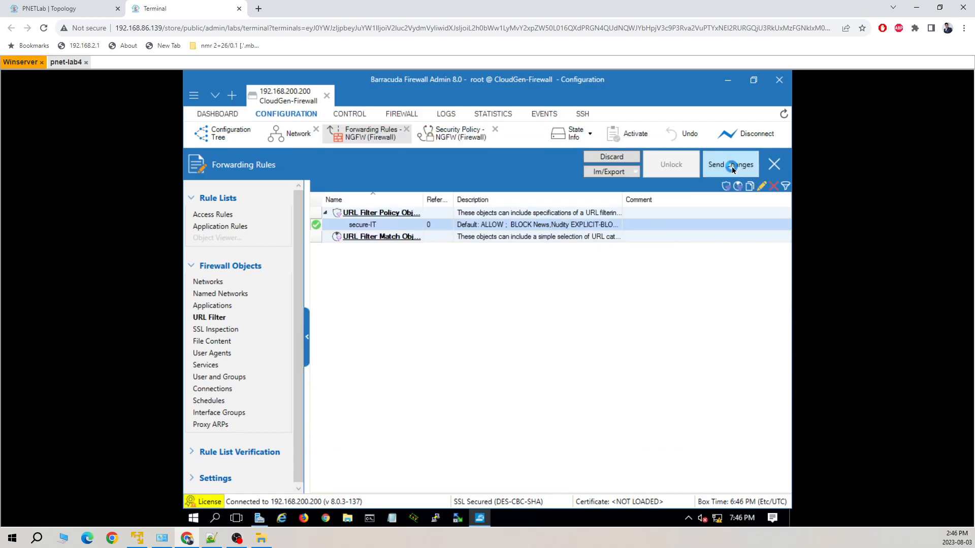
{"action": "left_click", "coordinate": [732, 170]}
{"action": "left_click", "coordinate": [629, 134]}
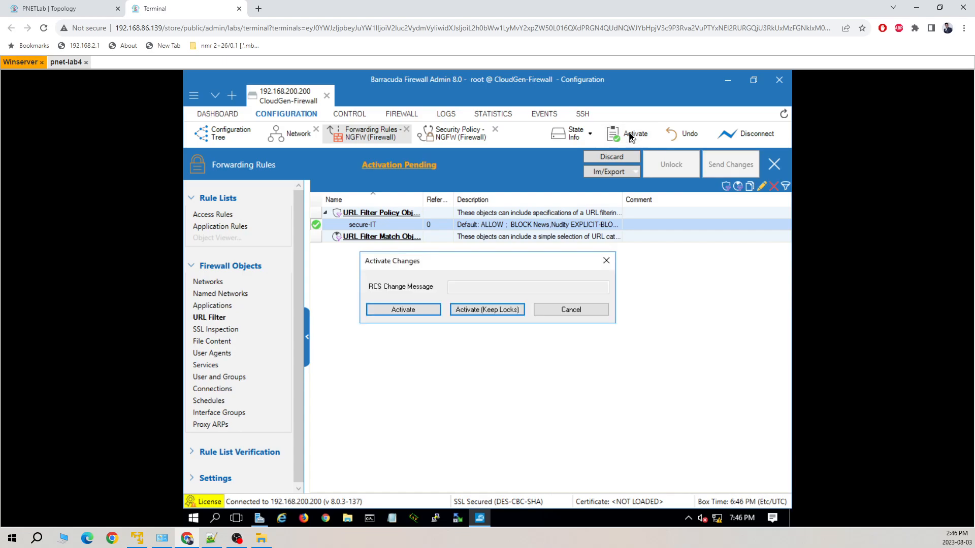
{"action": "left_click", "coordinate": [496, 311]}
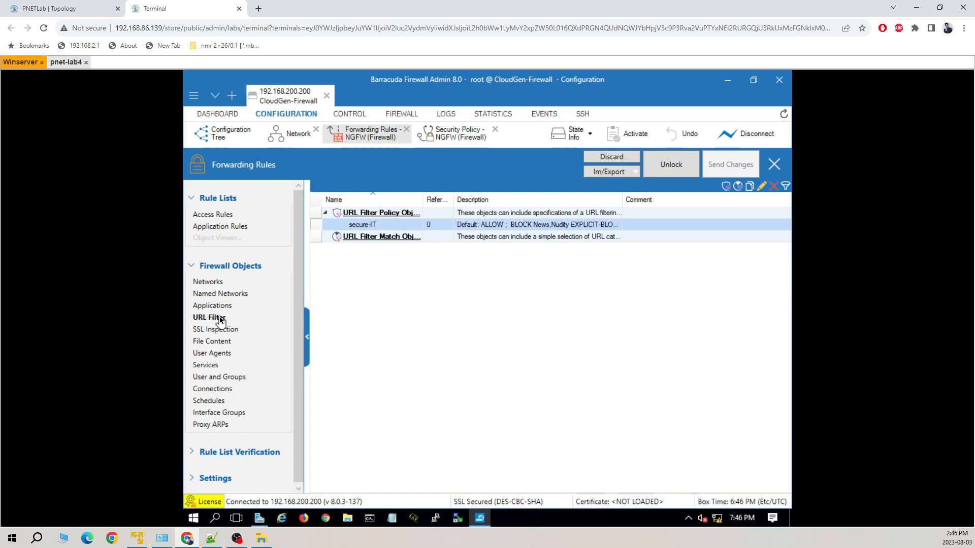
Review the subscription status on the Dashboard, then check and close the Security Policy tab
{"action": "left_click", "coordinate": [223, 113]}
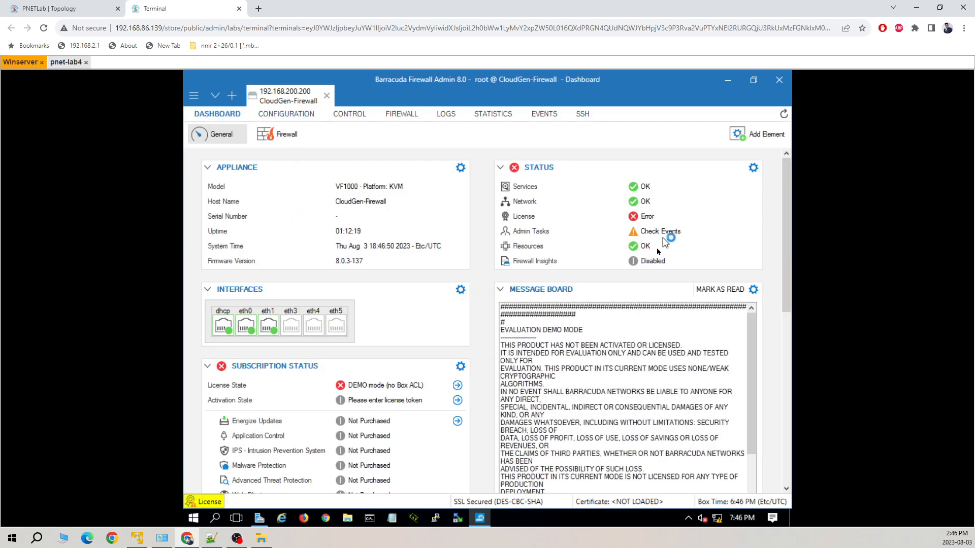
{"action": "scroll", "coordinate": [326, 379], "scroll_direction": "down", "scroll_amount": 2}
{"action": "scroll", "coordinate": [325, 379], "scroll_direction": "down", "scroll_amount": 2}
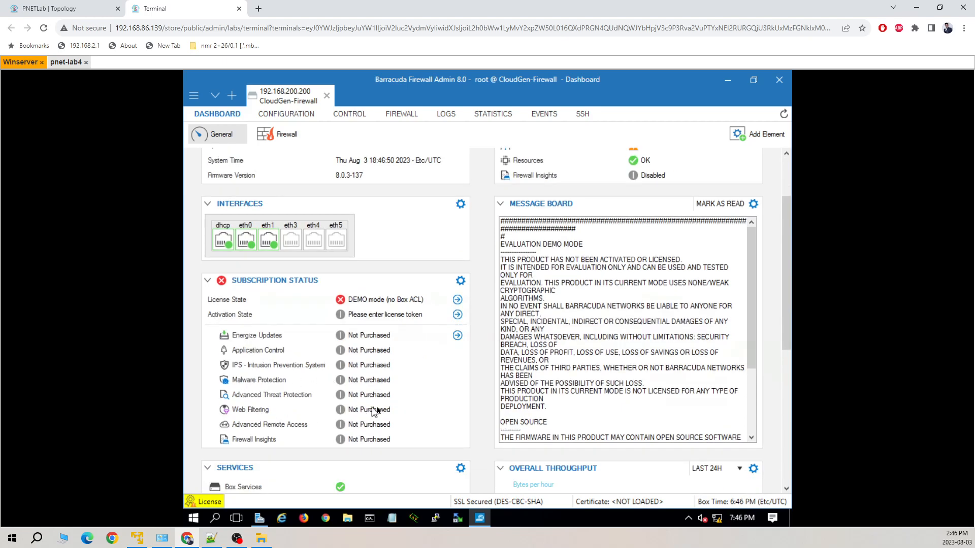
{"action": "scroll", "coordinate": [379, 406], "scroll_direction": "up", "scroll_amount": 2}
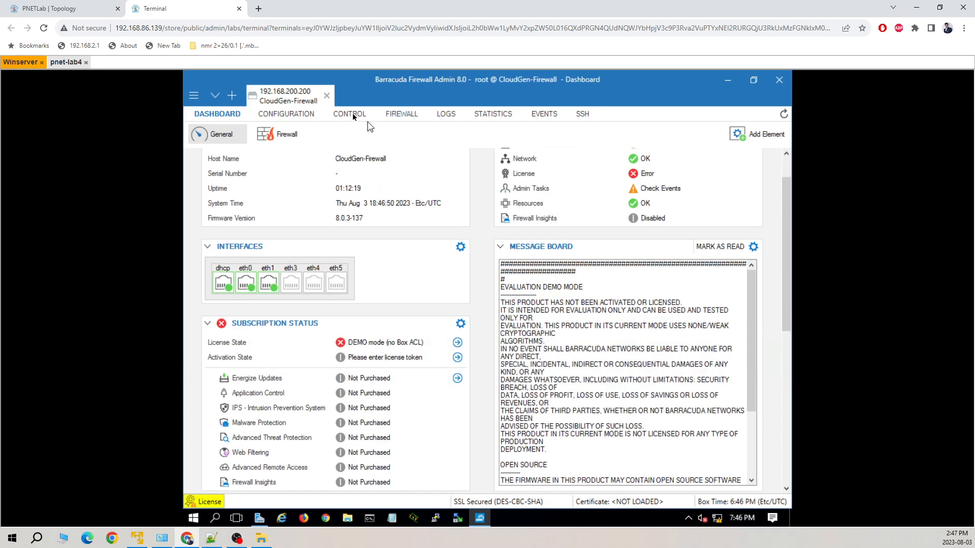
{"action": "left_click", "coordinate": [294, 115]}
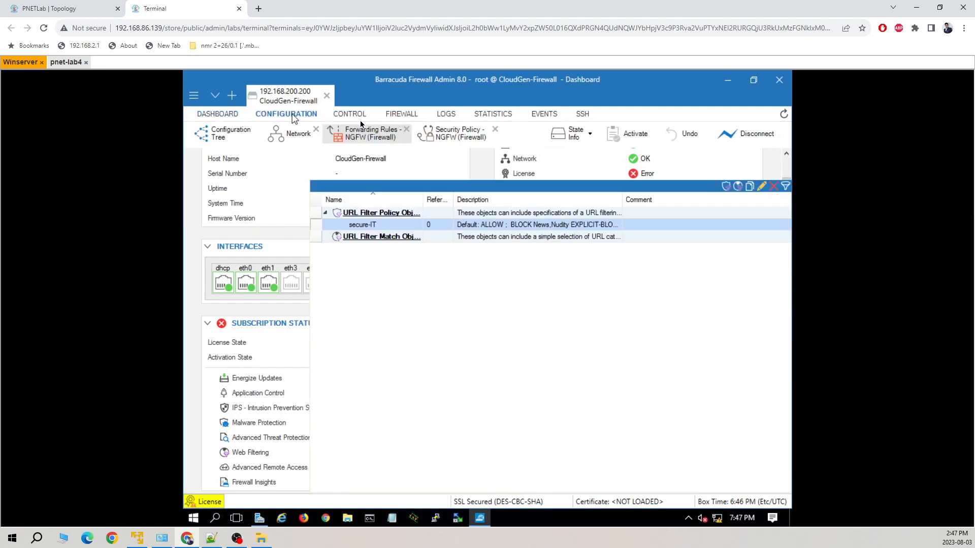
{"action": "left_click", "coordinate": [463, 138]}
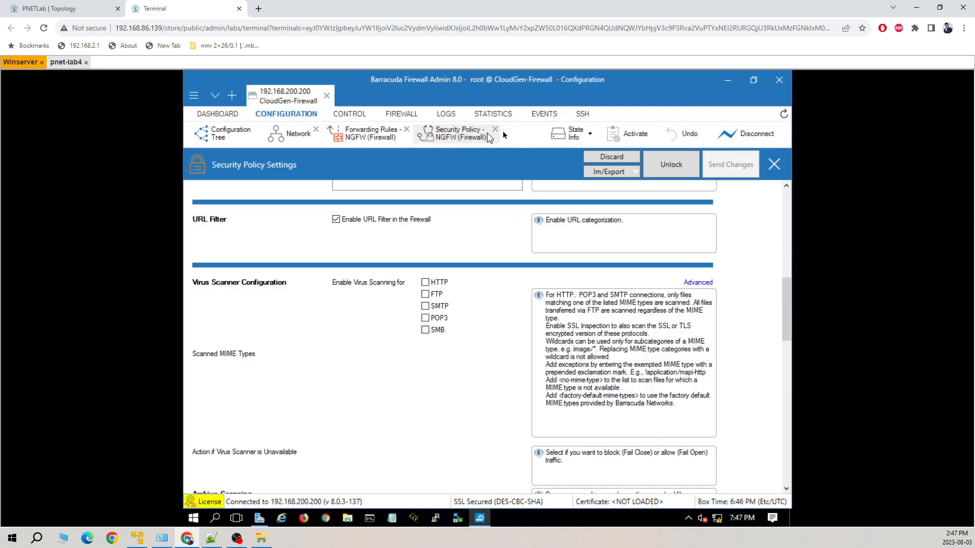
{"action": "left_click", "coordinate": [494, 130]}
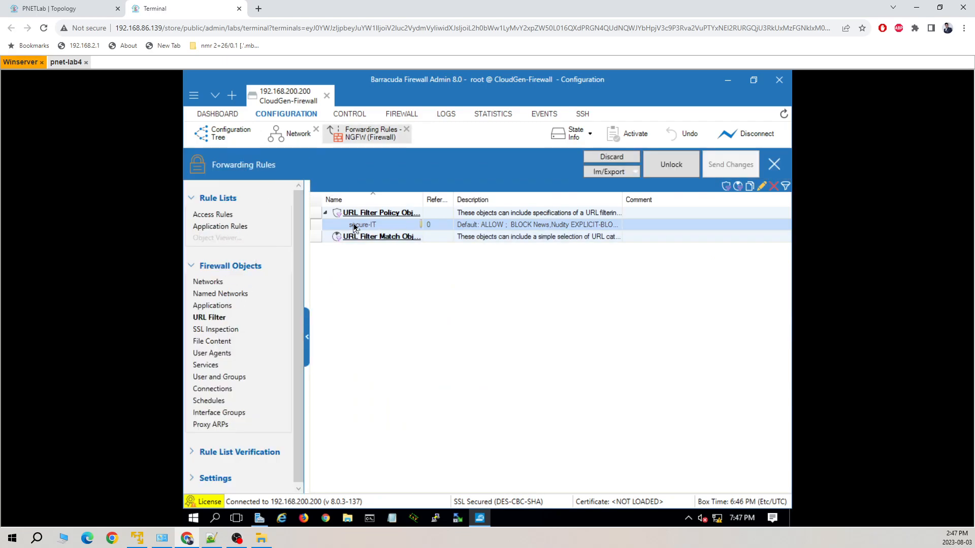
Add a new application rule and open it for editing
{"action": "left_click", "coordinate": [239, 228]}
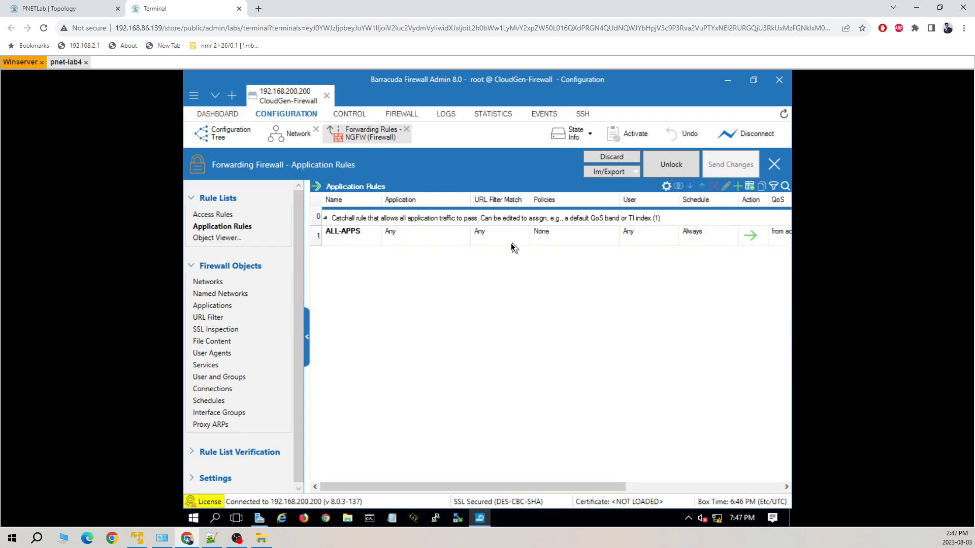
{"action": "right_click", "coordinate": [385, 269]}
{"action": "mouse_move", "coordinate": [428, 227]}
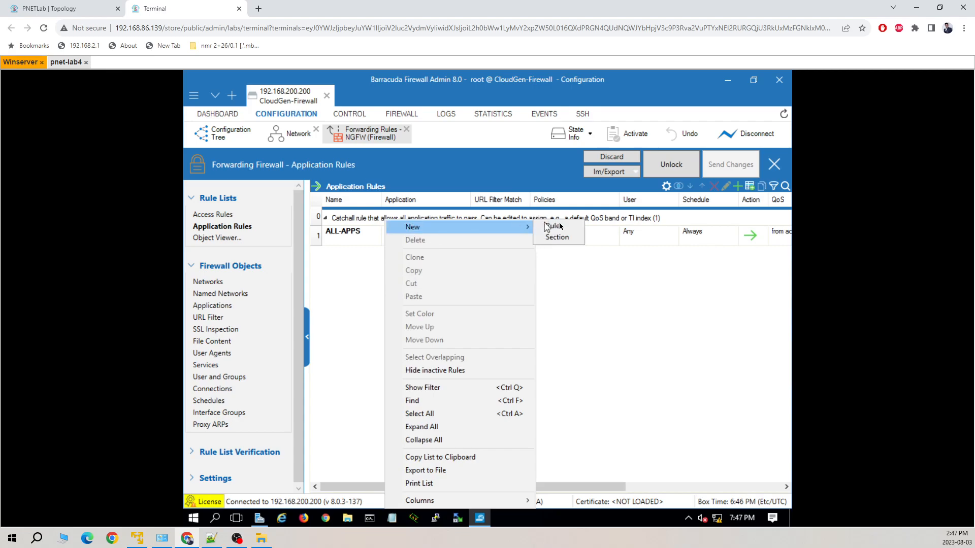
{"action": "left_click", "coordinate": [563, 227]}
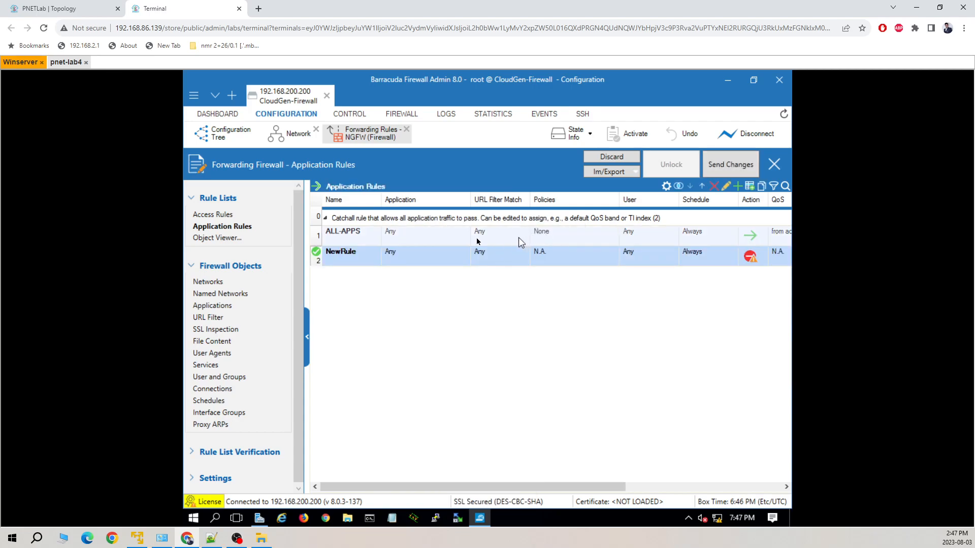
{"action": "double_click", "coordinate": [316, 258]}
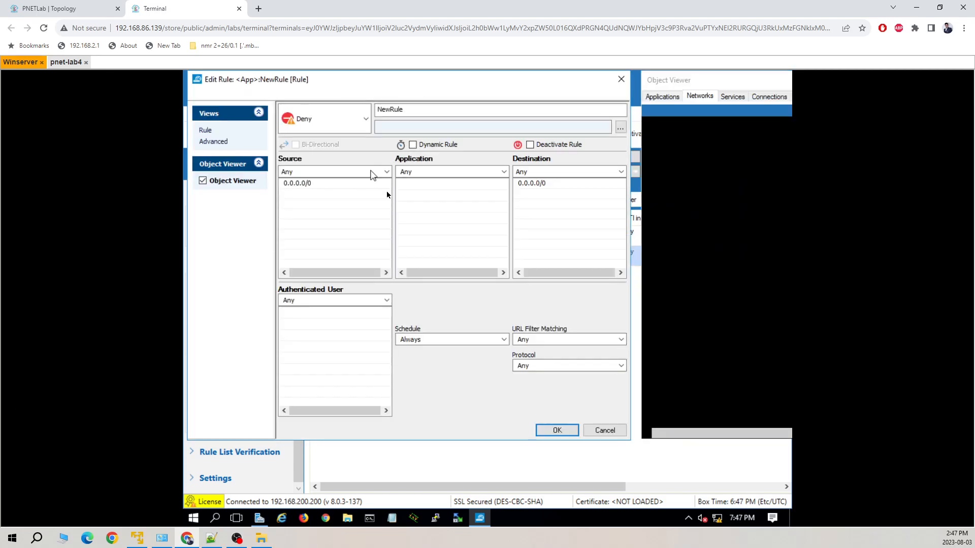
Set the rule to Pass with URL filter policy secure-IT, name it block-list, and save
{"action": "left_click", "coordinate": [351, 121]}
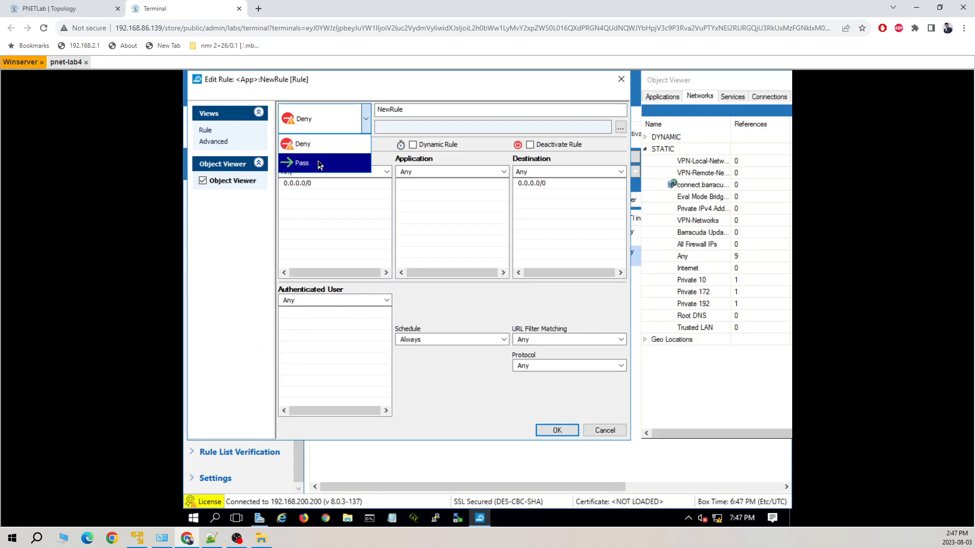
{"action": "left_click", "coordinate": [320, 161]}
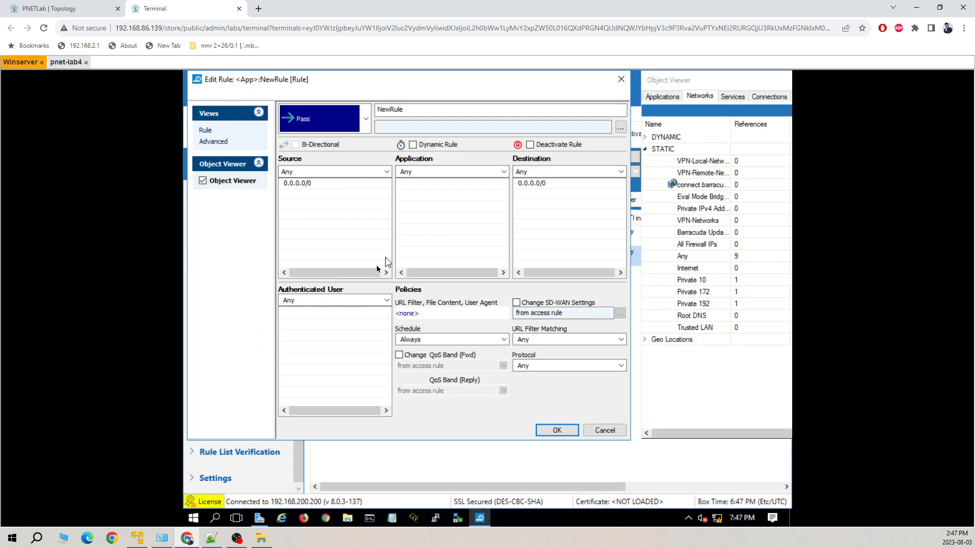
{"action": "left_click", "coordinate": [412, 314]}
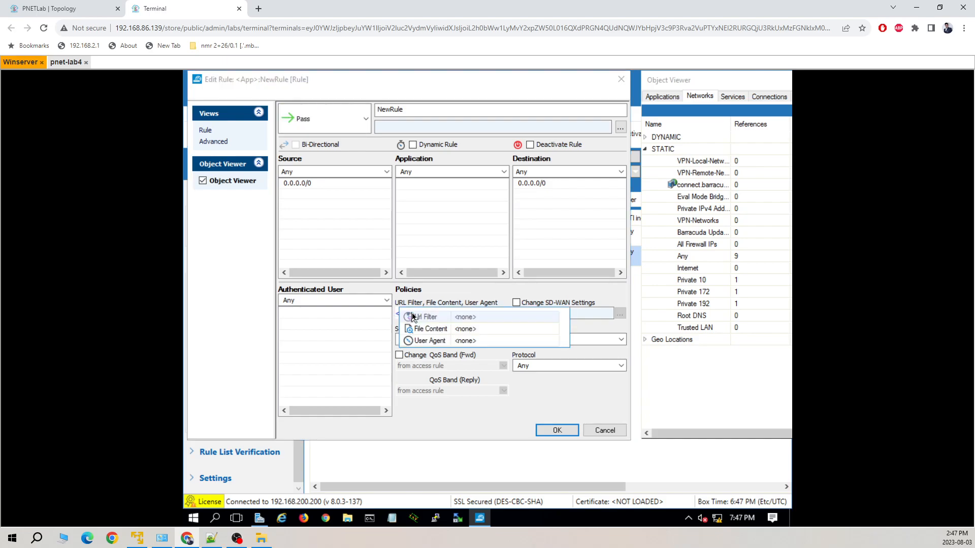
{"action": "left_click", "coordinate": [425, 317]}
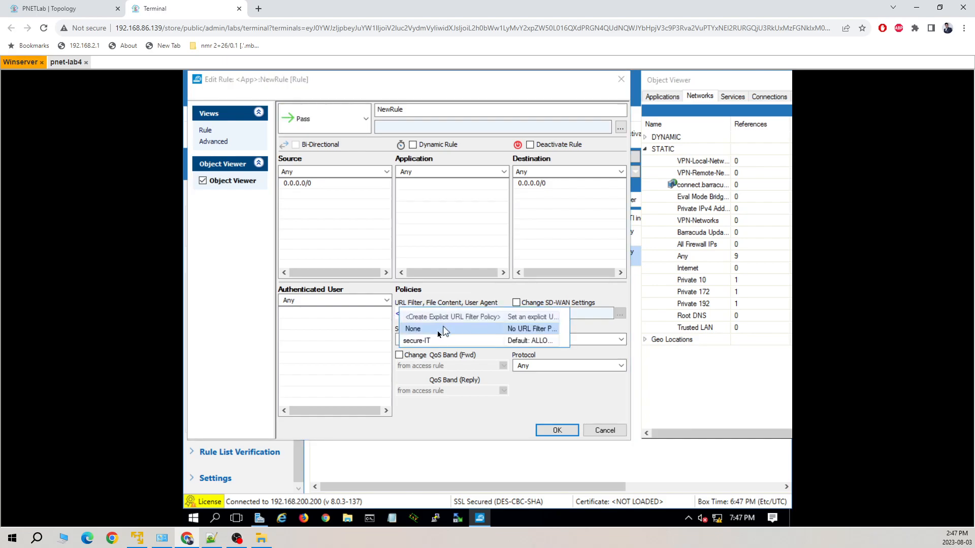
{"action": "left_click", "coordinate": [423, 342]}
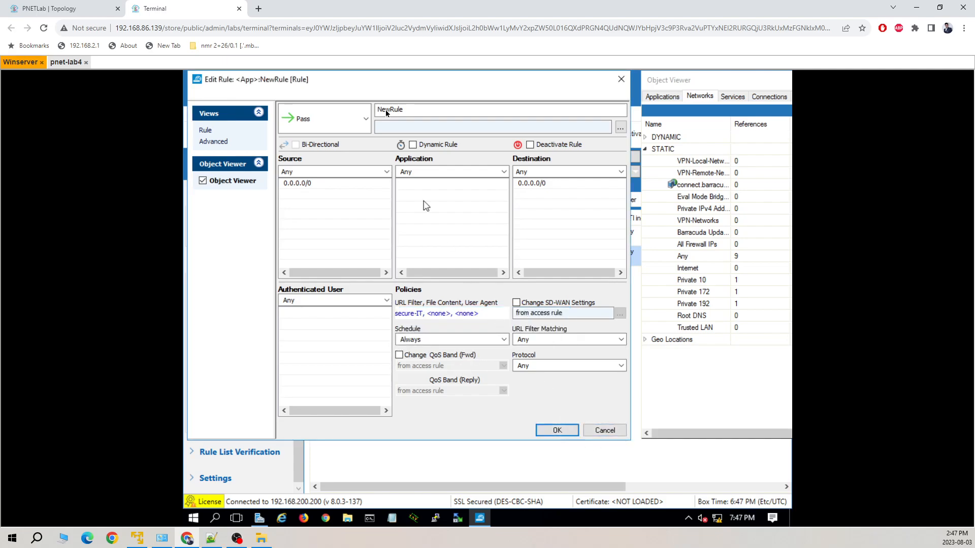
{"action": "left_click_drag", "start_coordinate": [420, 109], "coordinate": [371, 112]}
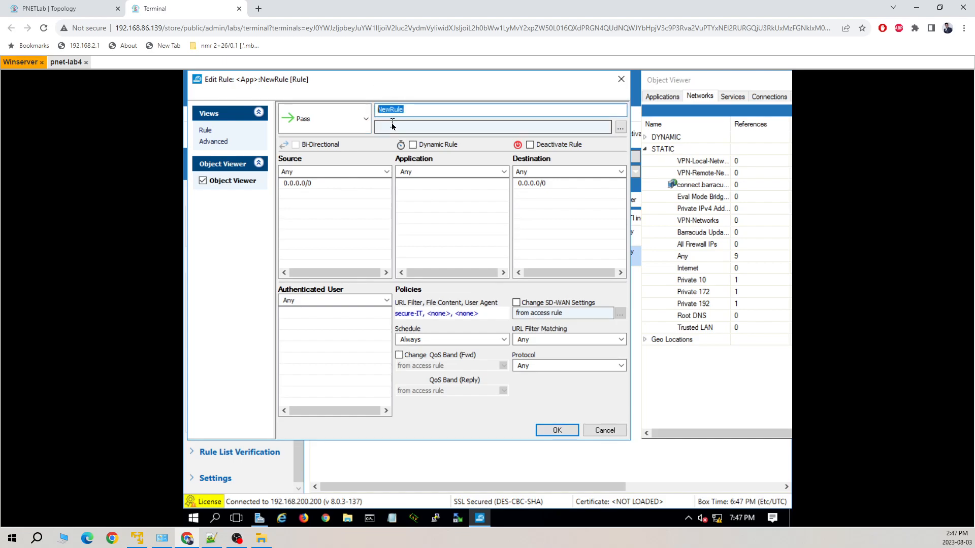
{"action": "type", "text": "al"}
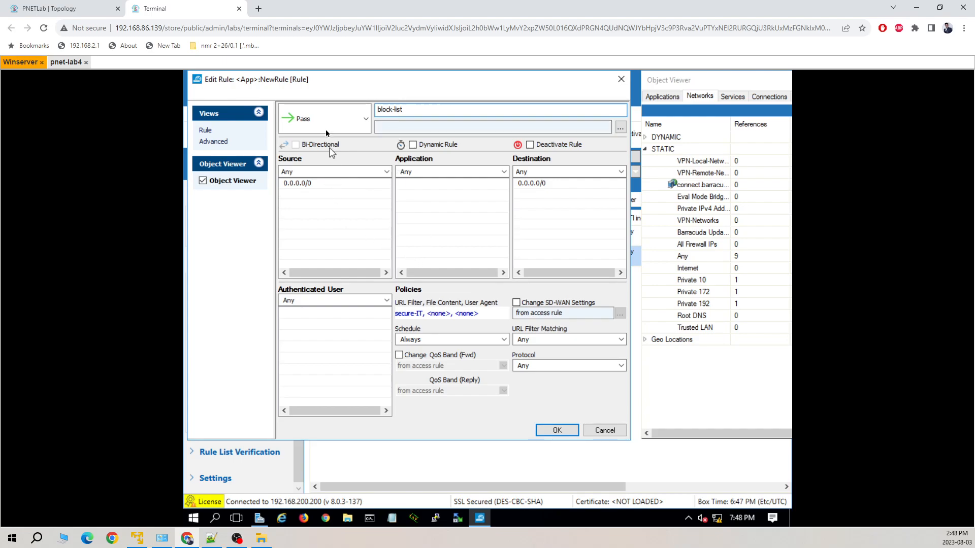
{"action": "left_click", "coordinate": [558, 430]}
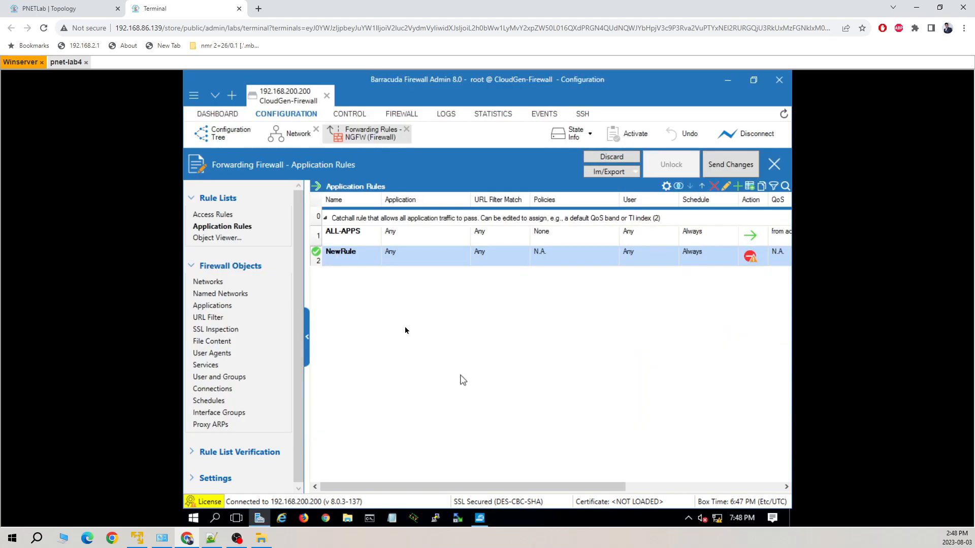
Move block-list above ALL-APPS, then send and activate the change
{"action": "left_click_drag", "start_coordinate": [325, 259], "coordinate": [323, 238]}
{"action": "left_click", "coordinate": [729, 169]}
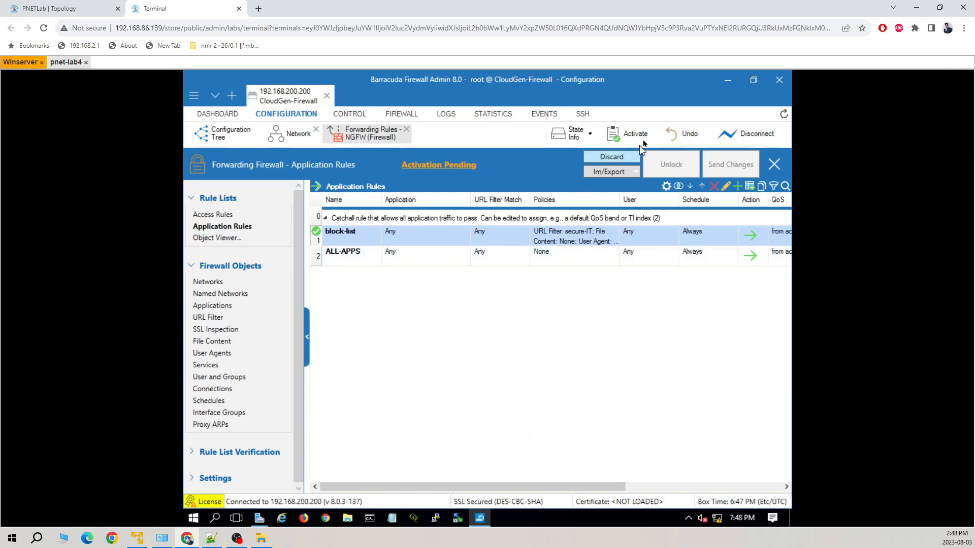
{"action": "left_click", "coordinate": [627, 133]}
{"action": "left_click", "coordinate": [497, 311]}
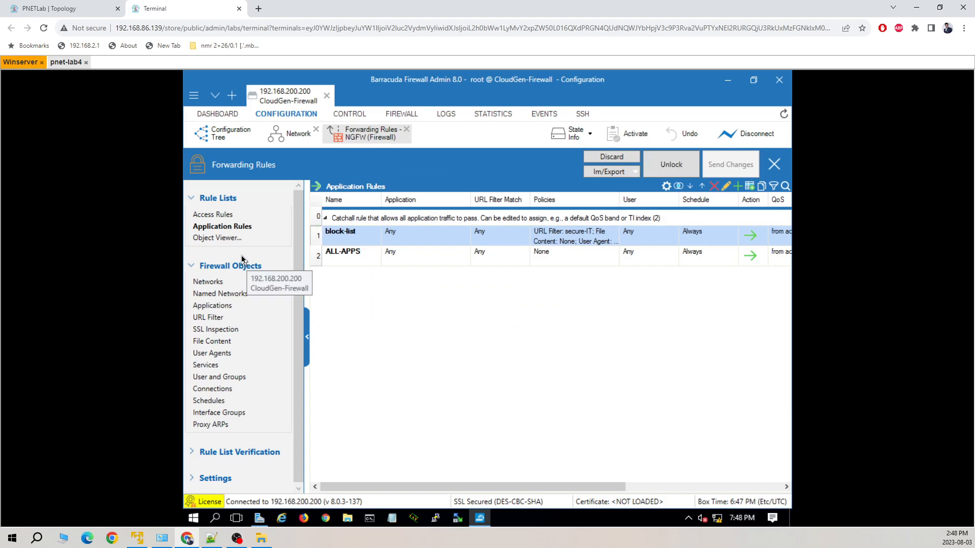
Add URL Filter to NewRule's Application Control, save, then send and activate with Keep Locks
{"action": "left_click", "coordinate": [216, 215]}
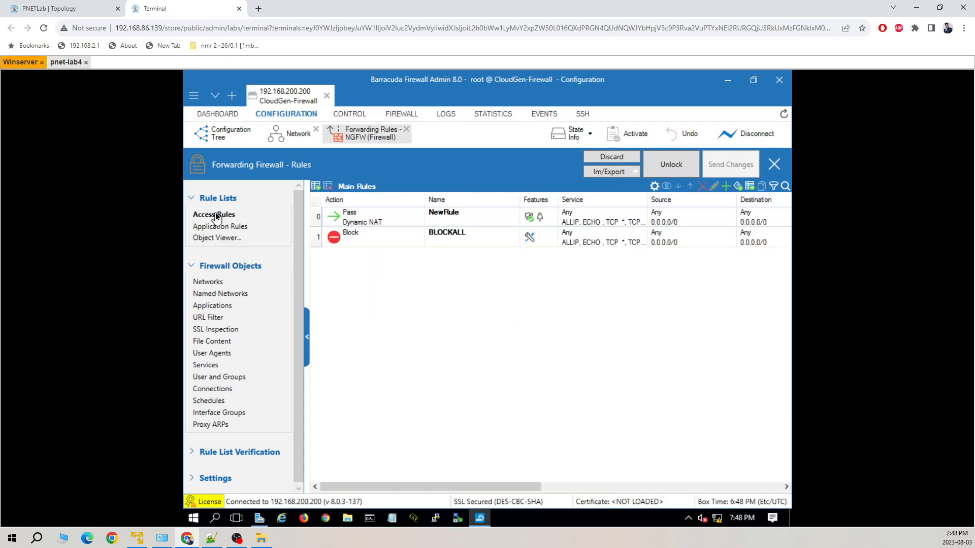
{"action": "left_click", "coordinate": [317, 222]}
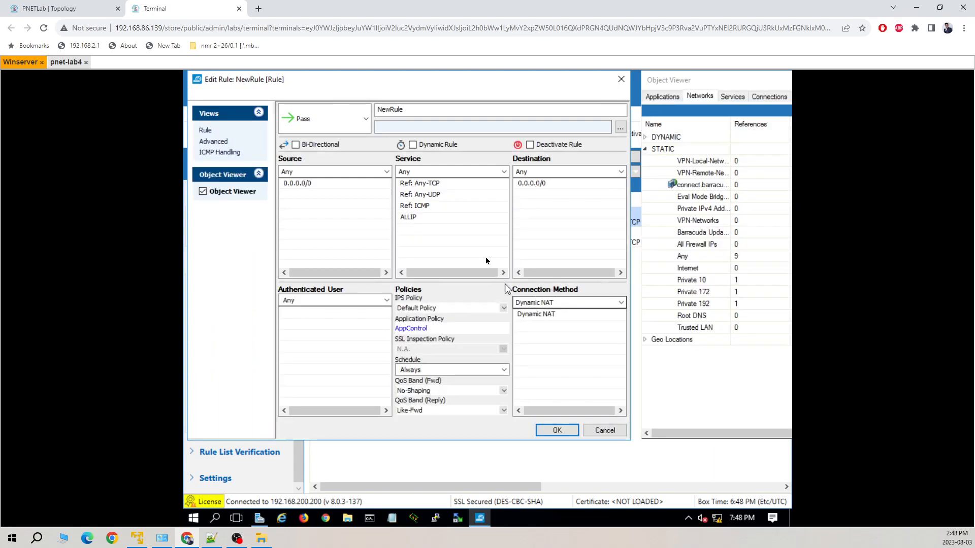
{"action": "left_click", "coordinate": [418, 332]}
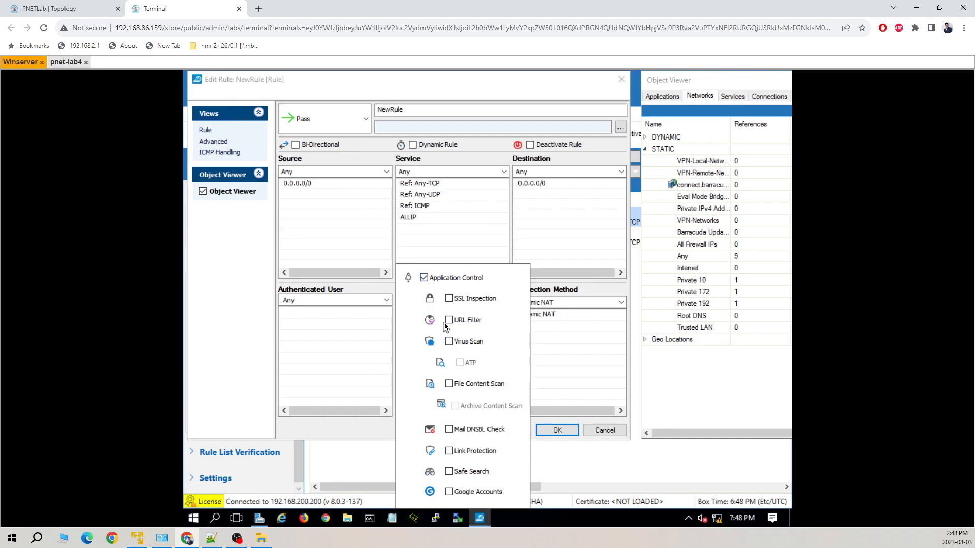
{"action": "left_click", "coordinate": [450, 322]}
{"action": "left_click", "coordinate": [541, 385]}
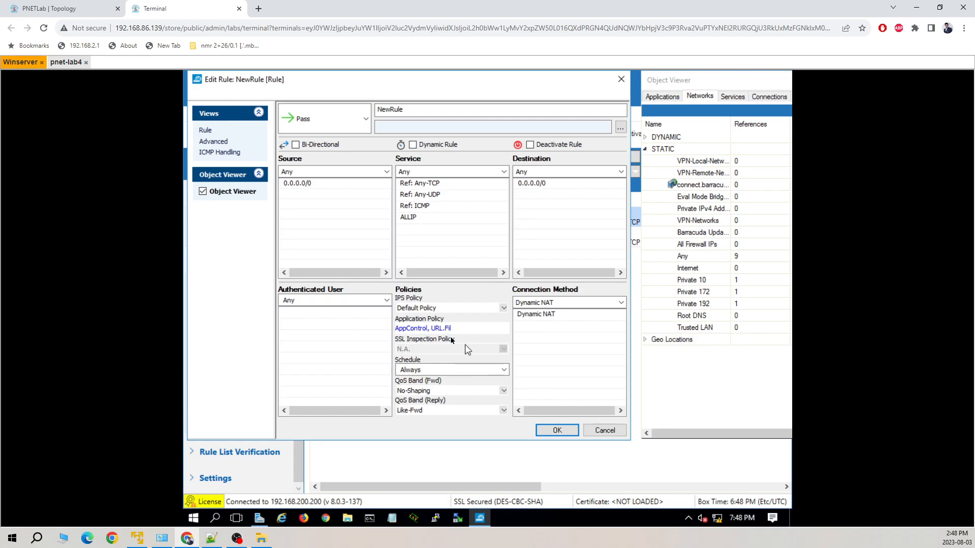
{"action": "left_click", "coordinate": [559, 430]}
{"action": "left_click", "coordinate": [718, 168]}
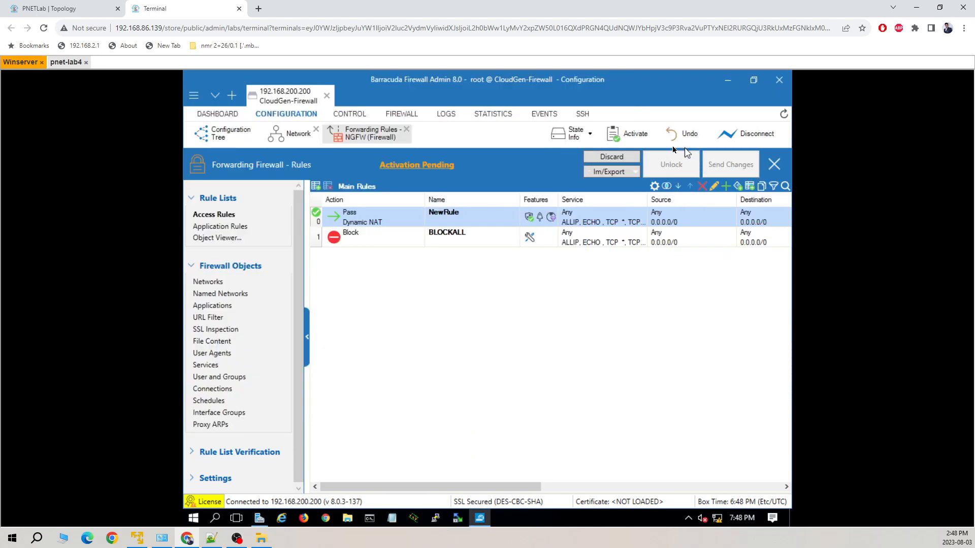
{"action": "left_click", "coordinate": [630, 135]}
{"action": "left_click", "coordinate": [488, 309]}
Open a console to the pnet-lab4 client and connect to its desktop
{"action": "left_click", "coordinate": [76, 11]}
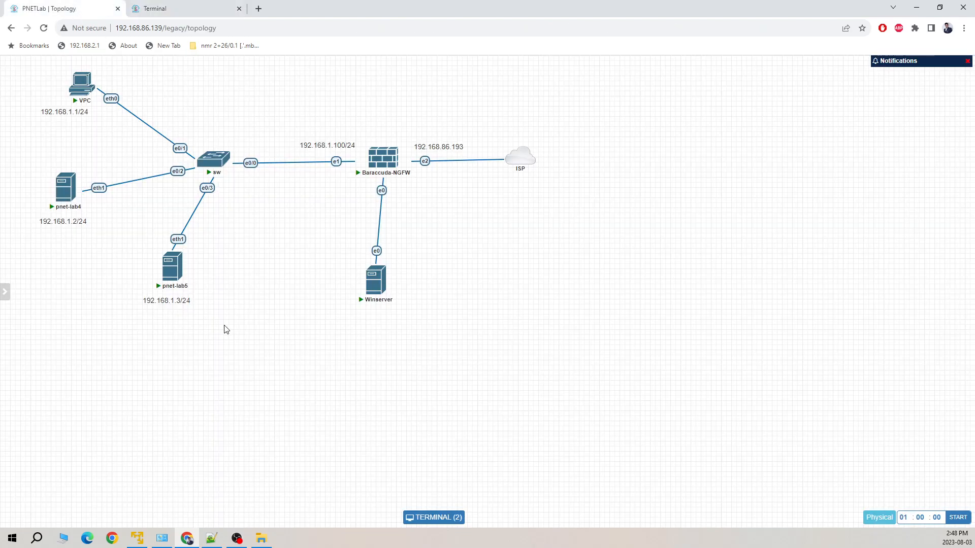
{"action": "left_click", "coordinate": [64, 188]}
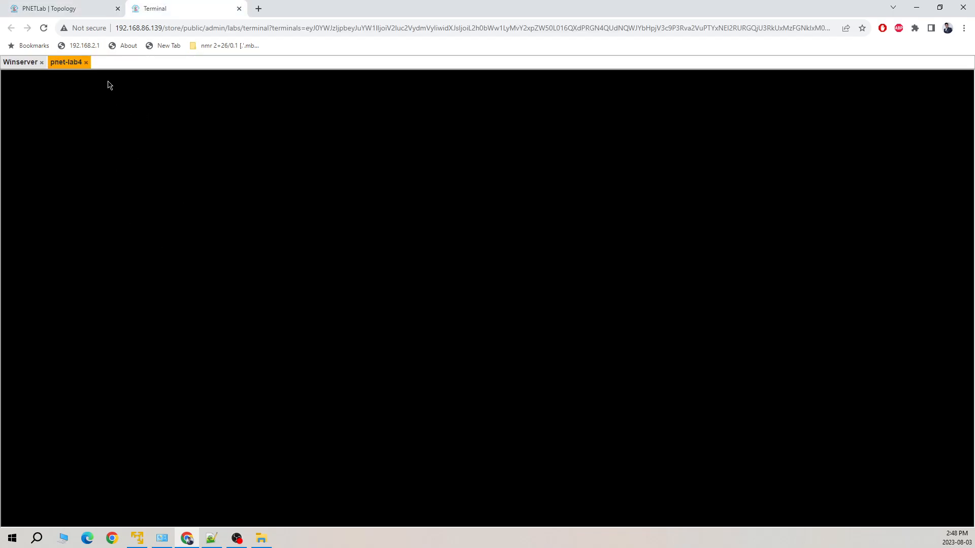
{"action": "left_click", "coordinate": [86, 63]}
{"action": "left_click", "coordinate": [81, 9]}
{"action": "mouse_move", "coordinate": [15, 282]}
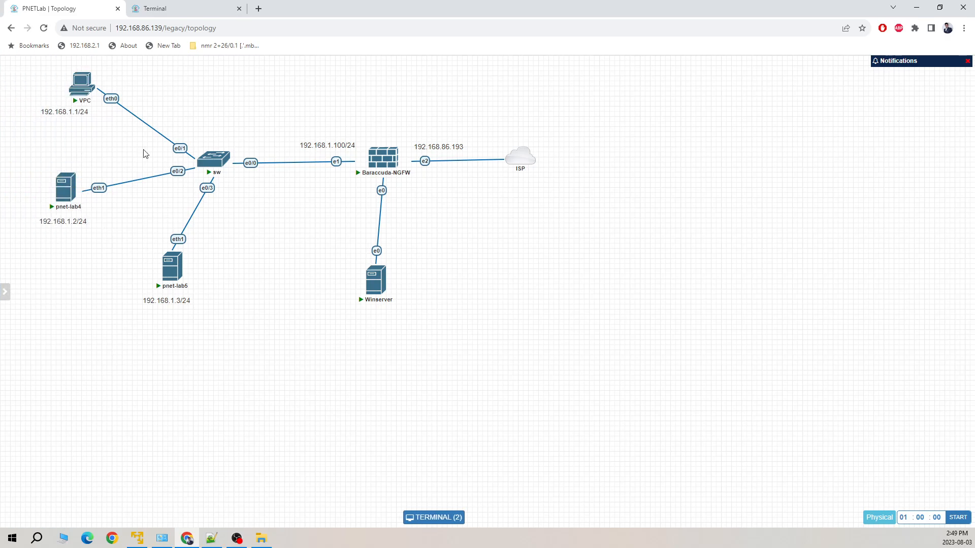
{"action": "left_click", "coordinate": [157, 6]}
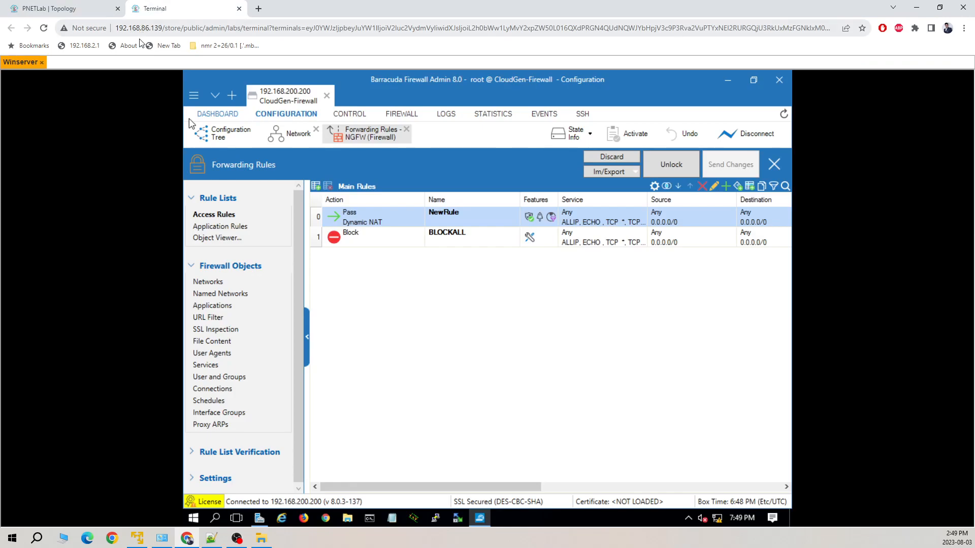
{"action": "left_click", "coordinate": [51, 8]}
{"action": "left_click", "coordinate": [70, 193]}
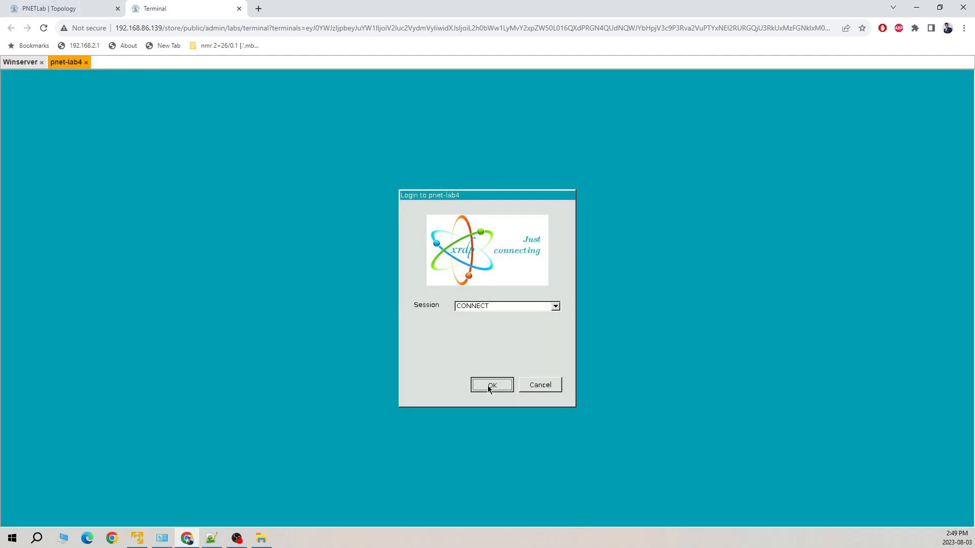
{"action": "left_click", "coordinate": [489, 387]}
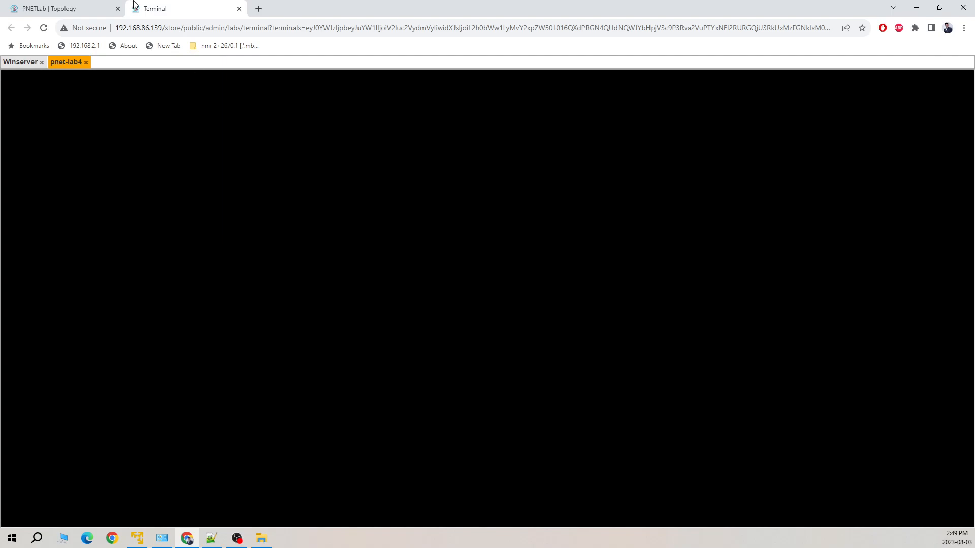
Open and log in to a pnet-lab5 console, which shows Chrome's new tab page
{"action": "left_click", "coordinate": [80, 12]}
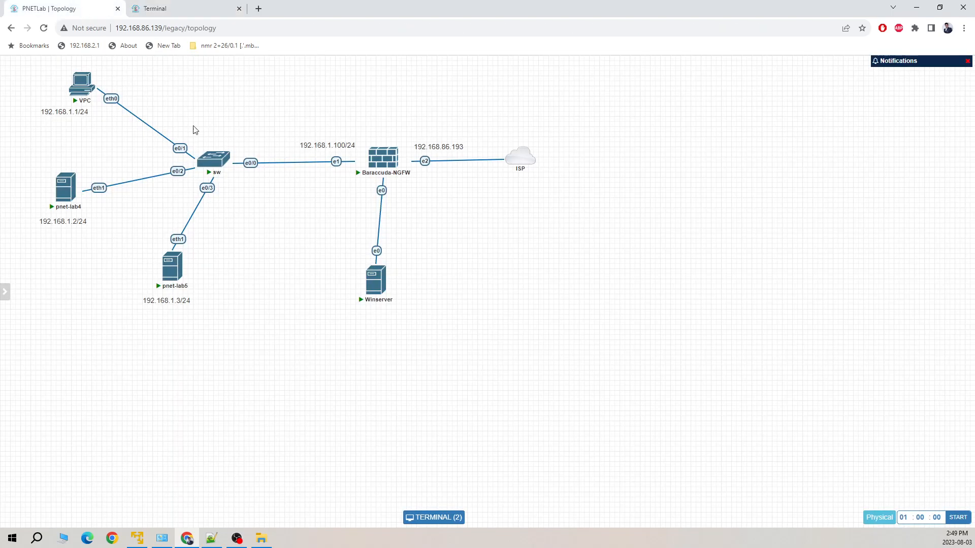
{"action": "left_click", "coordinate": [178, 273]}
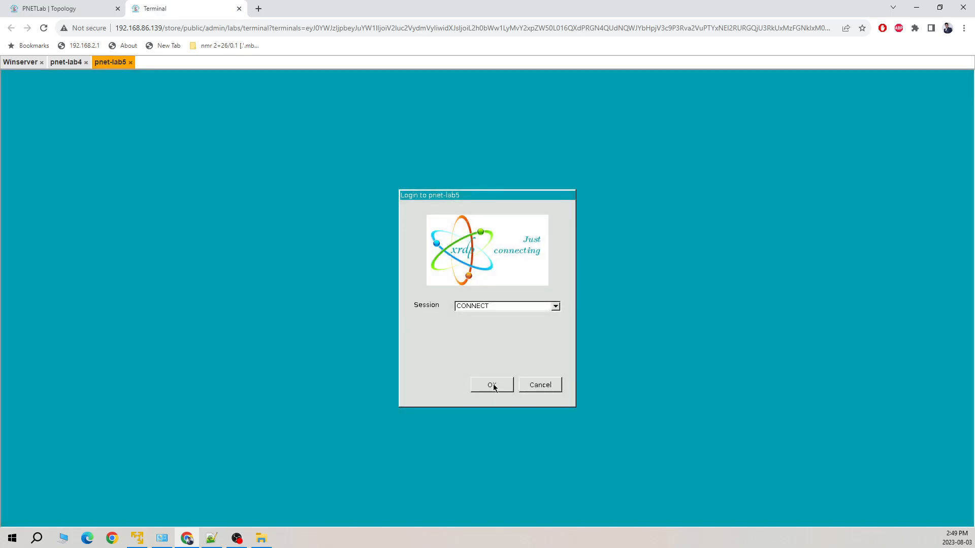
{"action": "left_click", "coordinate": [493, 386]}
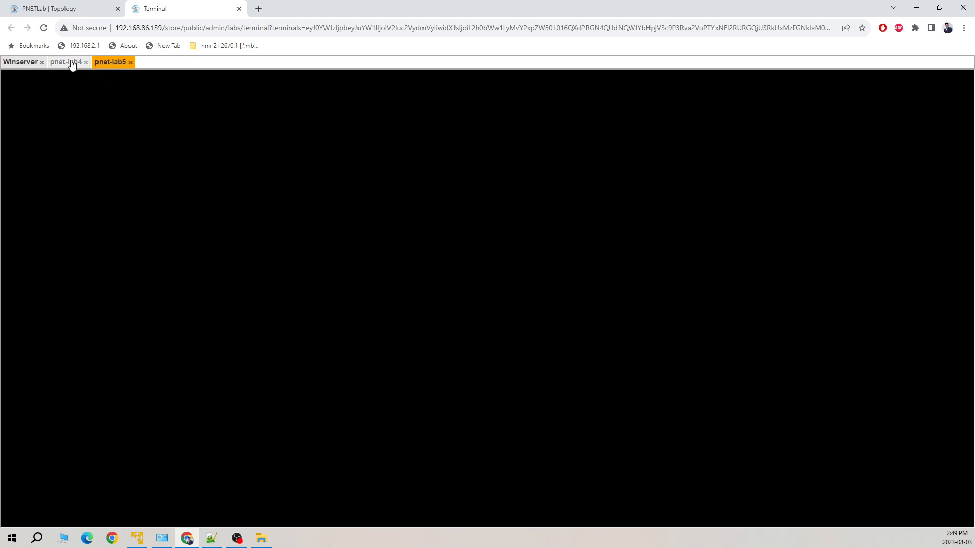
{"action": "left_click", "coordinate": [72, 64]}
{"action": "left_click", "coordinate": [112, 63]}
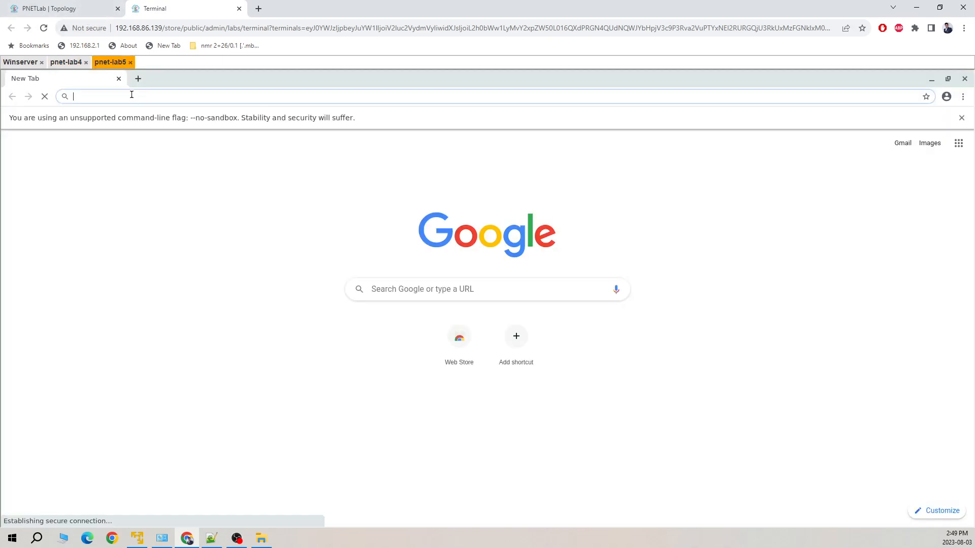
Browse to yahoo.com on pnet-lab5, open a news story, then return to Winserver
{"action": "left_click", "coordinate": [139, 97]}
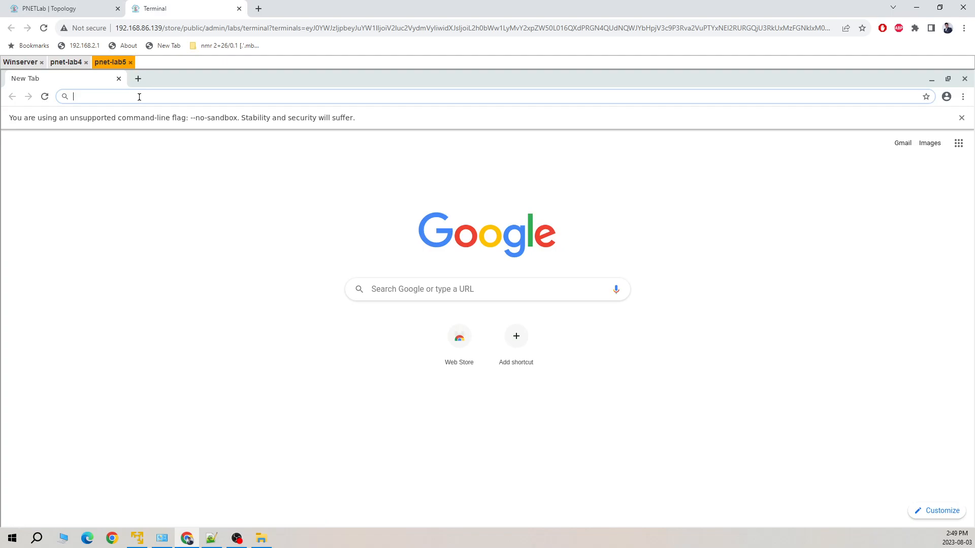
{"action": "type", "text": "yahoo.com"}
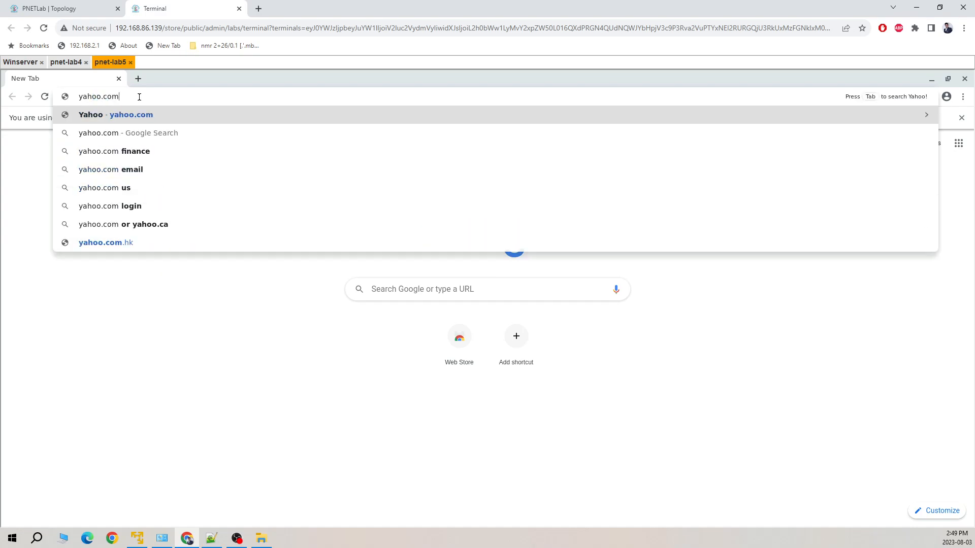
{"action": "key", "text": "Return"}
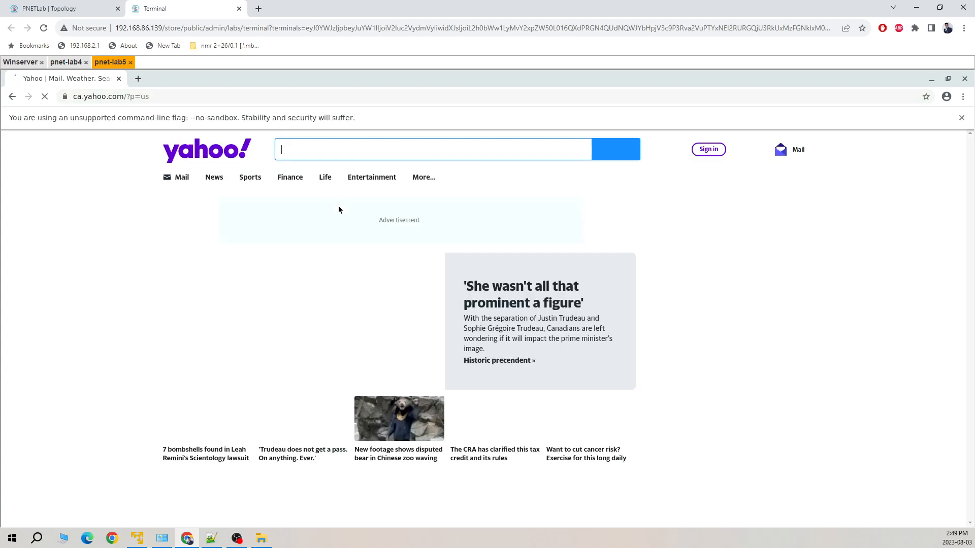
{"action": "left_click", "coordinate": [394, 291]}
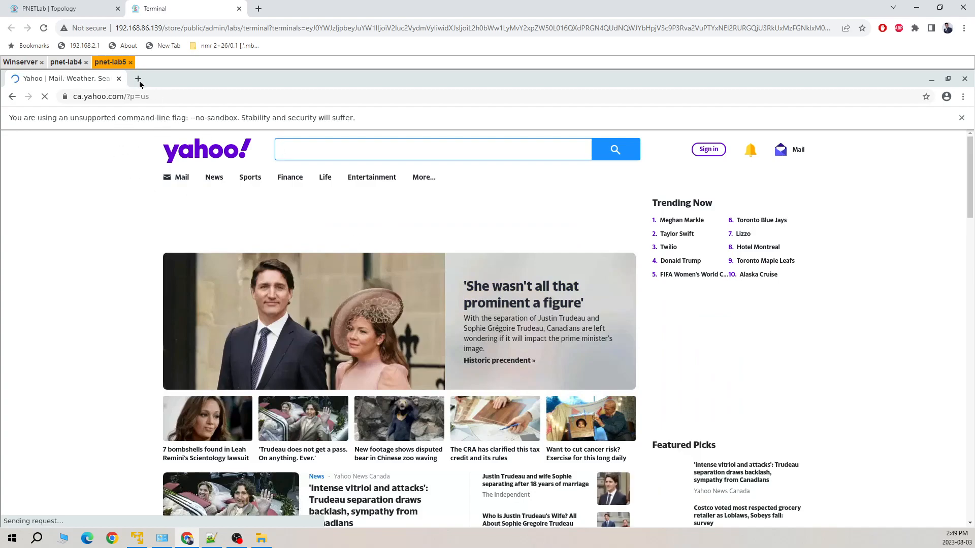
{"action": "left_click", "coordinate": [23, 62]}
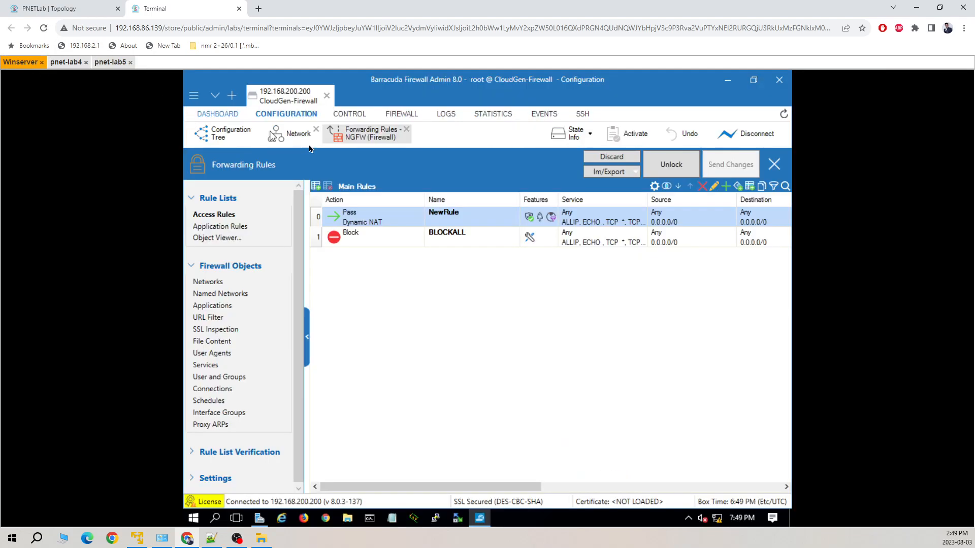
Check in the Firewall Live view that DNS traffic to 8.8.8.8 matches NewRule
{"action": "left_click", "coordinate": [400, 115]}
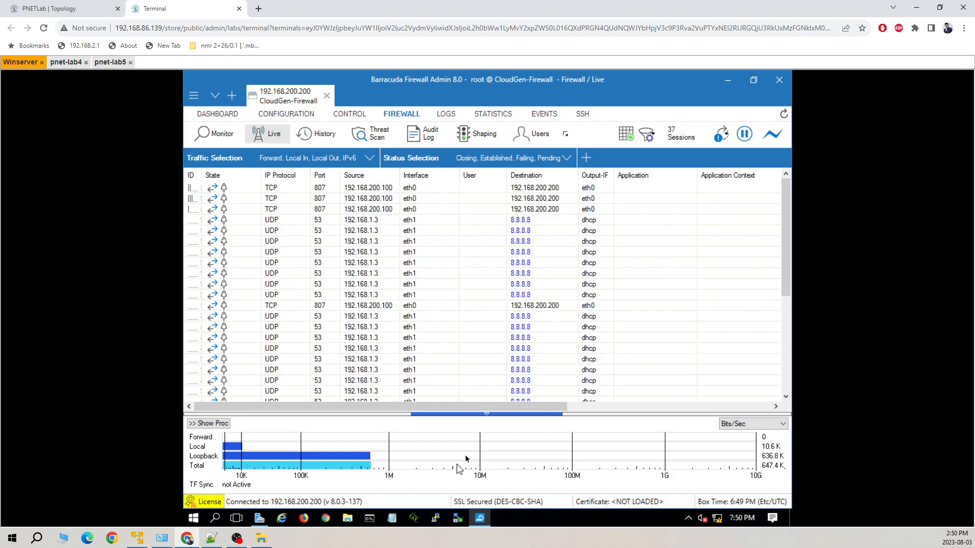
{"action": "left_click_drag", "start_coordinate": [486, 411], "coordinate": [625, 401]}
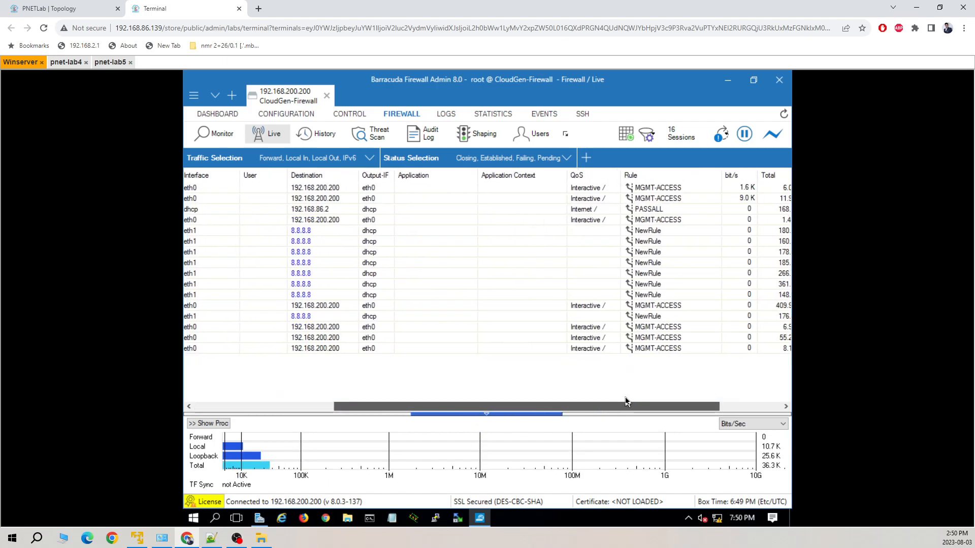
{"action": "left_click_drag", "start_coordinate": [626, 401], "coordinate": [485, 406]}
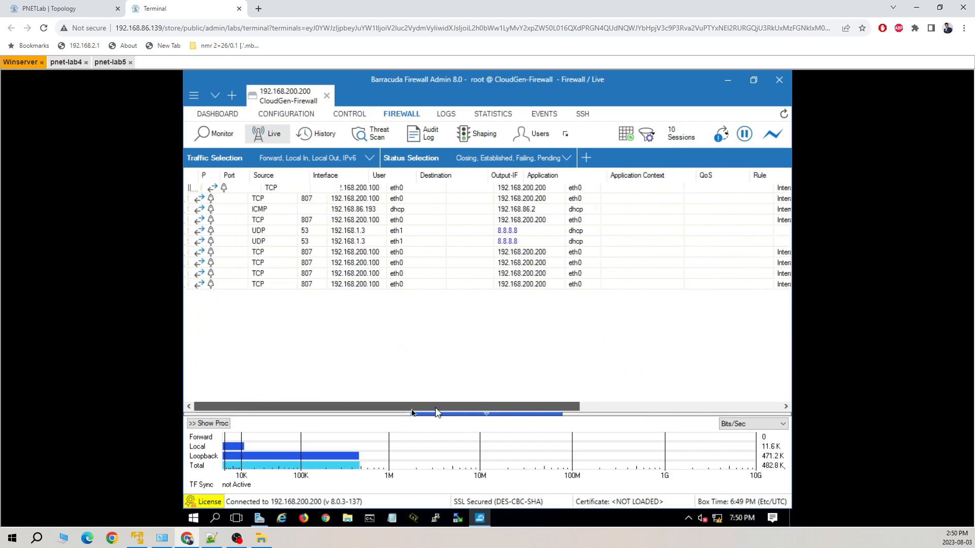
Close the pnet-lab4 and pnet-lab5 console sessions and return to the topology
{"action": "left_click", "coordinate": [116, 62]}
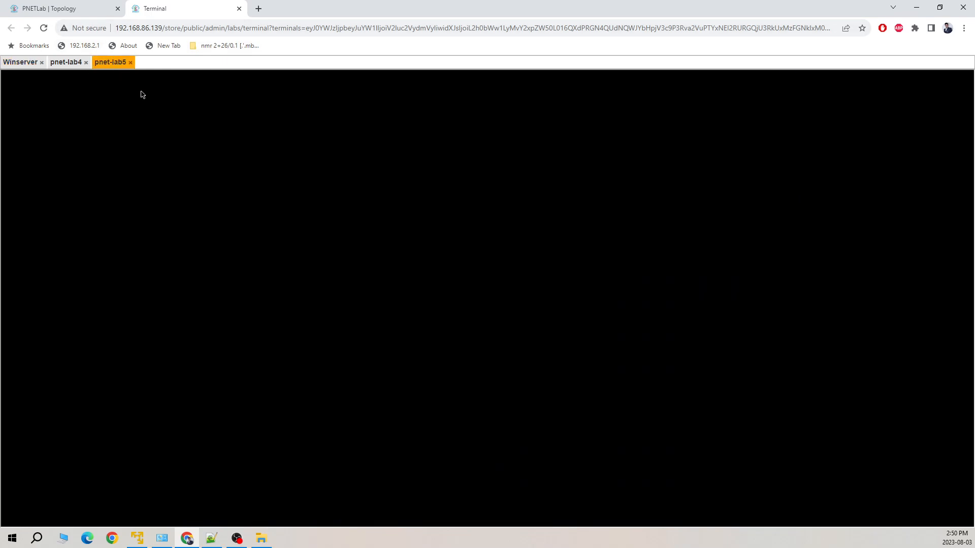
{"action": "left_click", "coordinate": [75, 67]}
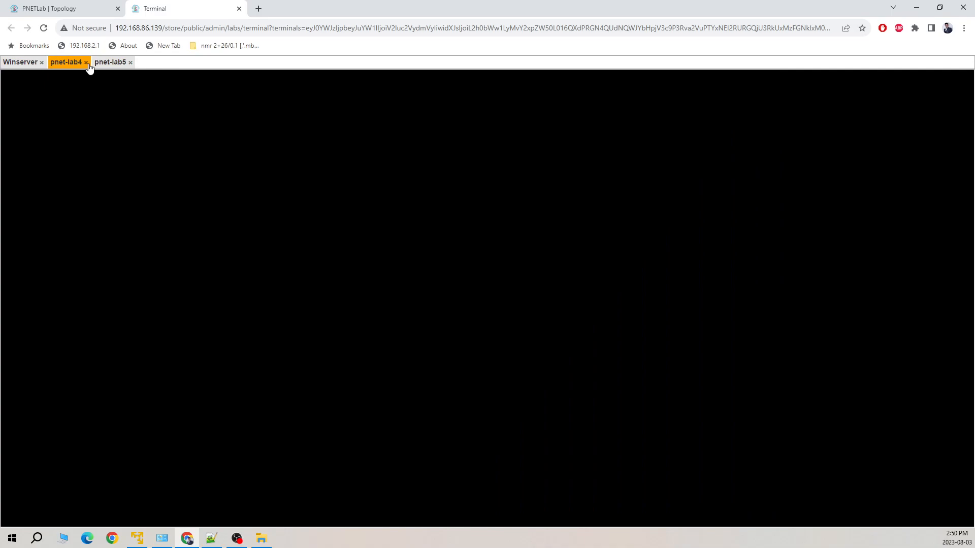
{"action": "left_click", "coordinate": [87, 63]}
{"action": "left_click", "coordinate": [87, 62]}
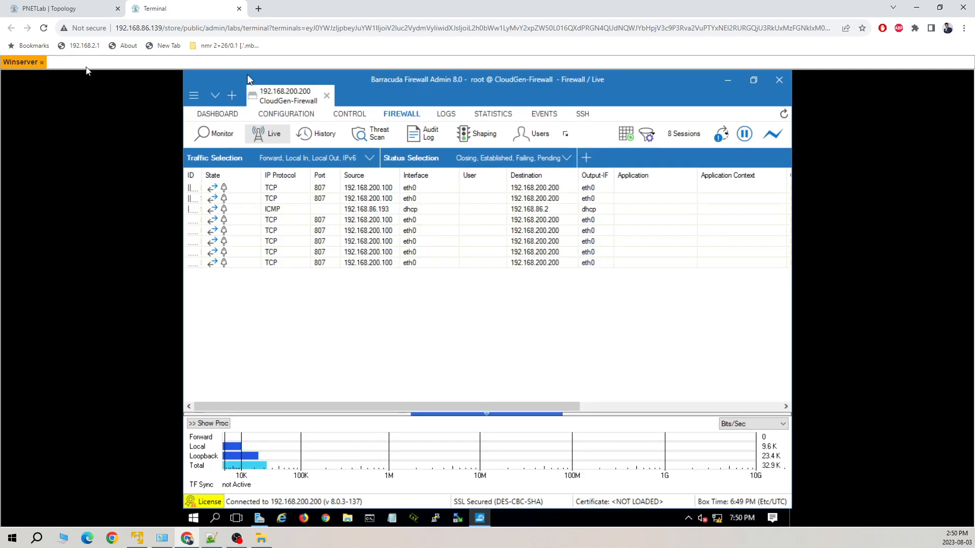
{"action": "left_click", "coordinate": [49, 9]}
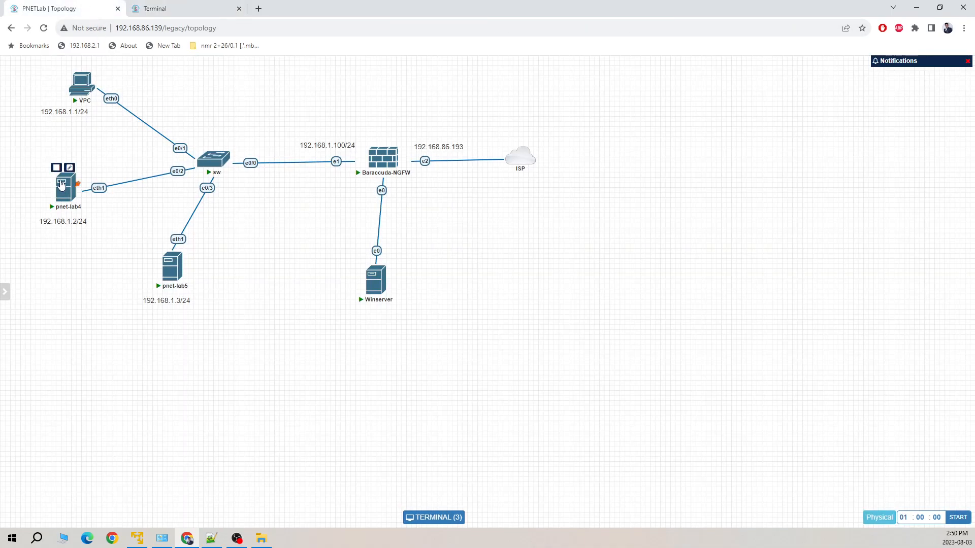
Stop, wipe and restart the pnet-lab4 node
{"action": "right_click", "coordinate": [61, 185]}
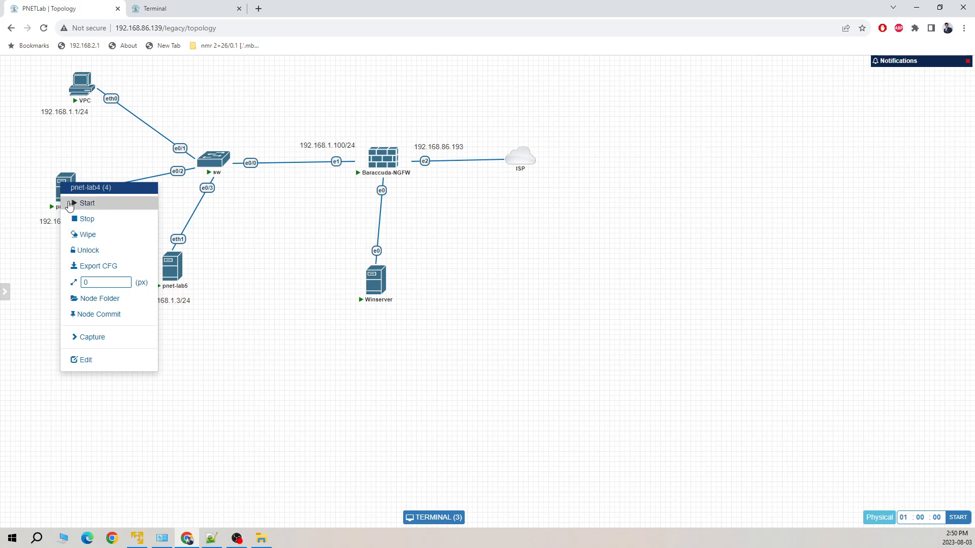
{"action": "left_click", "coordinate": [89, 220]}
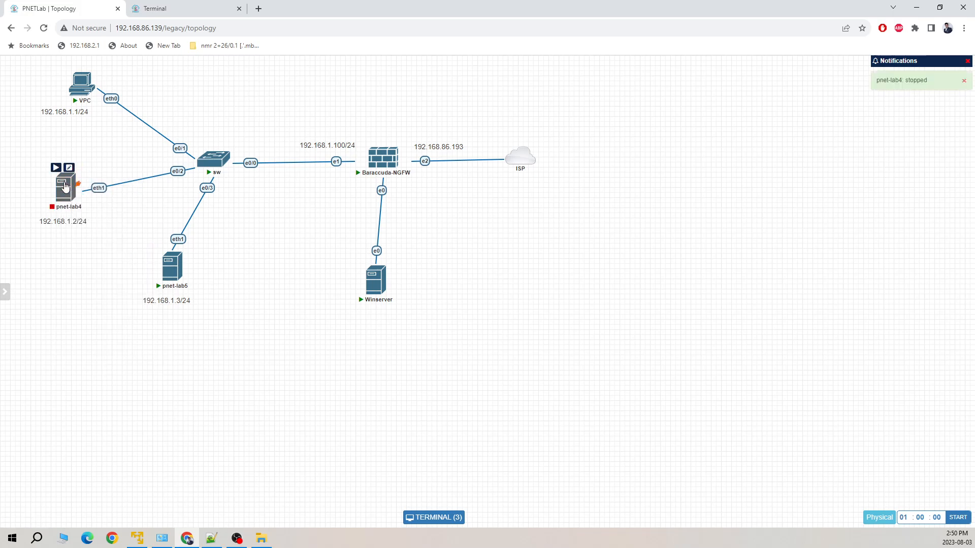
{"action": "right_click", "coordinate": [66, 187]}
{"action": "left_click", "coordinate": [86, 235]}
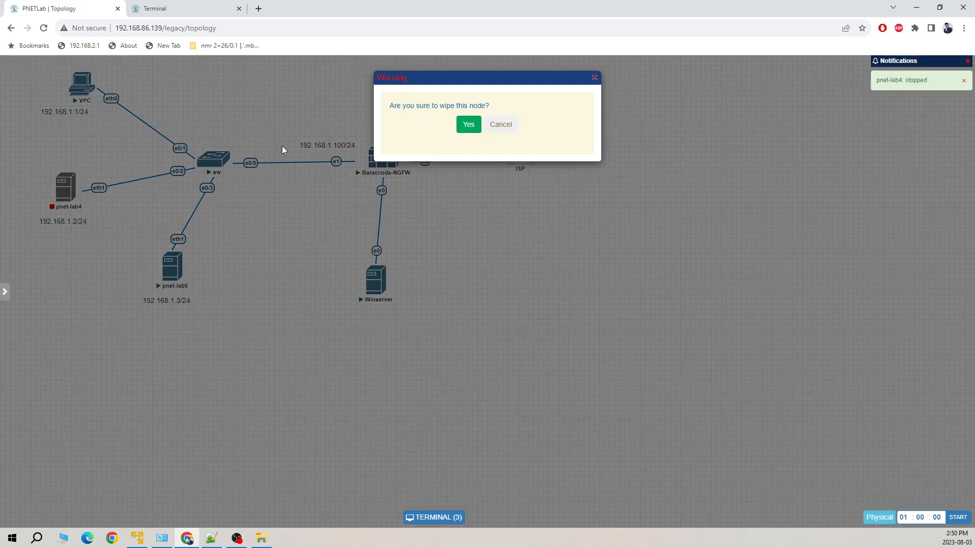
{"action": "left_click", "coordinate": [470, 125]}
{"action": "left_click", "coordinate": [56, 170]}
Stop and wipe the pnet-lab5 node, then open a fresh pnet-lab4 console
{"action": "right_click", "coordinate": [170, 269]}
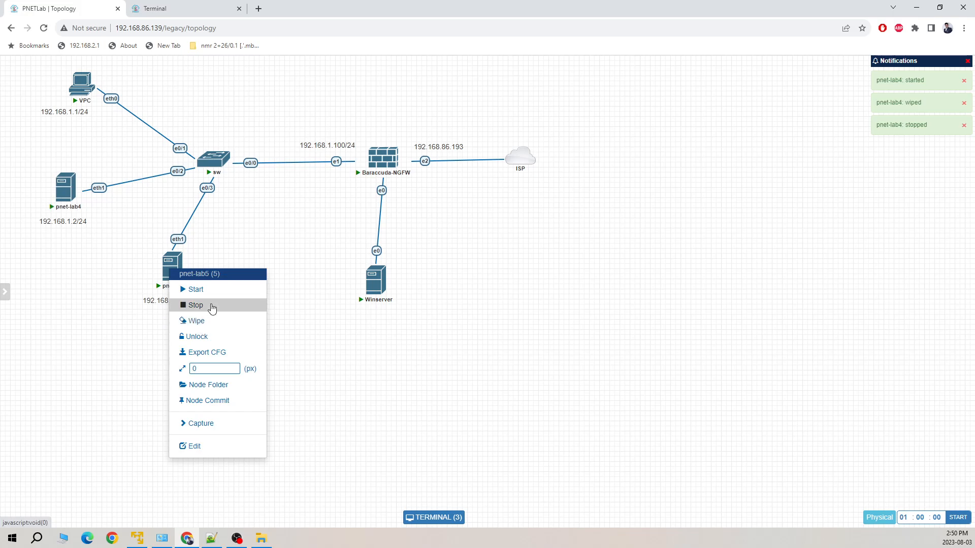
{"action": "left_click", "coordinate": [209, 305]}
{"action": "right_click", "coordinate": [173, 266]}
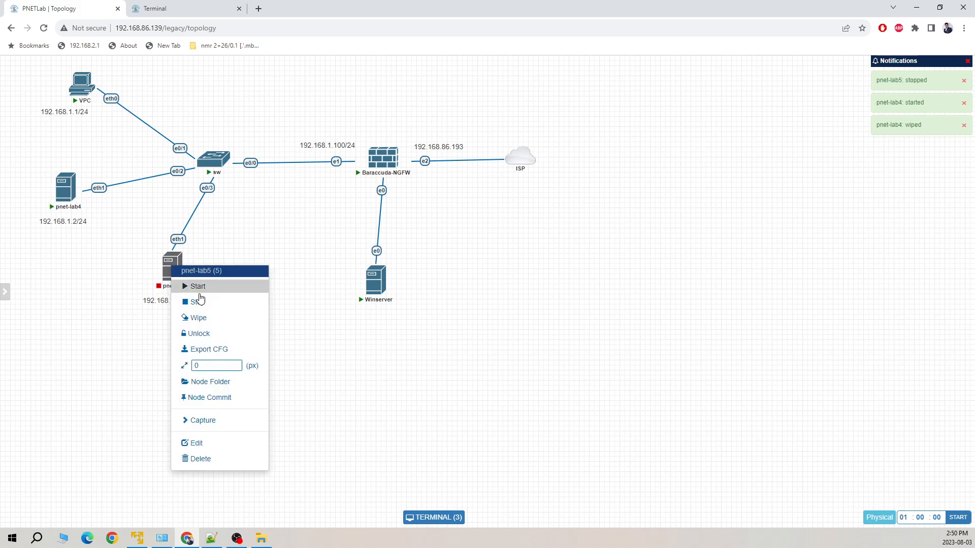
{"action": "left_click", "coordinate": [199, 318]}
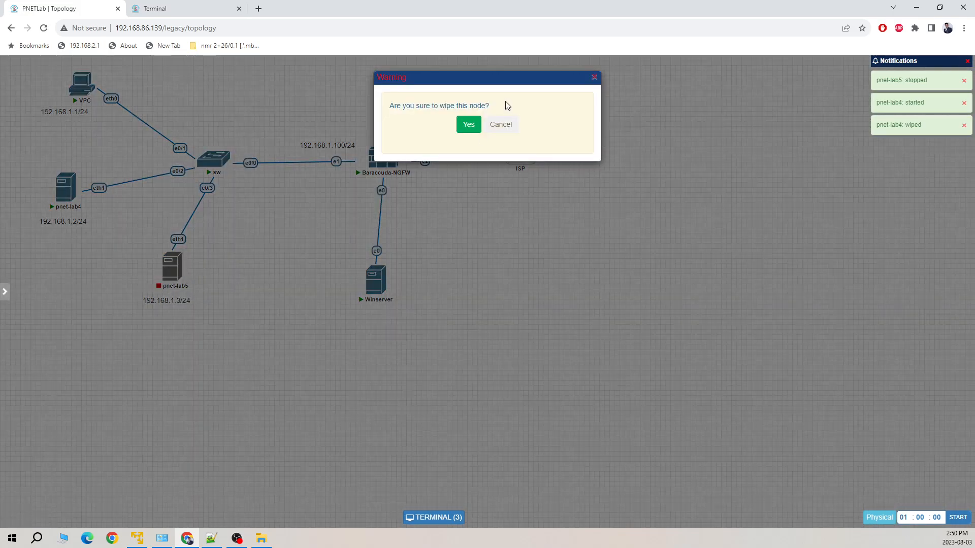
{"action": "left_click", "coordinate": [468, 125]}
{"action": "mouse_move", "coordinate": [169, 259]}
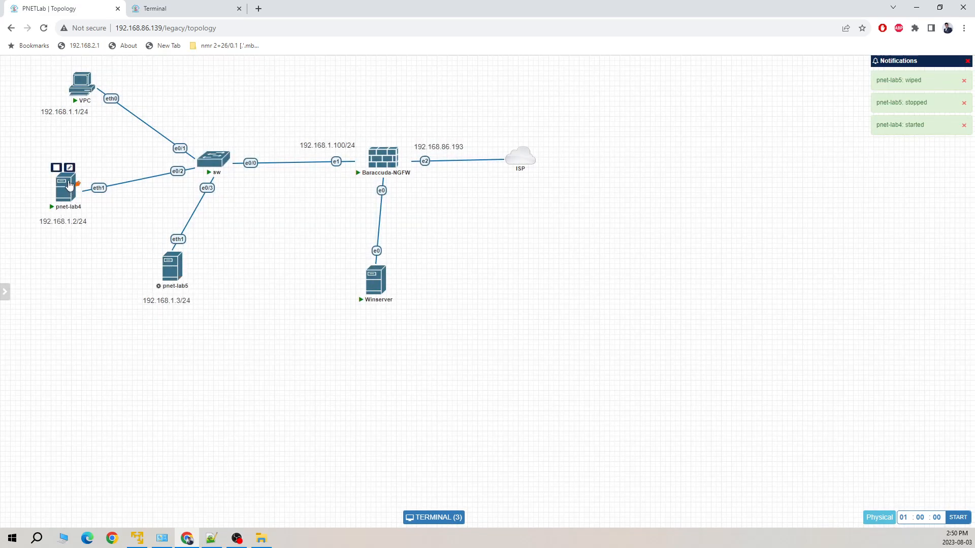
{"action": "left_click", "coordinate": [69, 185]}
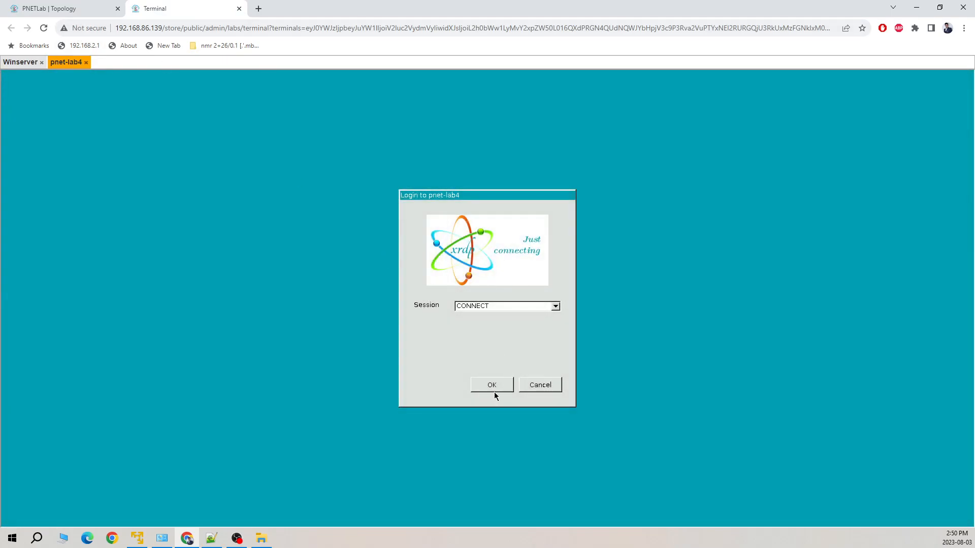
Log in to pnet-lab4, load youtube.com, and open a pnet-lab5 console
{"action": "left_click", "coordinate": [494, 392]}
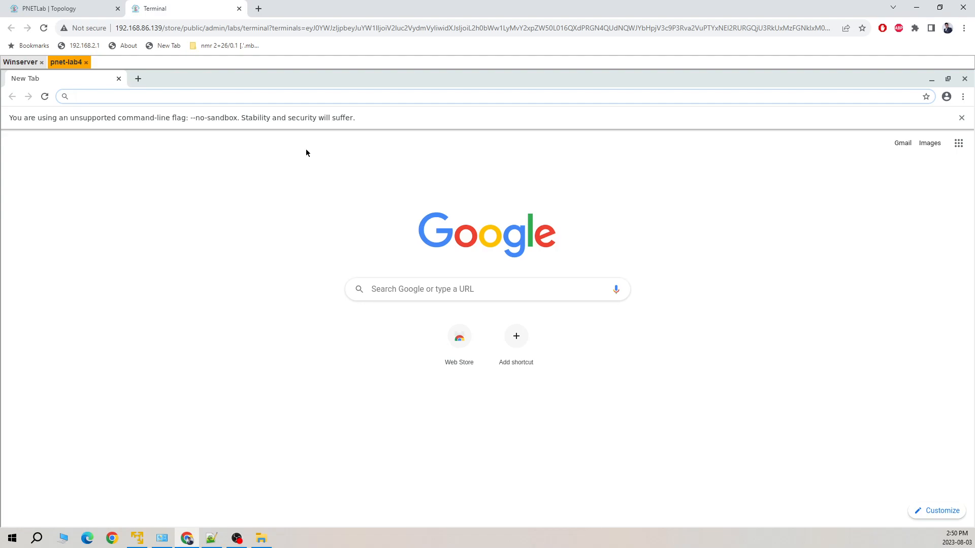
{"action": "type", "text": "youtube.com"}
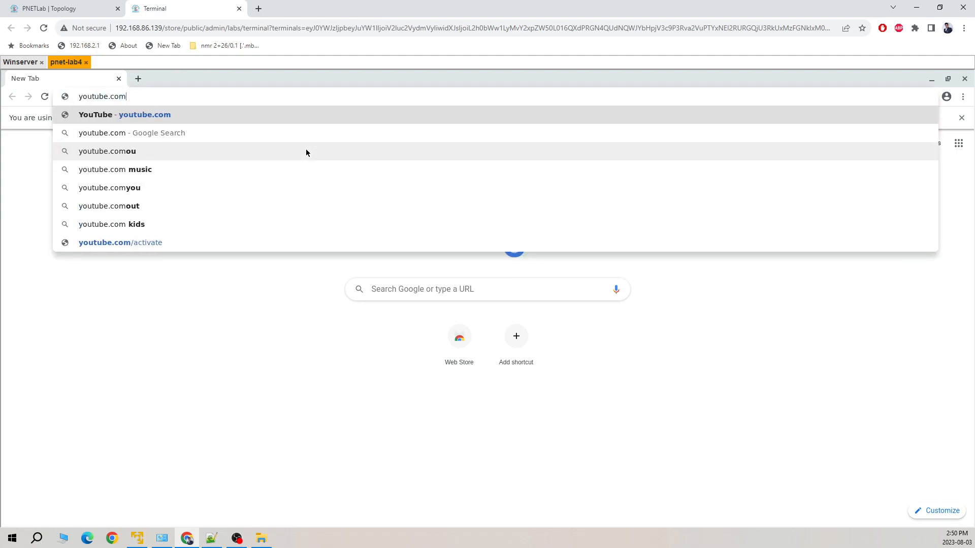
{"action": "key", "text": "Return"}
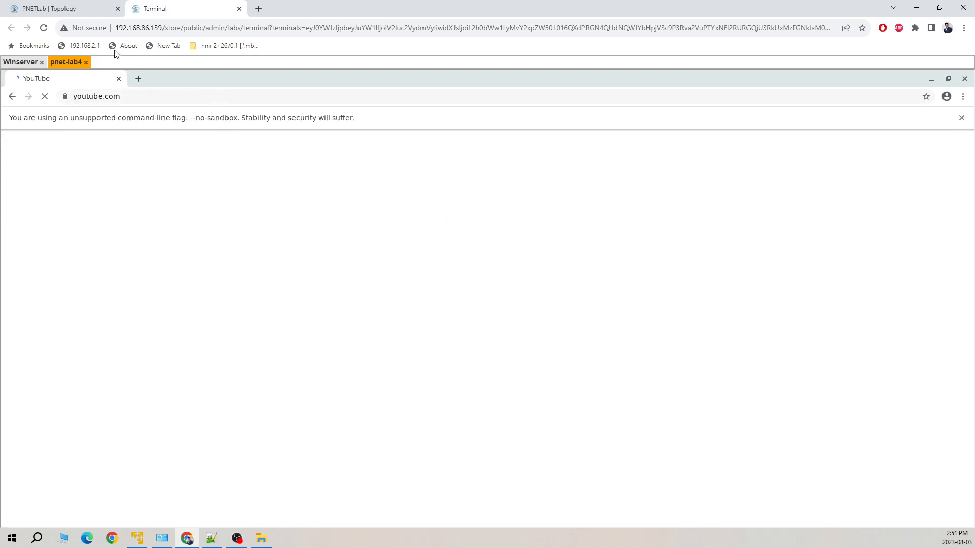
{"action": "left_click", "coordinate": [66, 9]}
{"action": "left_click", "coordinate": [169, 267]}
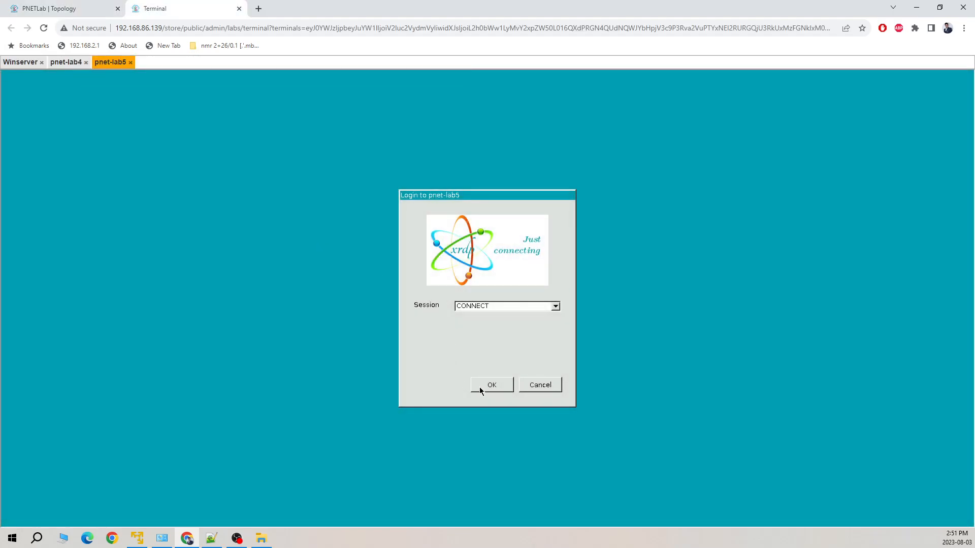
Log in to pnet-lab5 and load yahoo.com in its browser
{"action": "left_click", "coordinate": [488, 386]}
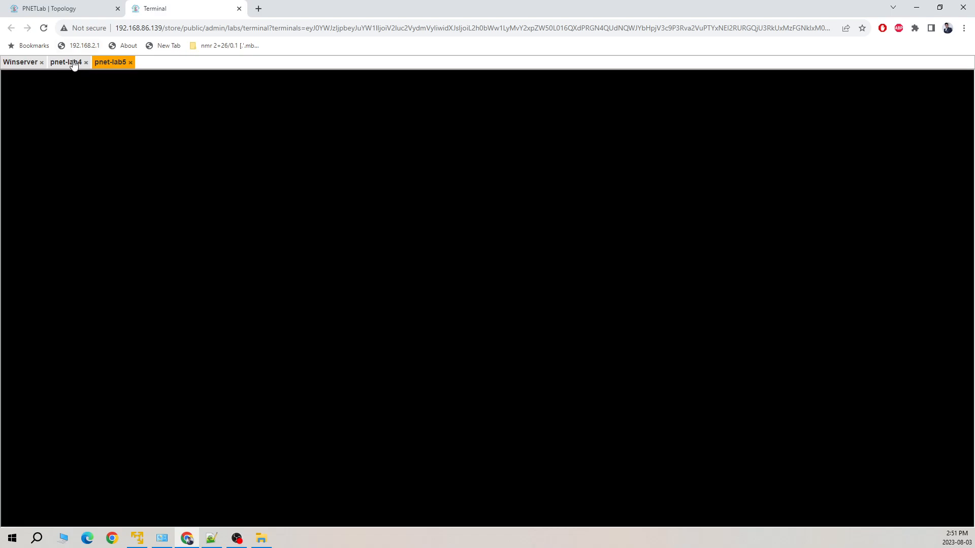
{"action": "left_click", "coordinate": [66, 62]}
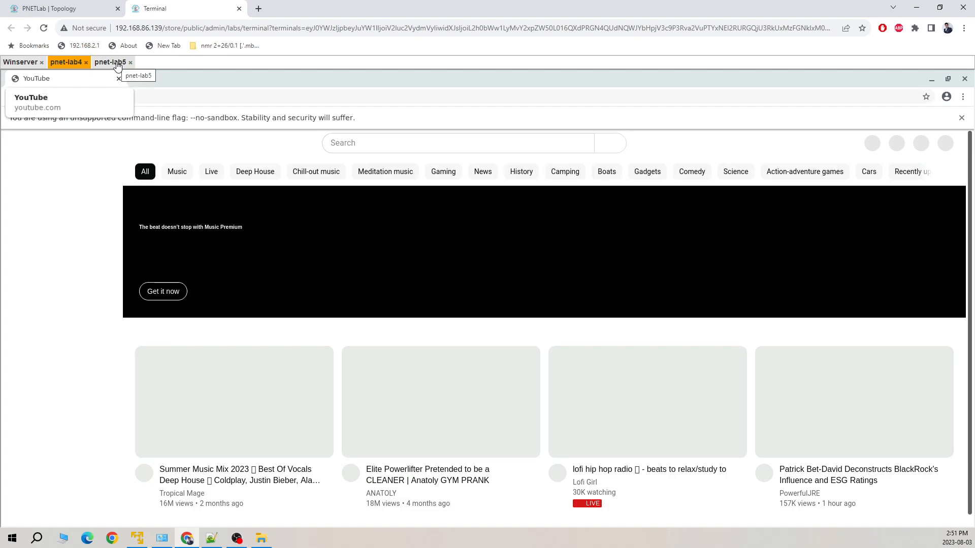
{"action": "left_click", "coordinate": [115, 62]}
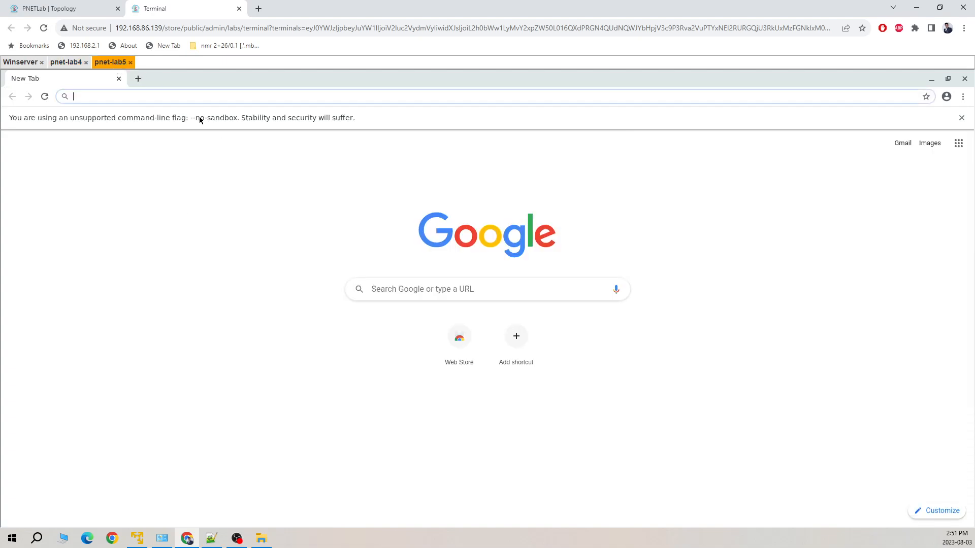
{"action": "type", "text": "yahoo."}
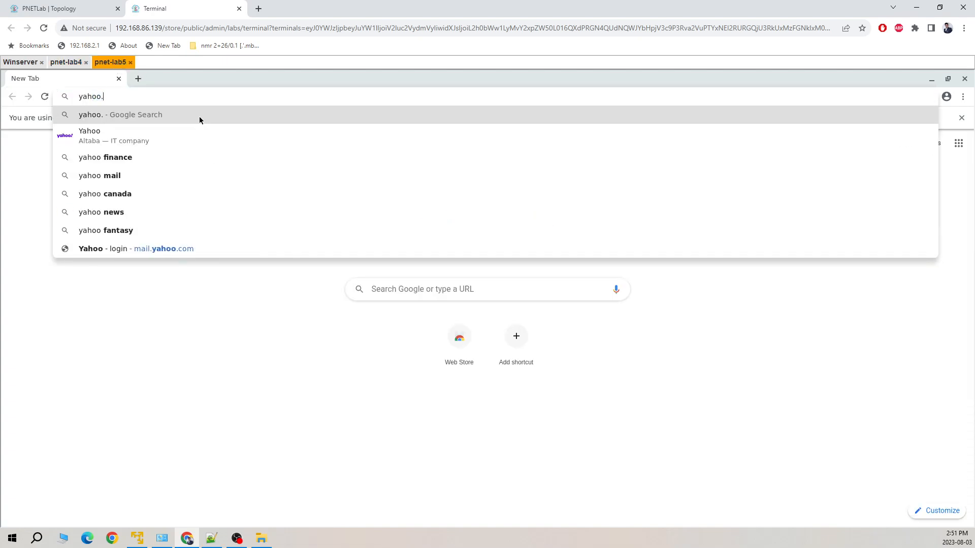
{"action": "type", "text": "com"}
{"action": "key", "text": "Return"}
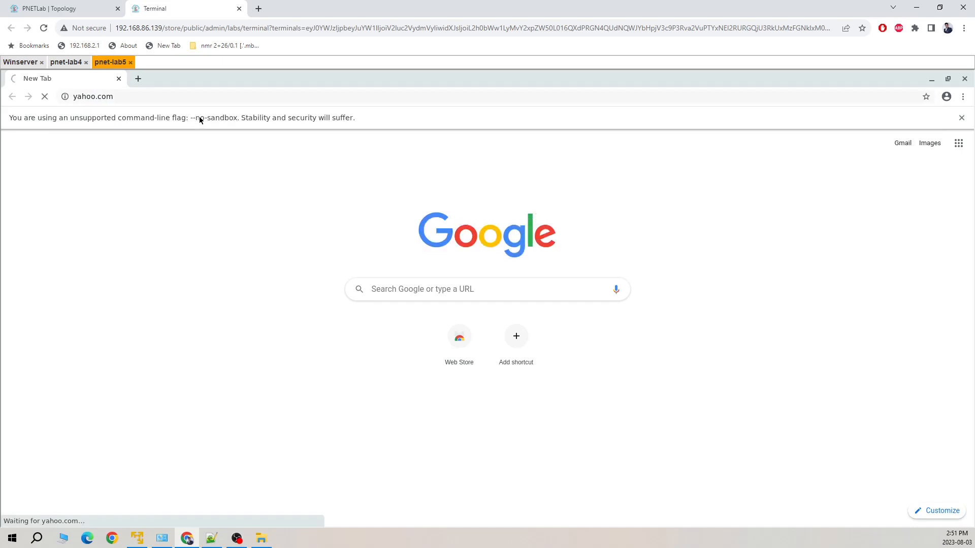
Compare results: Yahoo fails with Aw, Snap! on pnet-lab5; reload YouTube on pnet-lab4
{"action": "left_click", "coordinate": [66, 62]}
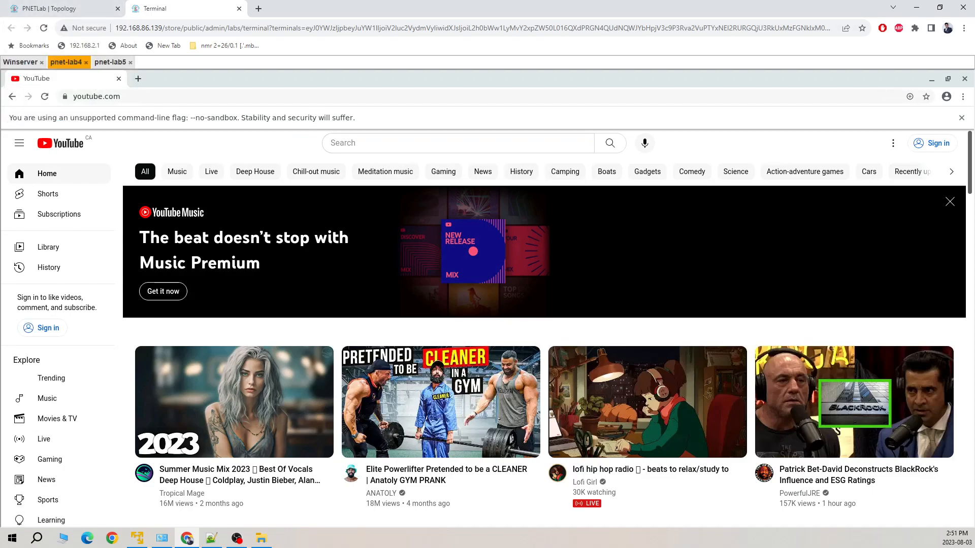
{"action": "left_click", "coordinate": [128, 231]}
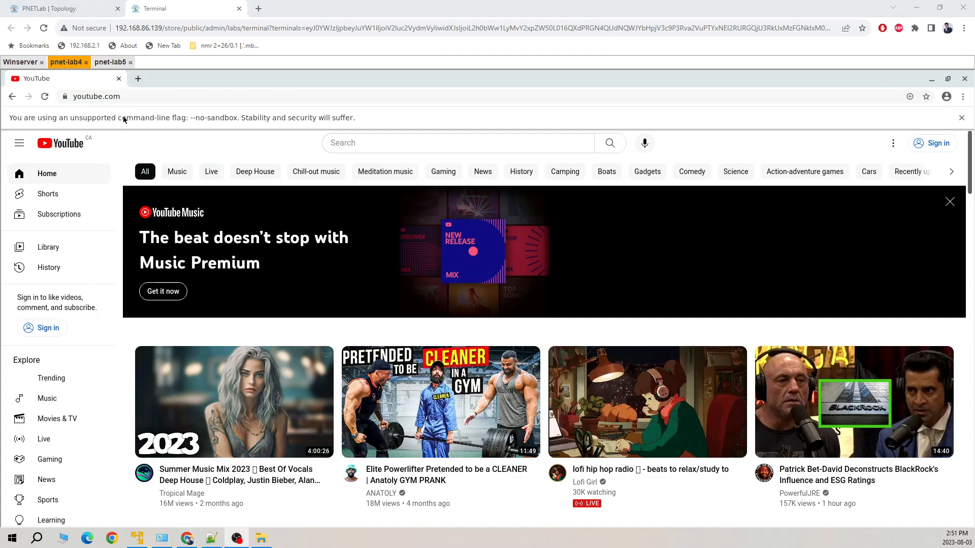
{"action": "left_click", "coordinate": [108, 63]}
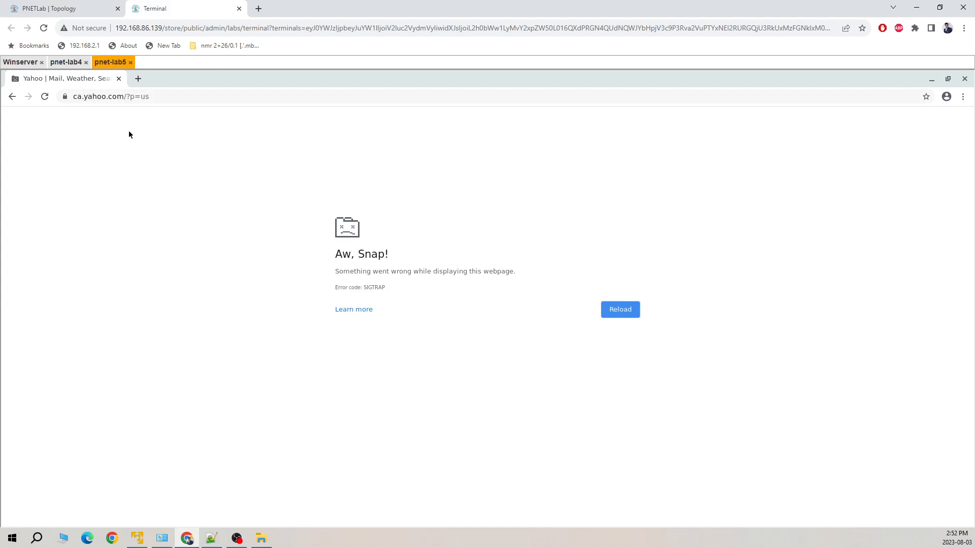
{"action": "left_click", "coordinate": [67, 62]}
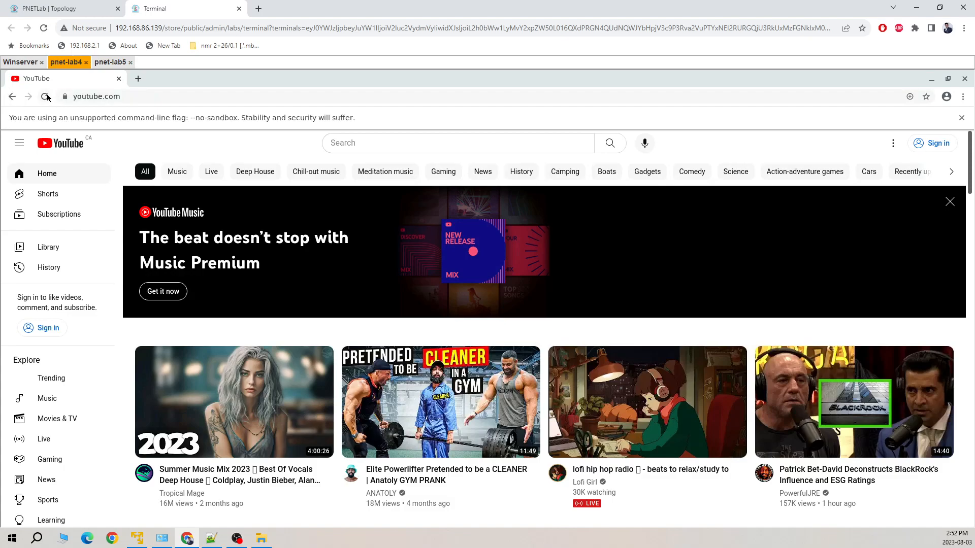
{"action": "left_click", "coordinate": [46, 96]}
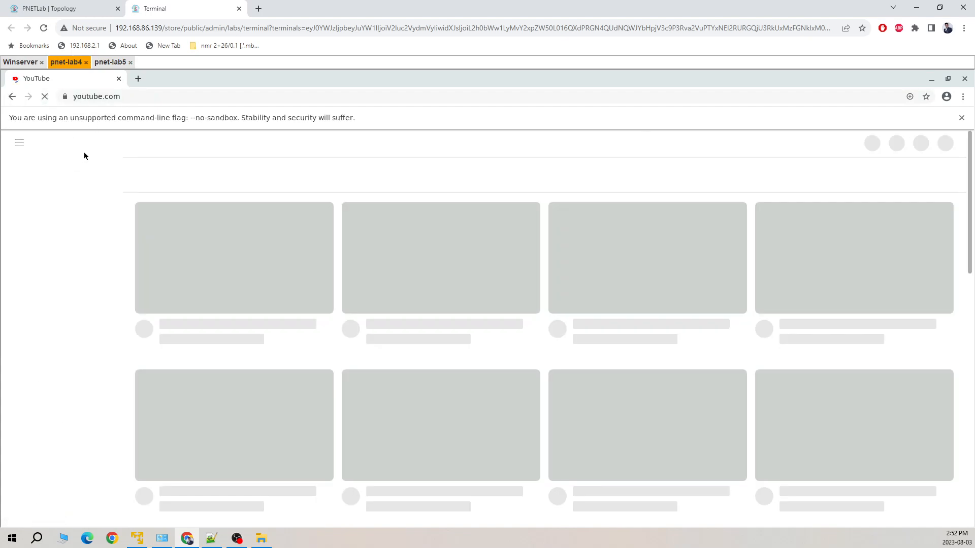